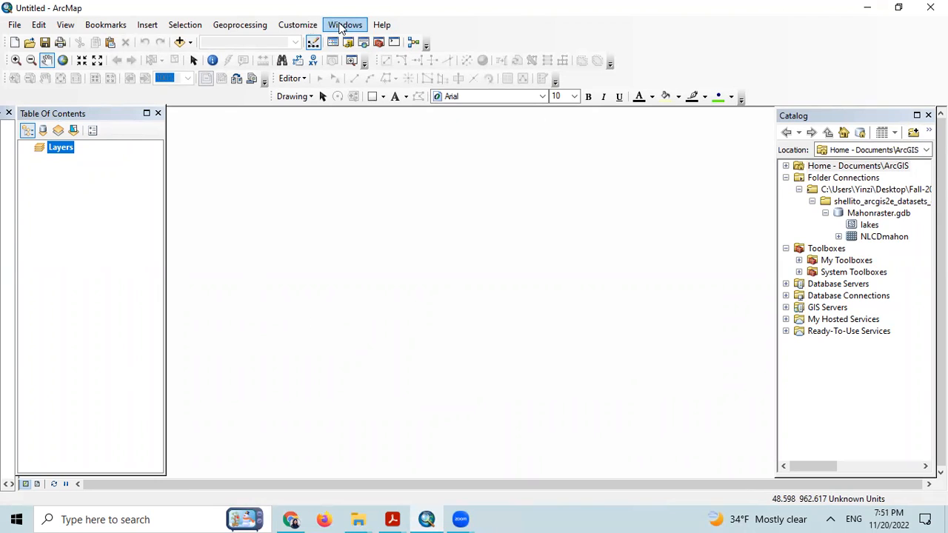
Check in the list of extensions that Spatial Analyst is enabled.
{"action": "left_click", "coordinate": [293, 24]}
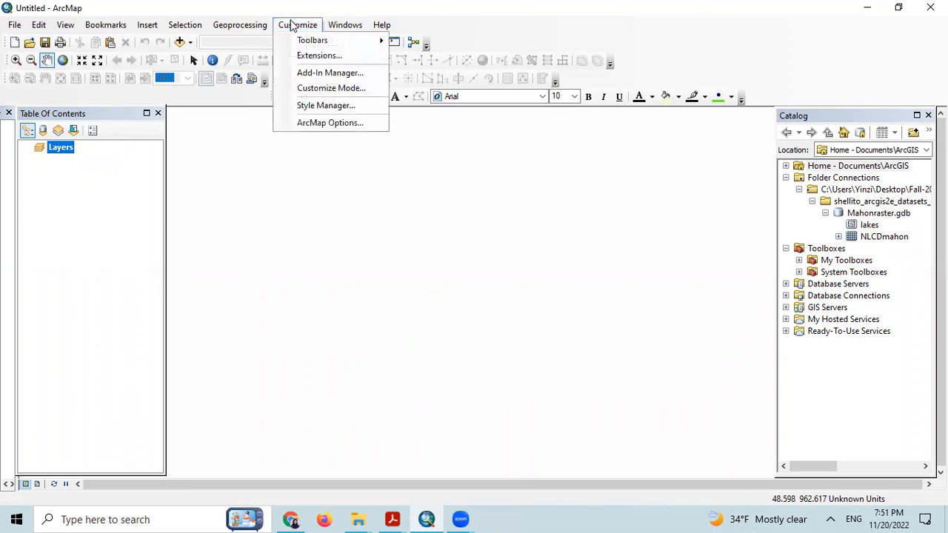
{"action": "left_click", "coordinate": [311, 56]}
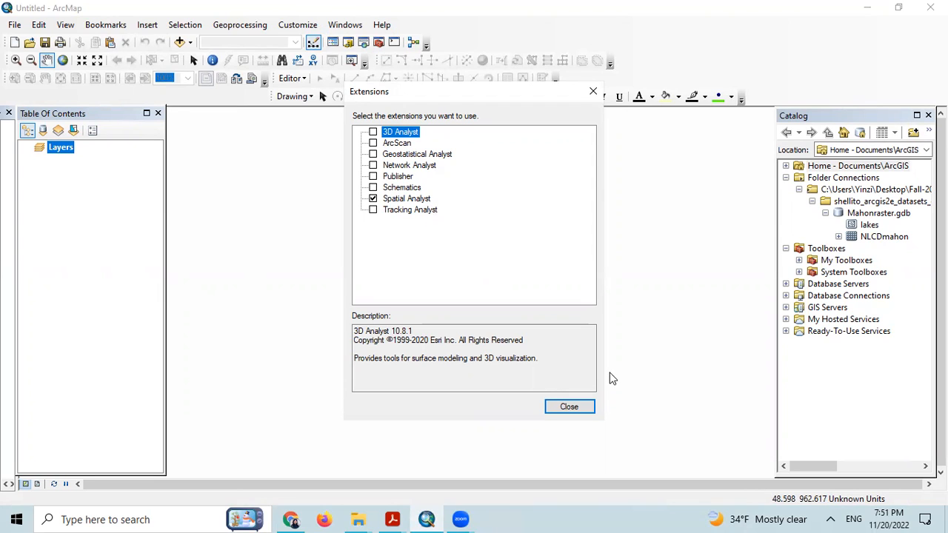
{"action": "left_click", "coordinate": [572, 405]}
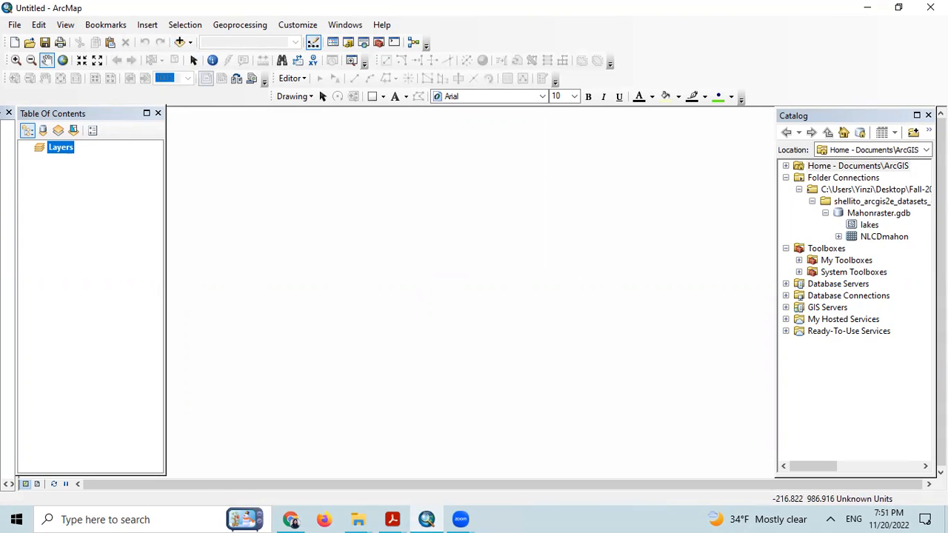
Add the lakes and NLCDmahon datasets from Mahonraster.gdb to the map.
{"action": "left_click", "coordinate": [178, 42]}
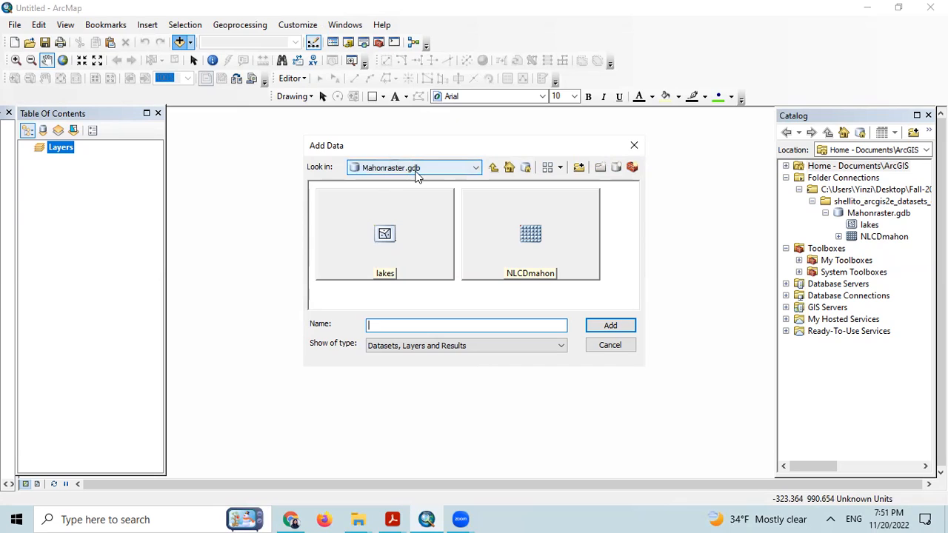
{"action": "left_click", "coordinate": [417, 218]}
{"action": "left_click", "coordinate": [529, 237], "text": "ctrl"}
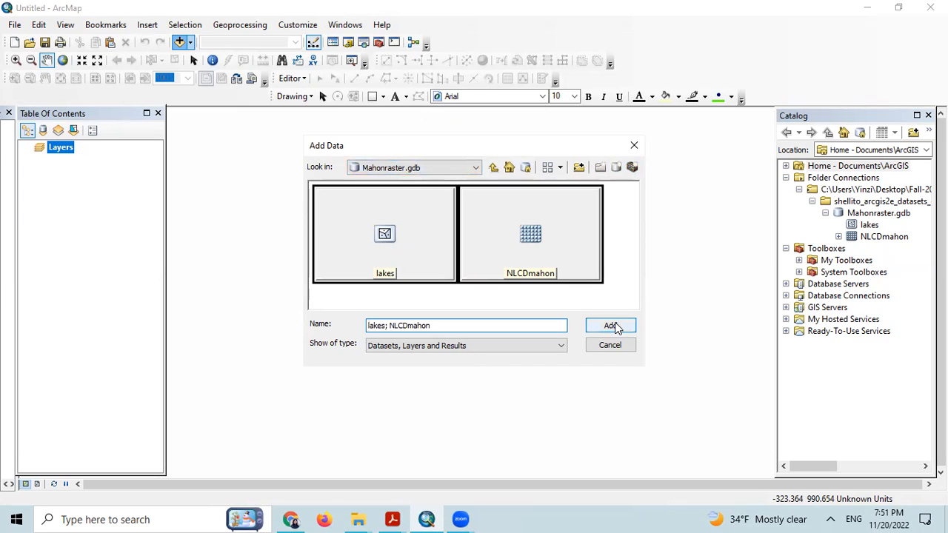
{"action": "left_click", "coordinate": [611, 327]}
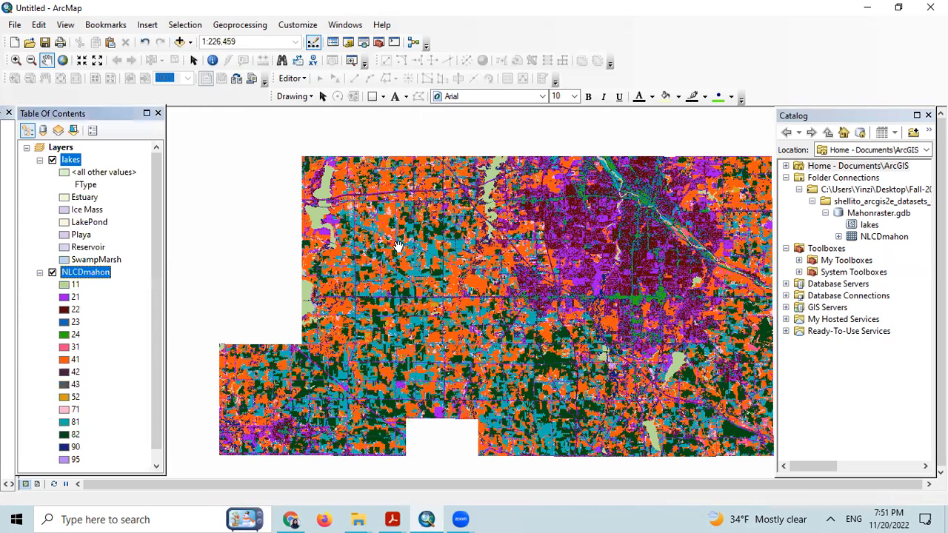
Hide the lakes layer so that only the NLCDmahon raster is displayed, and view its class values.
{"action": "left_click_drag", "start_coordinate": [415, 251], "coordinate": [382, 226]}
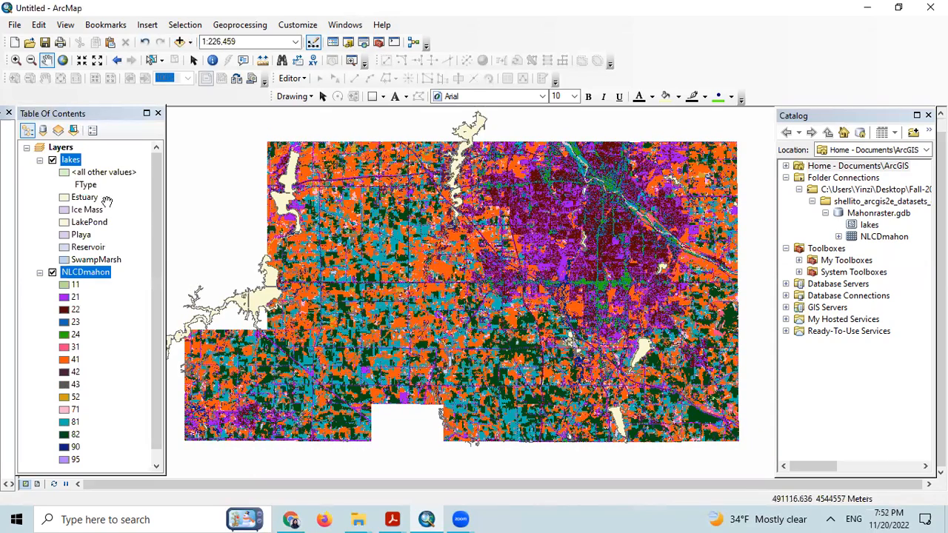
{"action": "left_click", "coordinate": [52, 160]}
{"action": "mouse_move", "coordinate": [407, 271]}
{"action": "left_mouse_down"}
{"action": "mouse_move", "coordinate": [383, 272]}
{"action": "mouse_move", "coordinate": [401, 277]}
{"action": "left_mouse_up"}
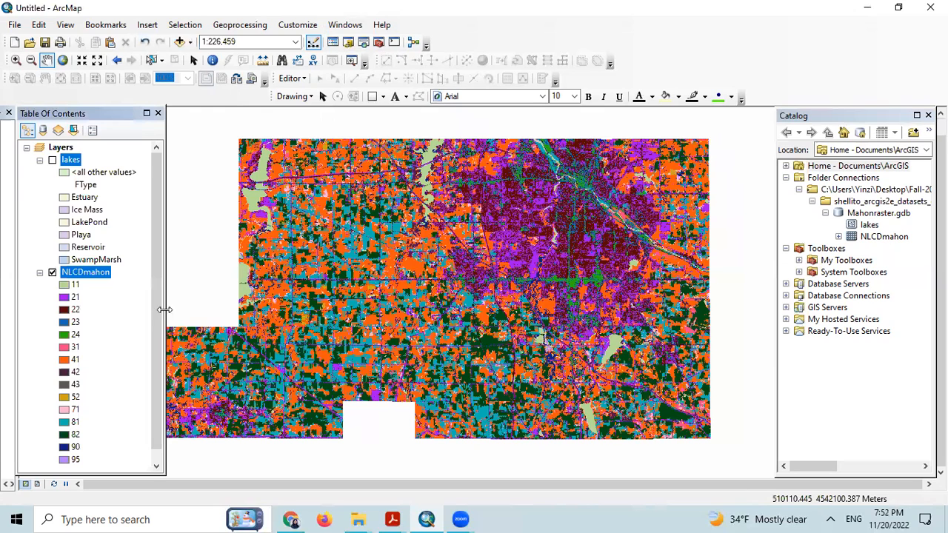
{"action": "scroll", "coordinate": [94, 299], "scroll_direction": "down", "scroll_amount": 1}
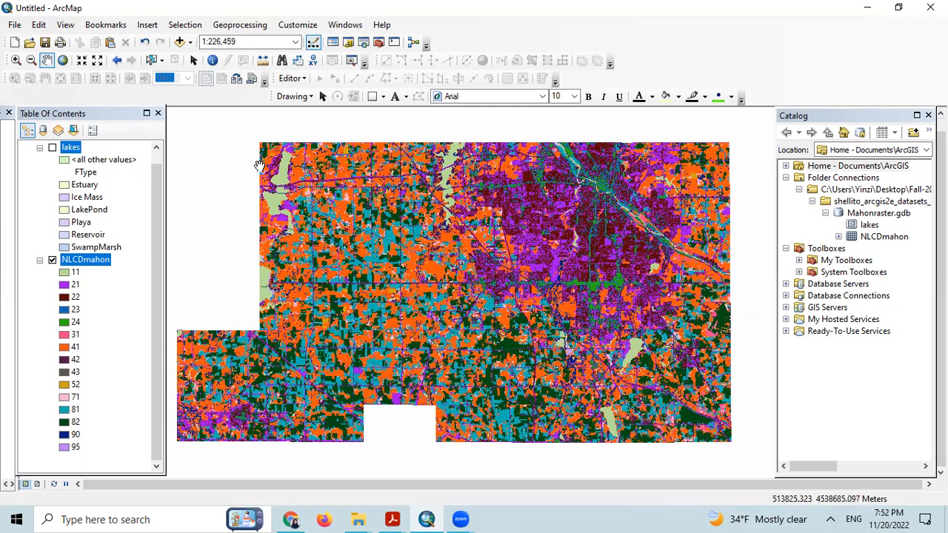
In the geoprocessing environment settings, set the current workspace to the shellito_arcgis2e_datasets_chapter12 folder.
{"action": "left_click", "coordinate": [242, 26]}
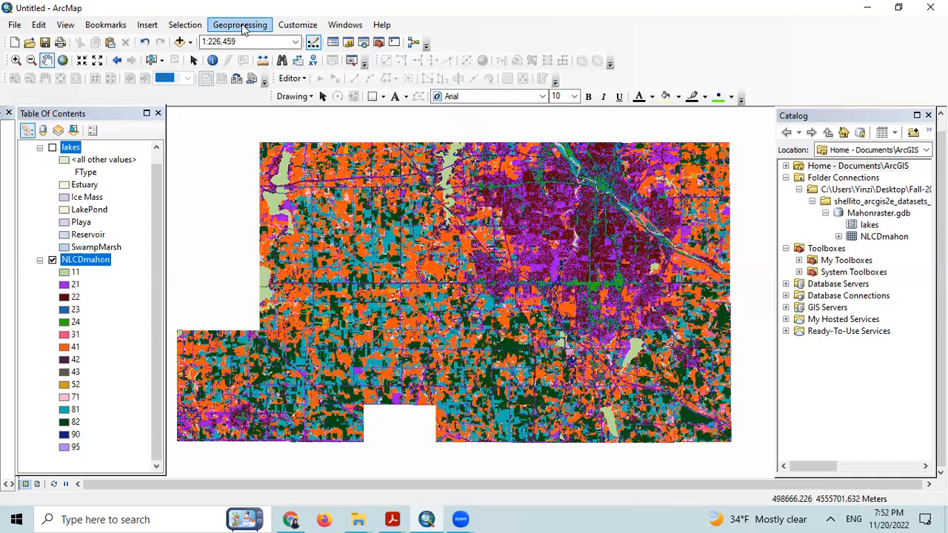
{"action": "left_click", "coordinate": [242, 27]}
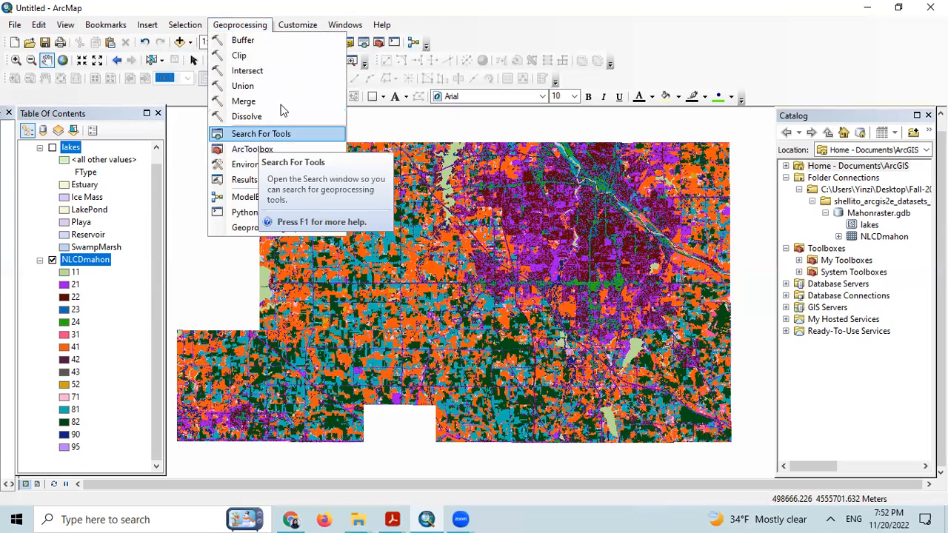
{"action": "left_click", "coordinate": [268, 166]}
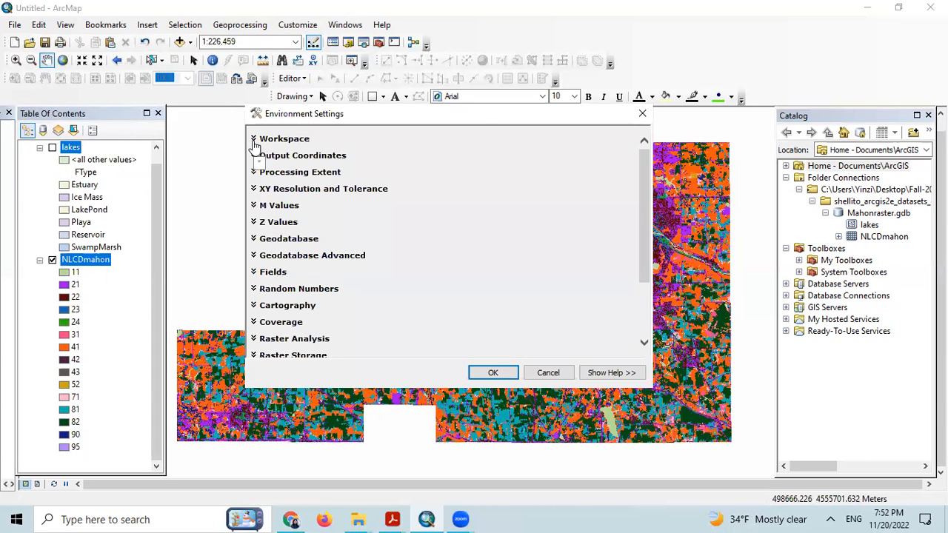
{"action": "left_click", "coordinate": [254, 141]}
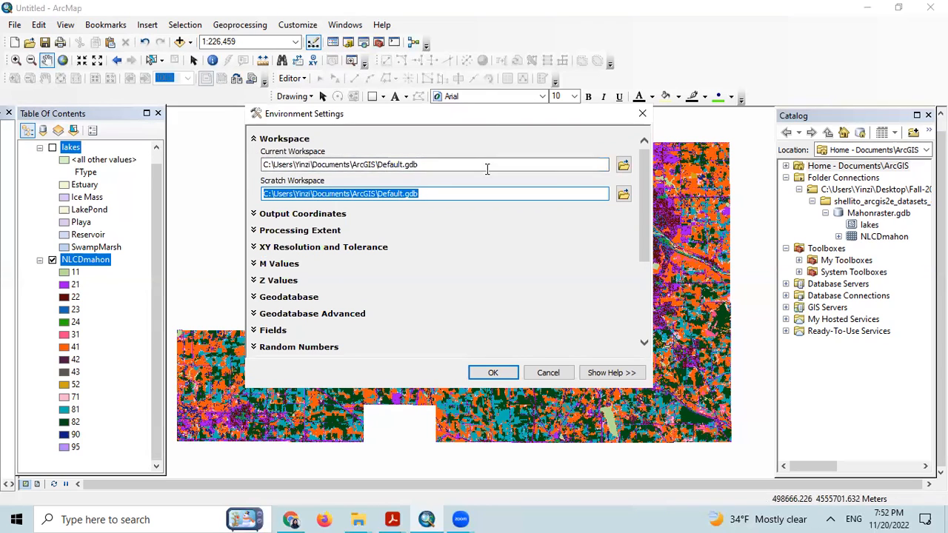
{"action": "left_click", "coordinate": [625, 168]}
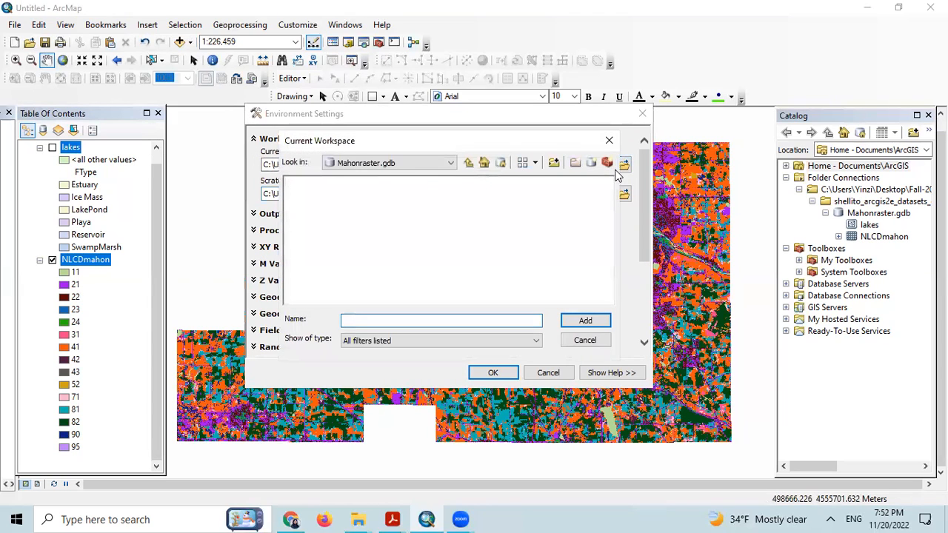
{"action": "left_click", "coordinate": [402, 168]}
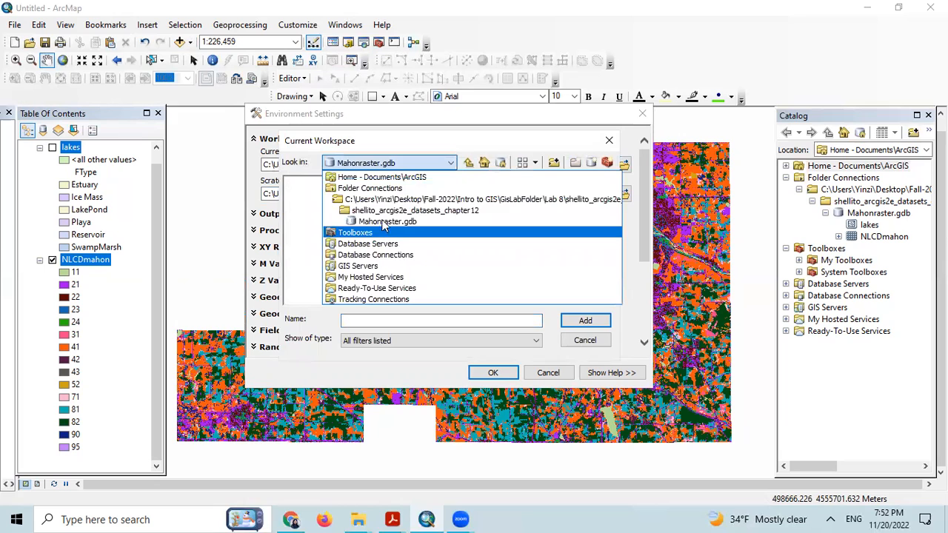
{"action": "left_click", "coordinate": [383, 212]}
{"action": "left_click", "coordinate": [392, 165]}
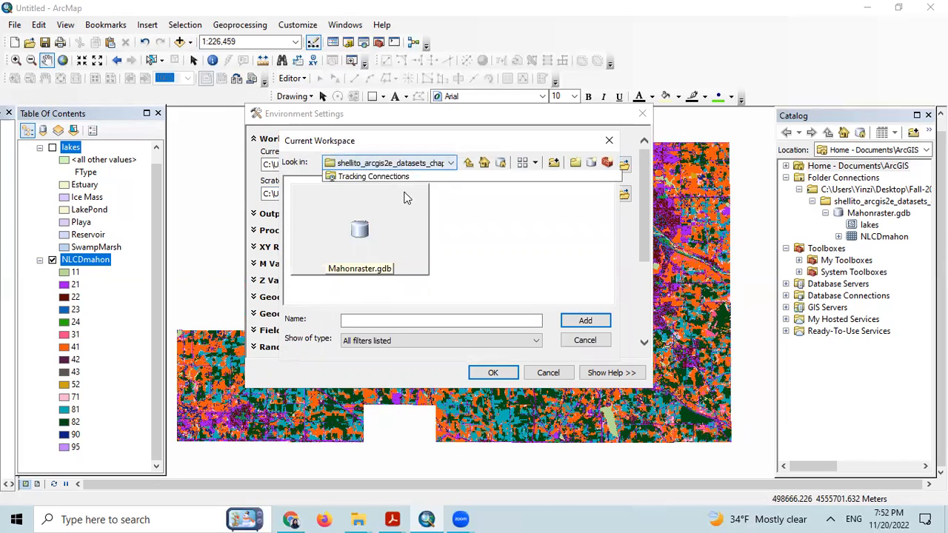
{"action": "left_click", "coordinate": [412, 201]}
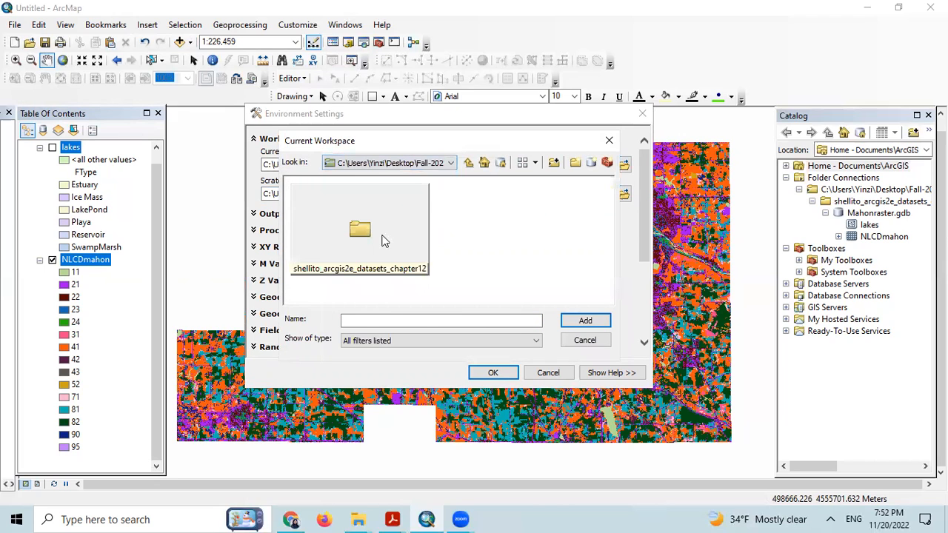
{"action": "left_click", "coordinate": [383, 237]}
{"action": "left_click", "coordinate": [585, 320]}
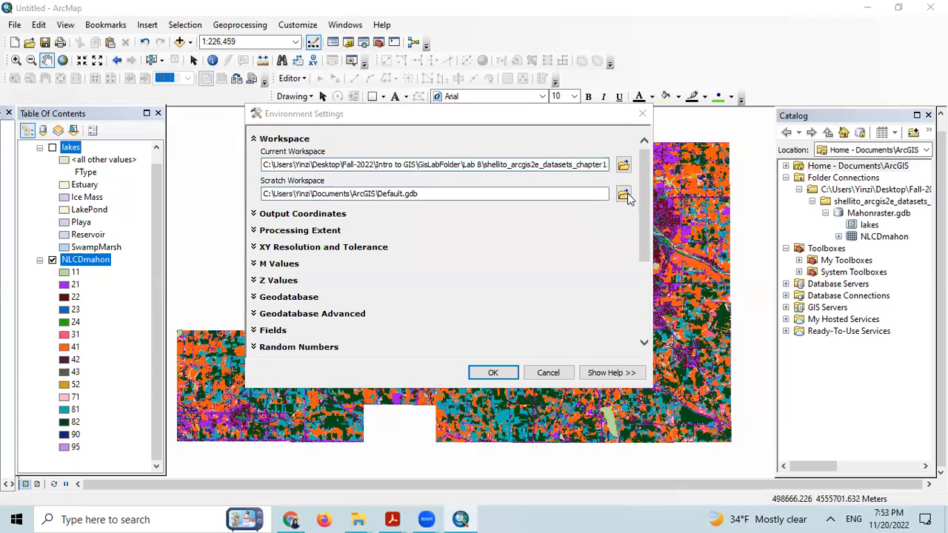
Set the scratch workspace to the same shellito_arcgis2e_datasets_chapter12 folder.
{"action": "left_click", "coordinate": [624, 194]}
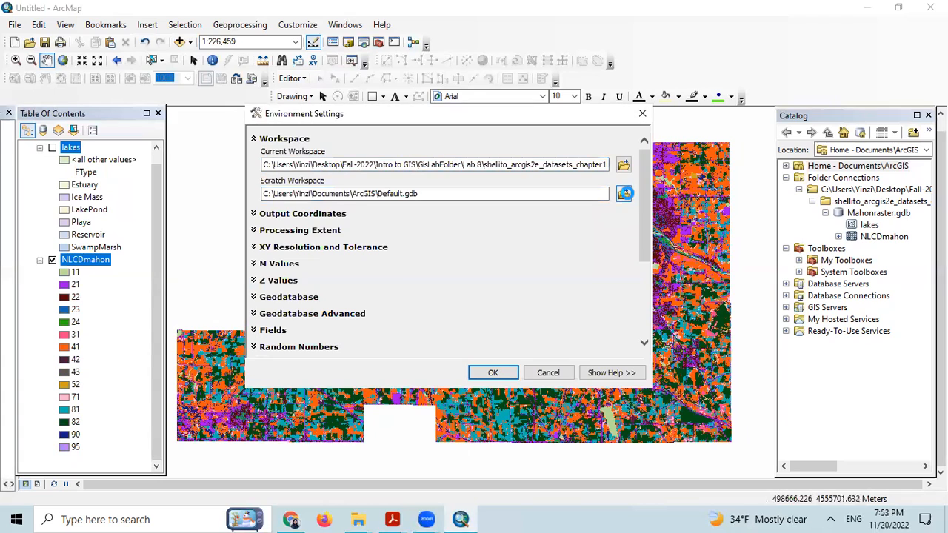
{"action": "left_click", "coordinate": [426, 263]}
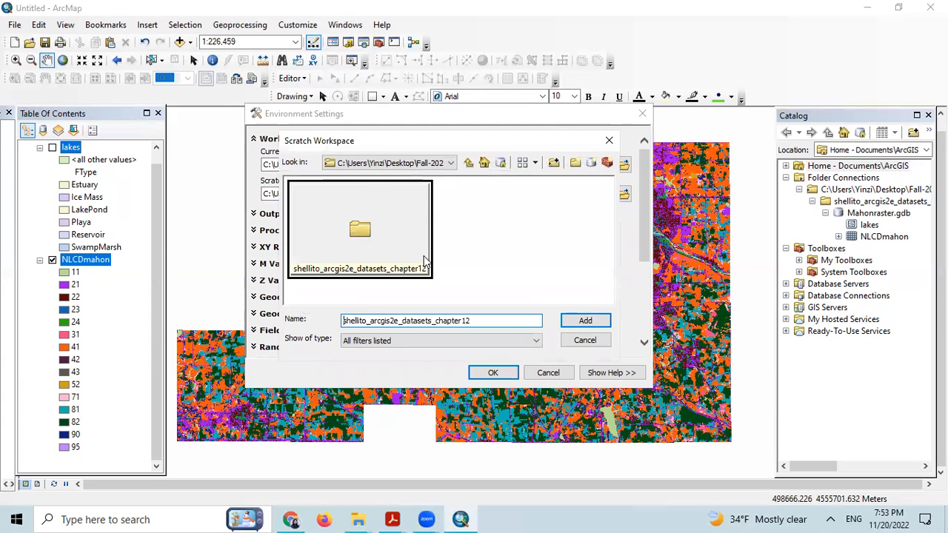
{"action": "left_click", "coordinate": [598, 320]}
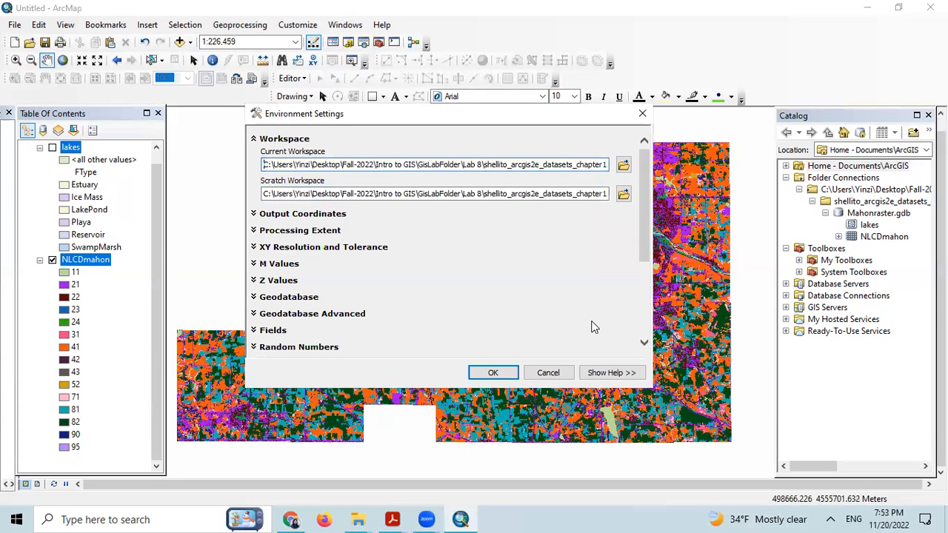
Set the output coordinate system to Same as Layer "NLCDmahon" and apply the environment settings.
{"action": "left_click", "coordinate": [255, 216]}
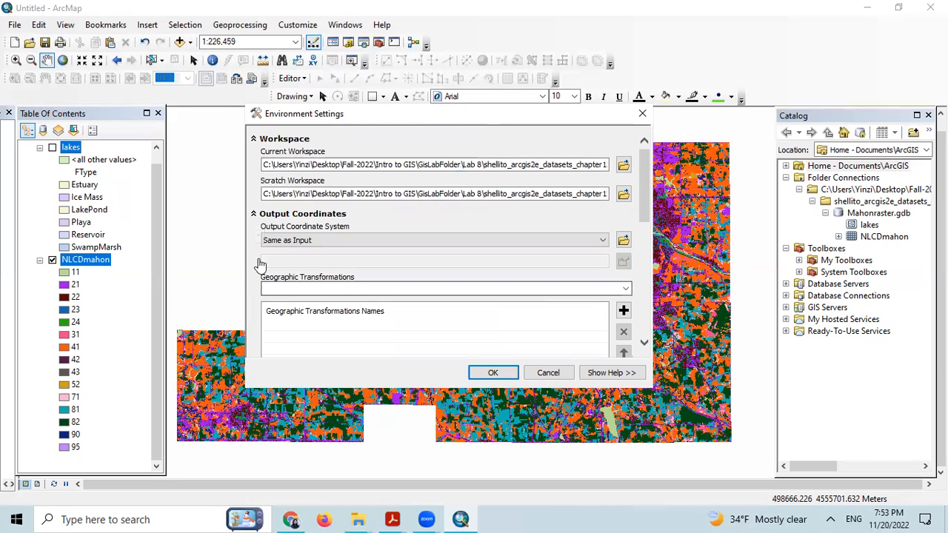
{"action": "left_click", "coordinate": [299, 241]}
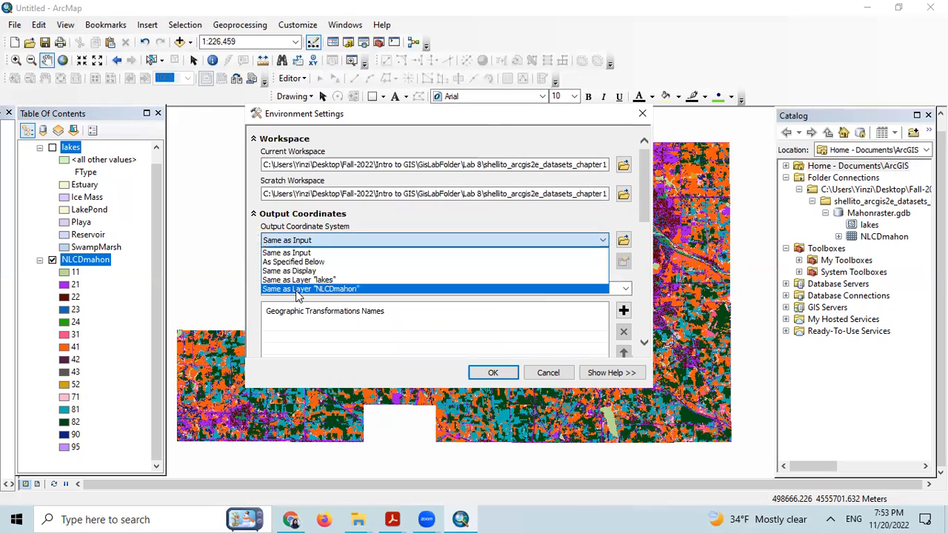
{"action": "left_click", "coordinate": [299, 290]}
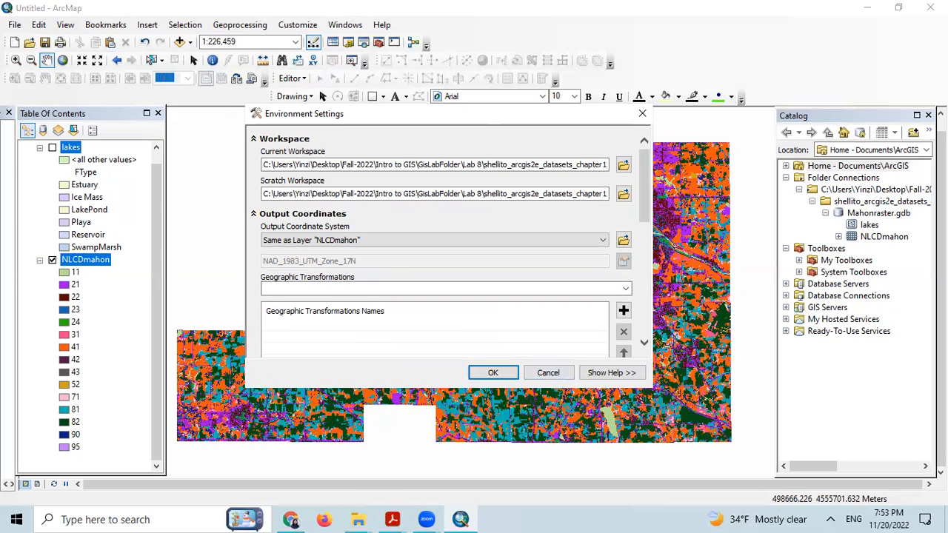
{"action": "left_click", "coordinate": [492, 373]}
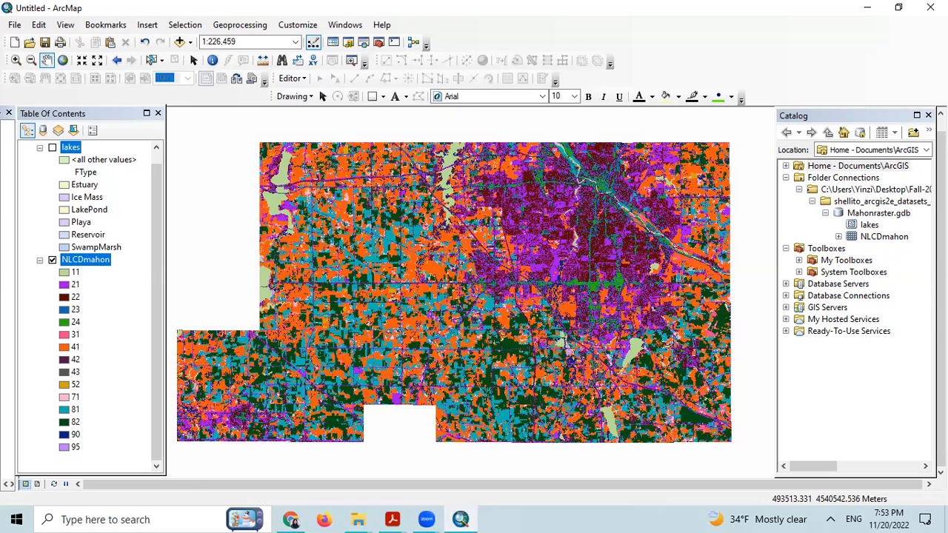
Examine the individual grid cells of the NLCDmahon raster up close, then return to the full county extent.
{"action": "scroll", "coordinate": [405, 276], "scroll_direction": "up", "scroll_amount": 1}
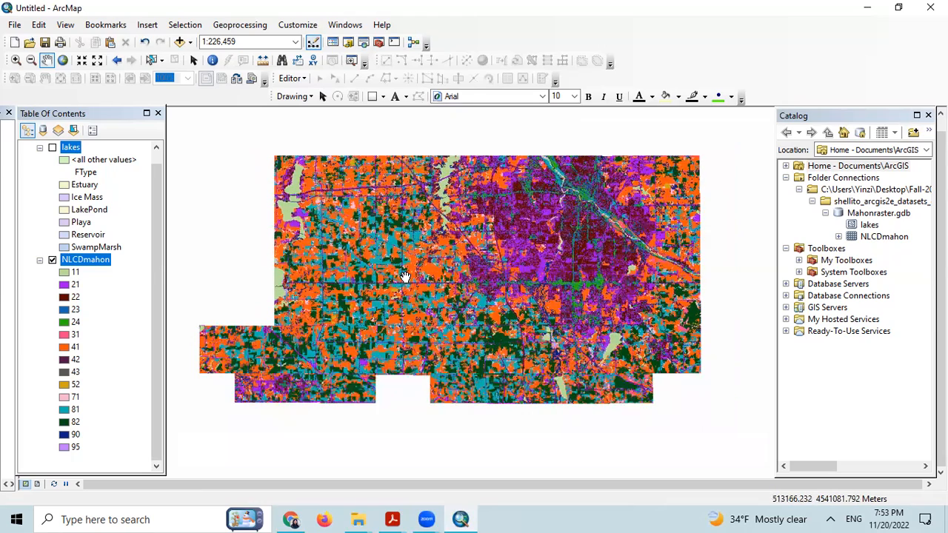
{"action": "scroll", "coordinate": [405, 277], "scroll_direction": "down", "scroll_amount": 1}
{"action": "scroll", "coordinate": [405, 276], "scroll_direction": "down", "scroll_amount": 5}
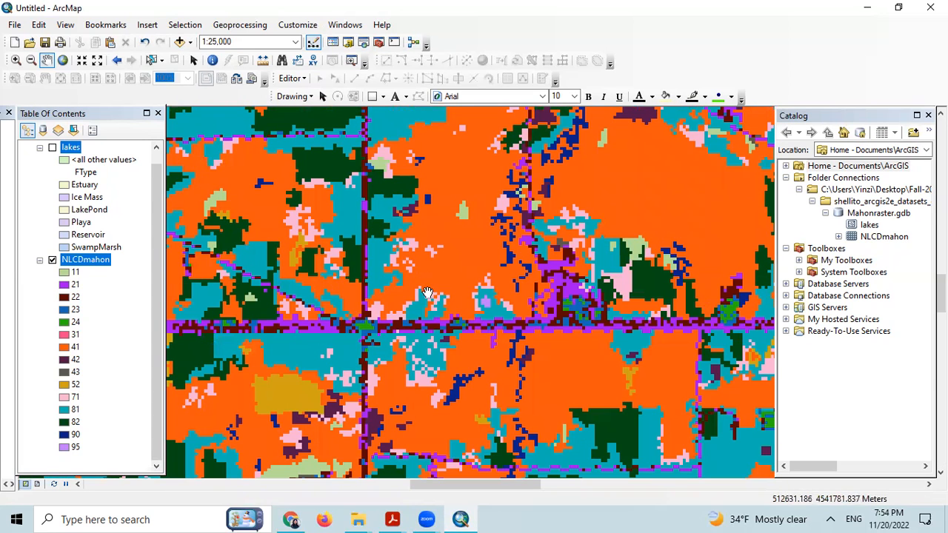
{"action": "scroll", "coordinate": [431, 317], "scroll_direction": "up", "scroll_amount": 1}
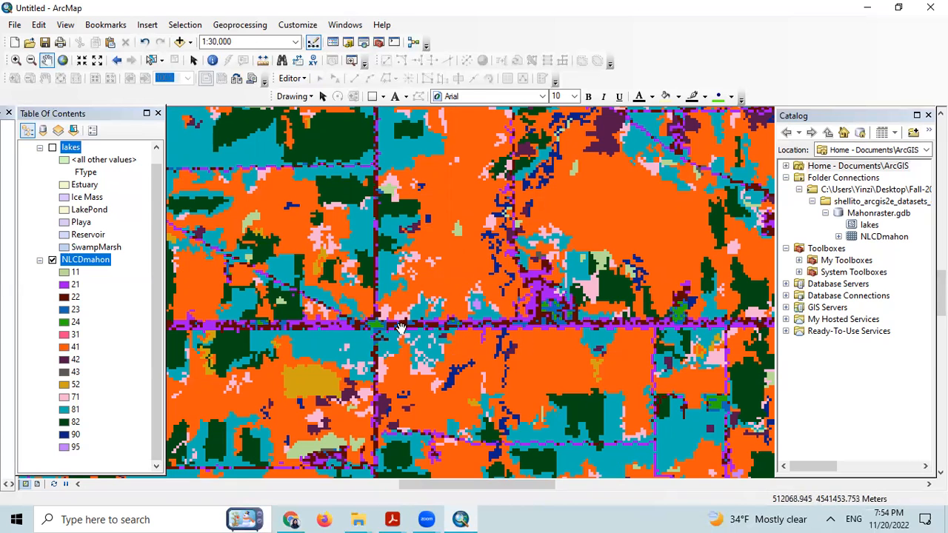
{"action": "scroll", "coordinate": [399, 327], "scroll_direction": "down", "scroll_amount": 1}
{"action": "scroll", "coordinate": [412, 333], "scroll_direction": "down", "scroll_amount": 2}
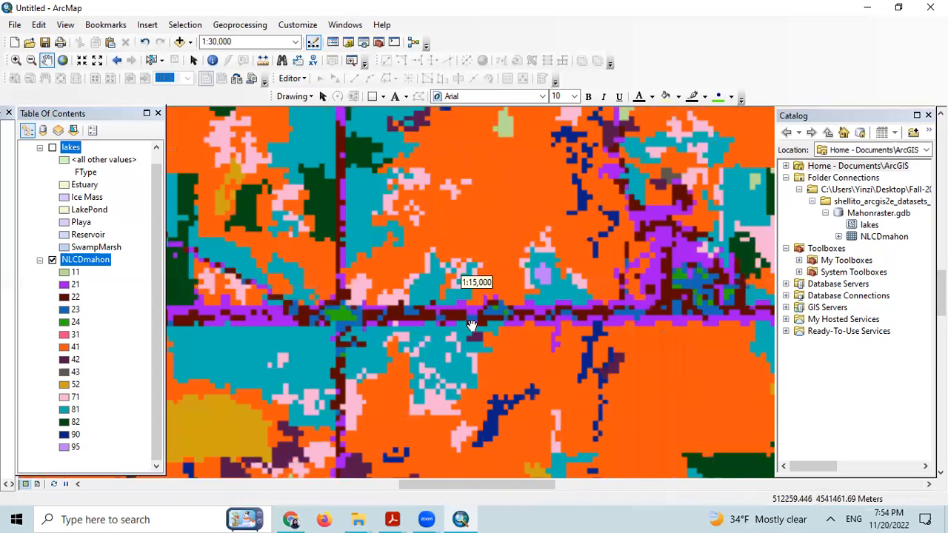
{"action": "scroll", "coordinate": [378, 307], "scroll_direction": "up", "scroll_amount": 2}
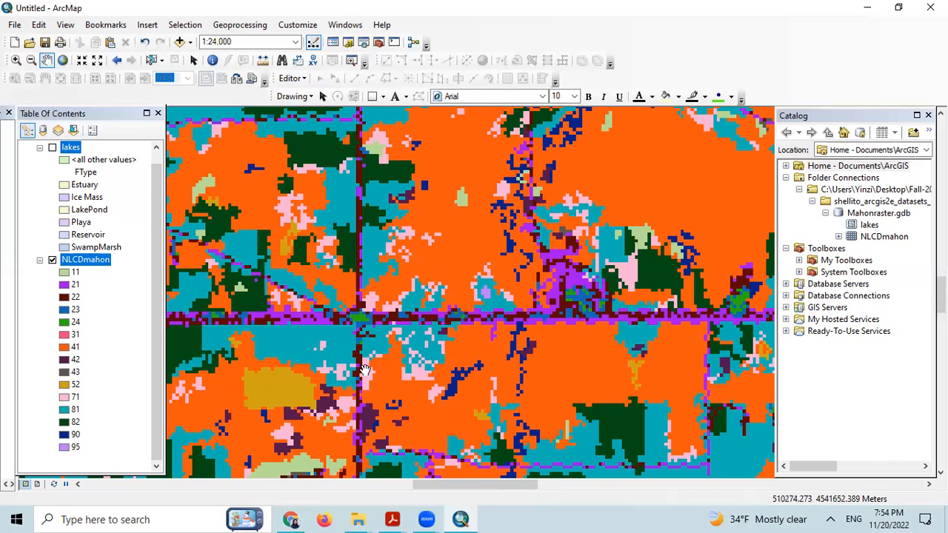
{"action": "scroll", "coordinate": [436, 326], "scroll_direction": "down", "scroll_amount": 2}
{"action": "scroll", "coordinate": [439, 324], "scroll_direction": "up", "scroll_amount": 6}
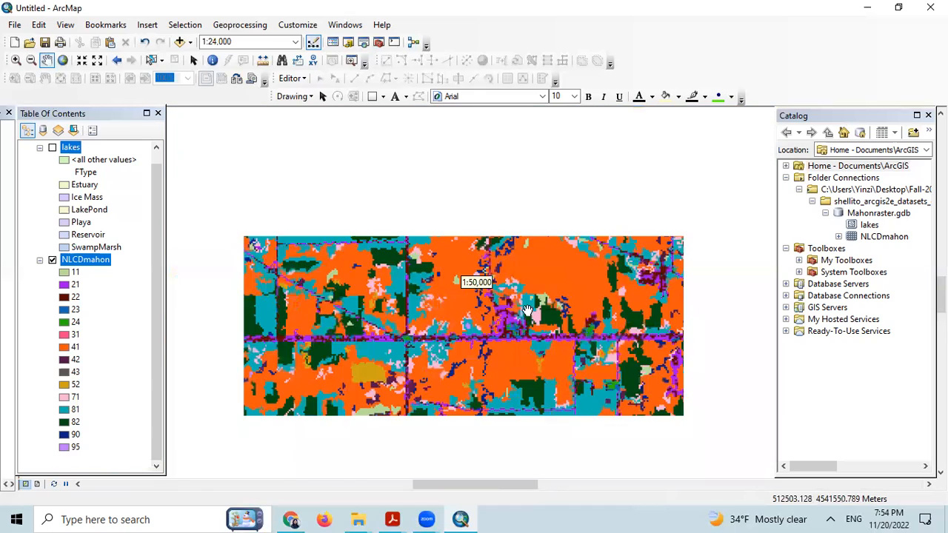
{"action": "scroll", "coordinate": [483, 345], "scroll_direction": "up", "scroll_amount": 1}
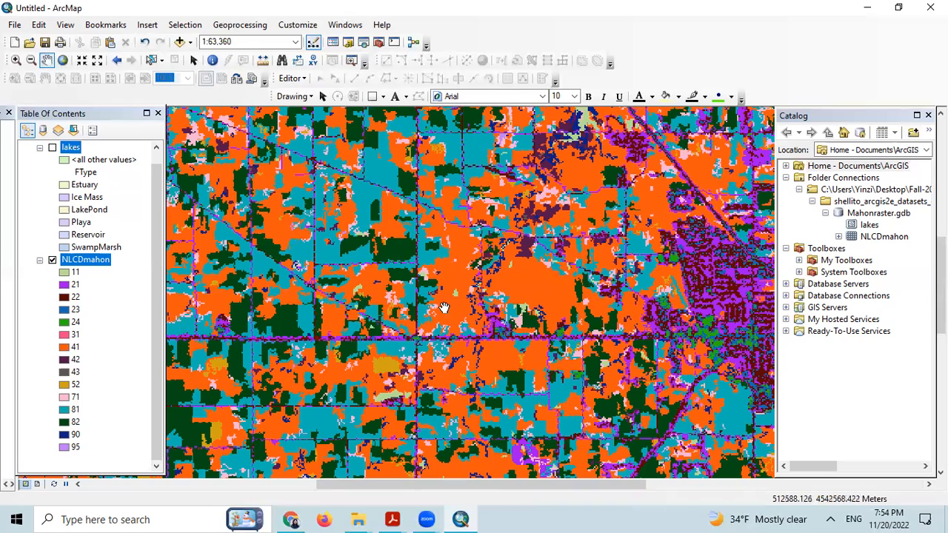
{"action": "scroll", "coordinate": [458, 321], "scroll_direction": "up", "scroll_amount": 1}
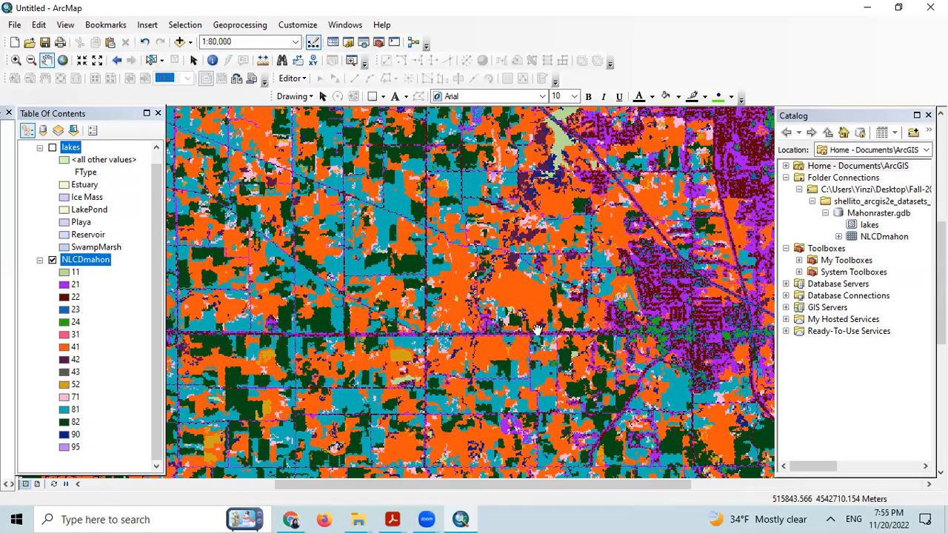
{"action": "scroll", "coordinate": [536, 331], "scroll_direction": "up", "scroll_amount": 3}
{"action": "scroll", "coordinate": [540, 327], "scroll_direction": "up", "scroll_amount": 2}
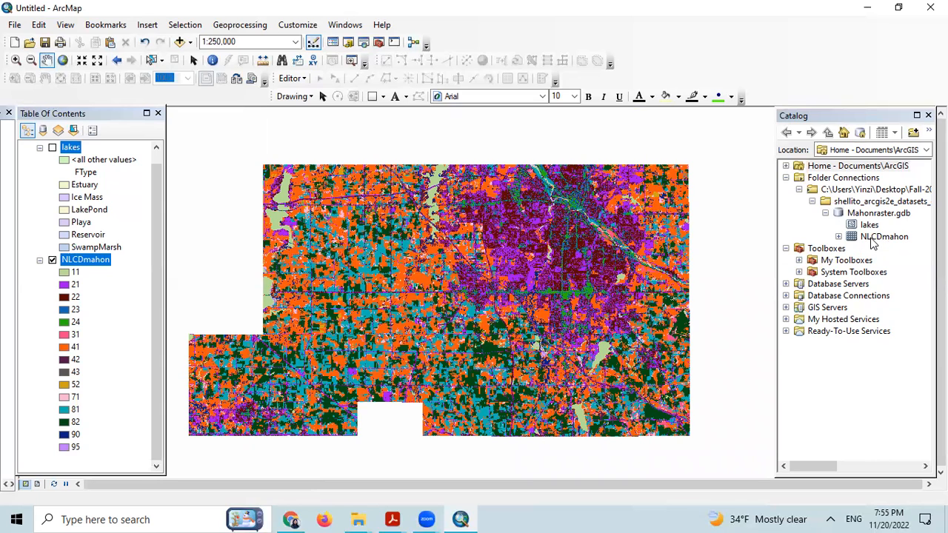
Examine the raster dataset properties of NLCDmahon in the geodatabase, including its raster information, then close them.
{"action": "right_click", "coordinate": [874, 239]}
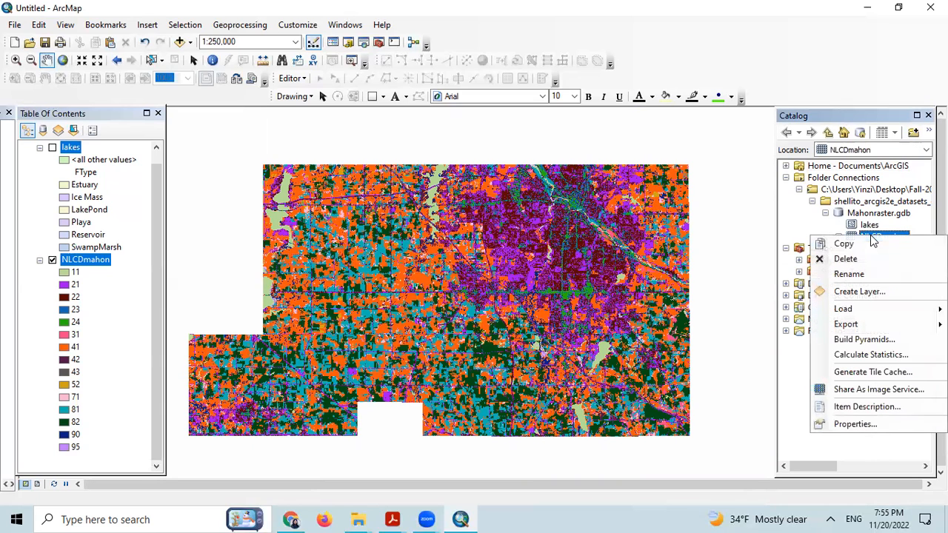
{"action": "left_click", "coordinate": [852, 424]}
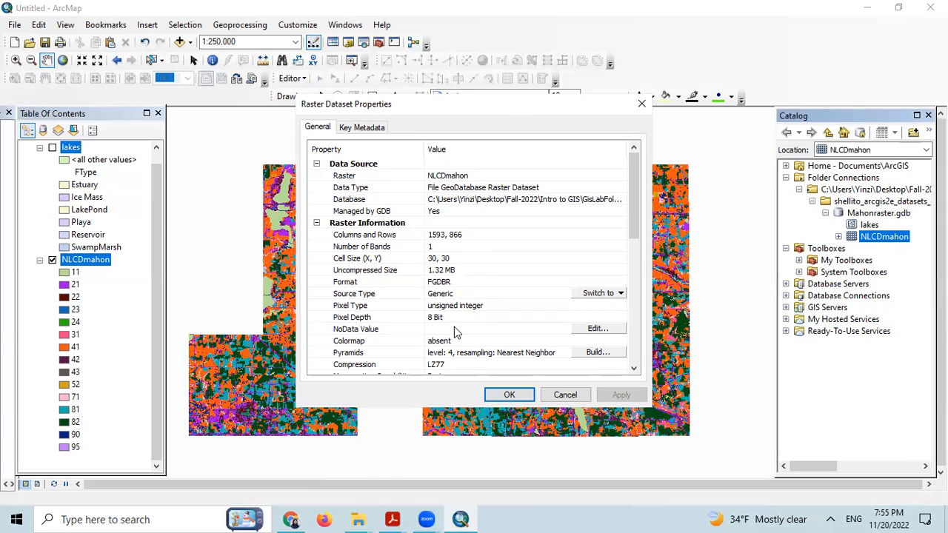
{"action": "left_click", "coordinate": [506, 294]}
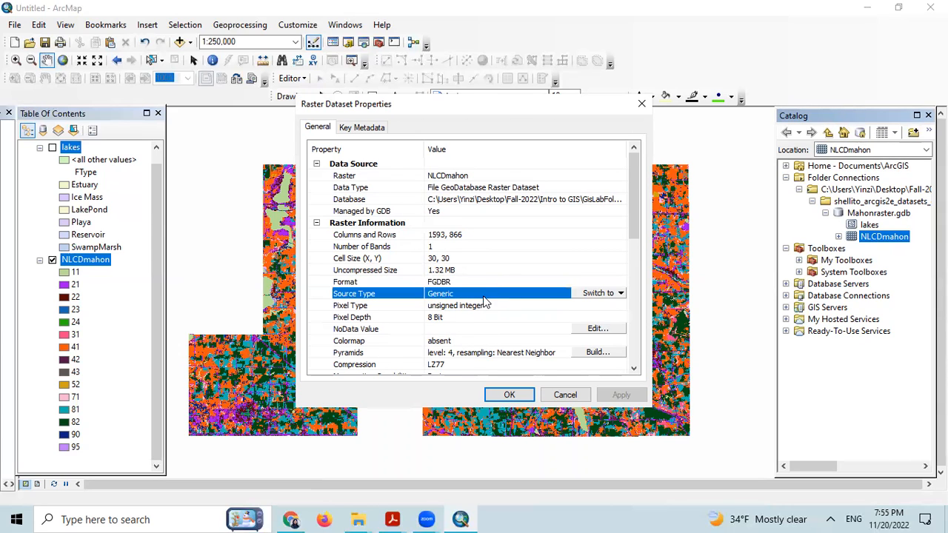
{"action": "scroll", "coordinate": [492, 319], "scroll_direction": "down", "scroll_amount": 2}
{"action": "scroll", "coordinate": [497, 324], "scroll_direction": "up", "scroll_amount": 2}
{"action": "left_click", "coordinate": [642, 104]}
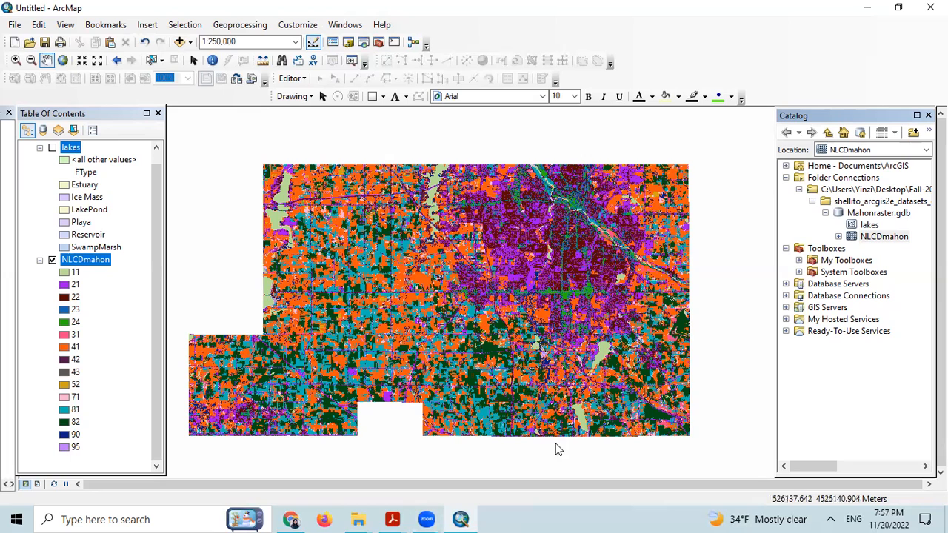
Switch to the Labs presentation in Google Slides, view the slide of National Land Cover Database values and classifications, and return to ArcMap.
{"action": "left_click", "coordinate": [393, 518]}
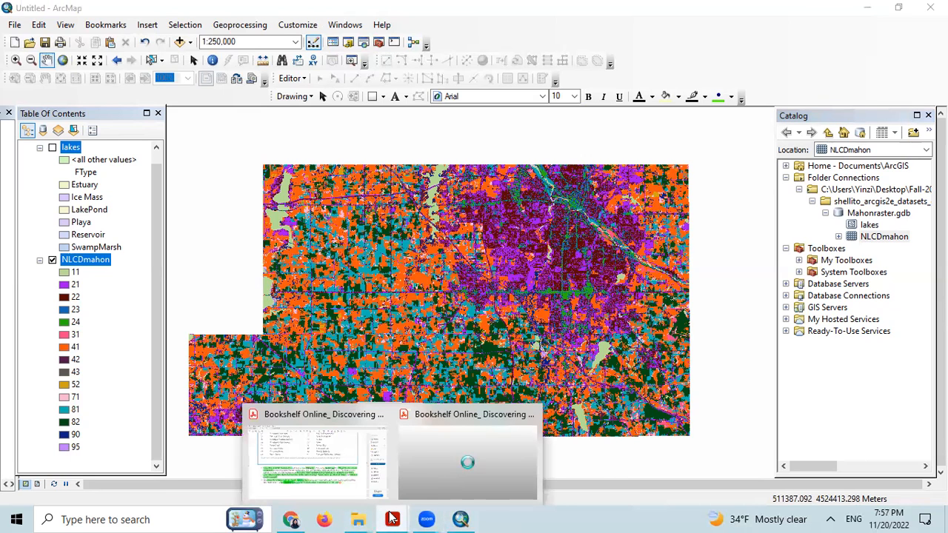
{"action": "left_click", "coordinate": [292, 520]}
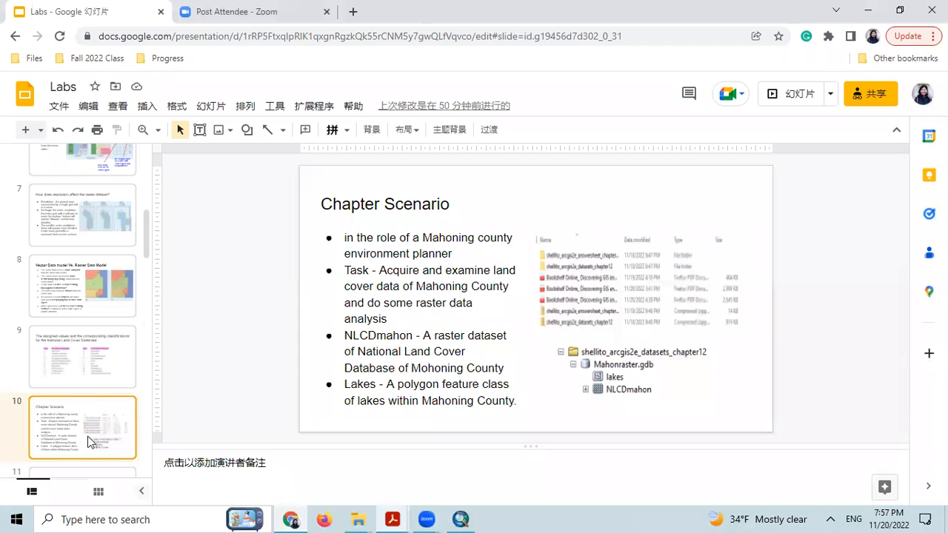
{"action": "scroll", "coordinate": [107, 359], "scroll_direction": "down", "scroll_amount": 5}
{"action": "scroll", "coordinate": [104, 363], "scroll_direction": "up", "scroll_amount": 10}
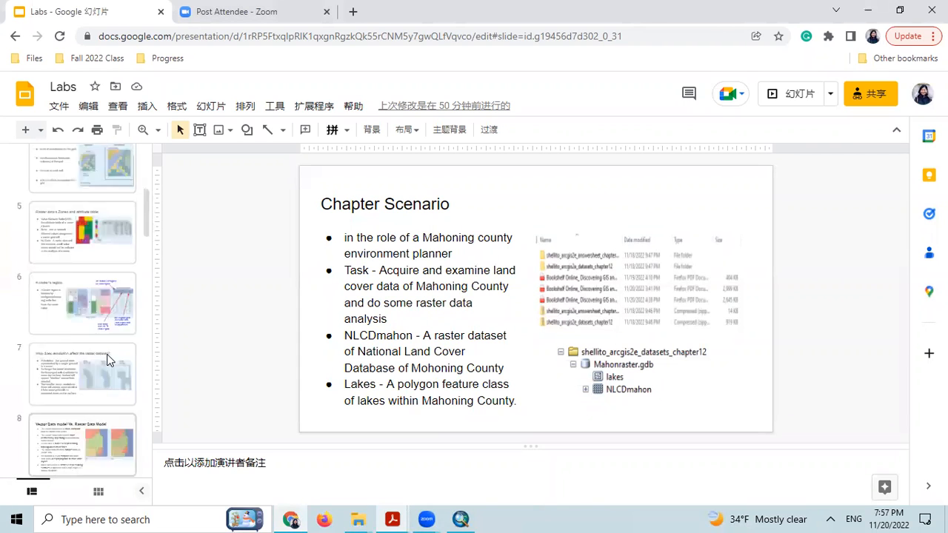
{"action": "scroll", "coordinate": [107, 360], "scroll_direction": "down", "scroll_amount": 6}
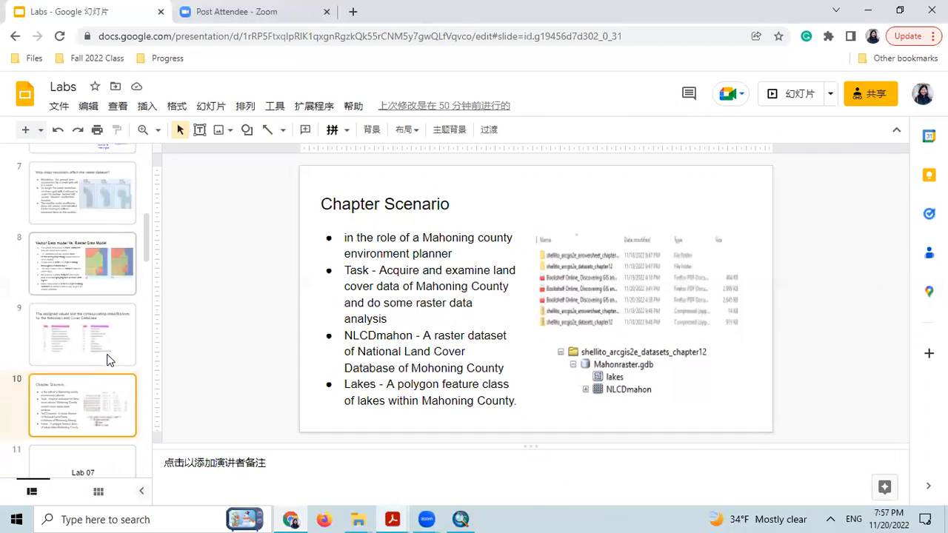
{"action": "left_click", "coordinate": [91, 342]}
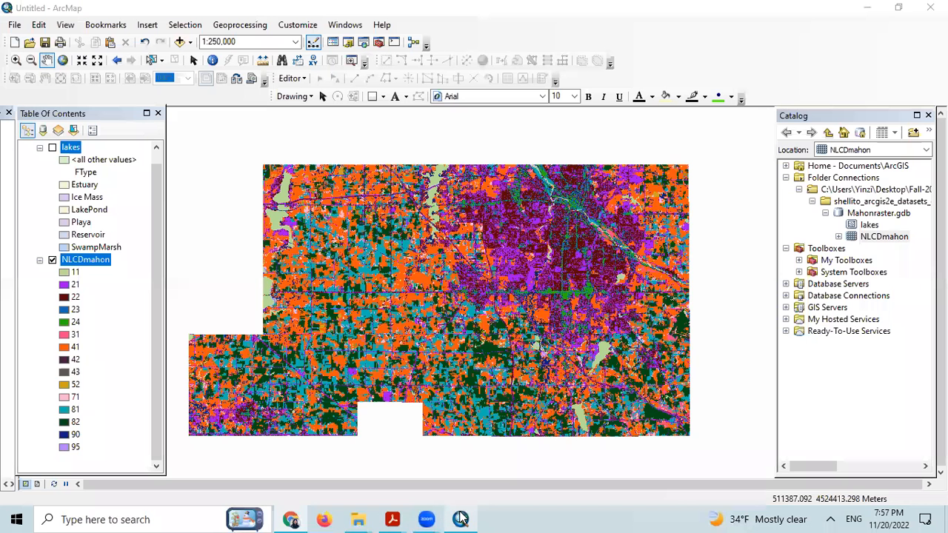
{"action": "left_click", "coordinate": [461, 519]}
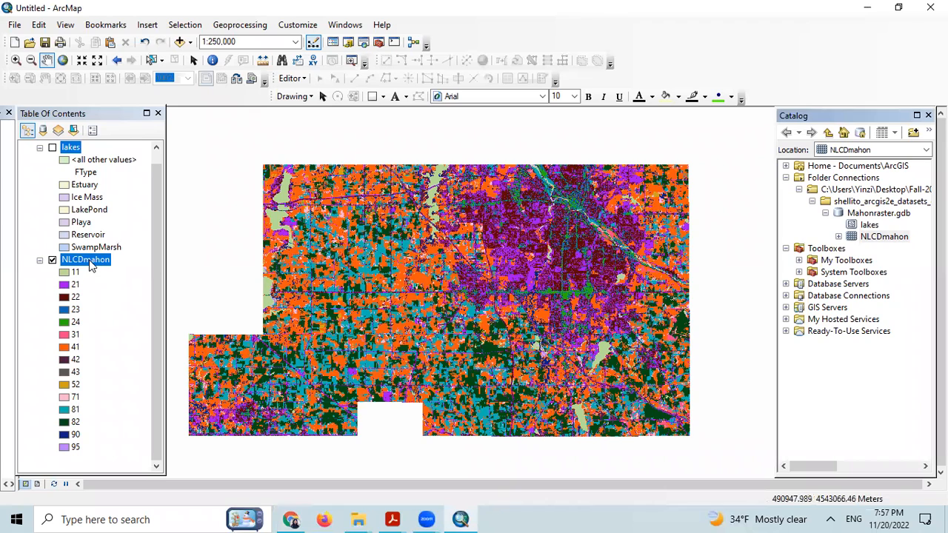
{"action": "right_click", "coordinate": [92, 266]}
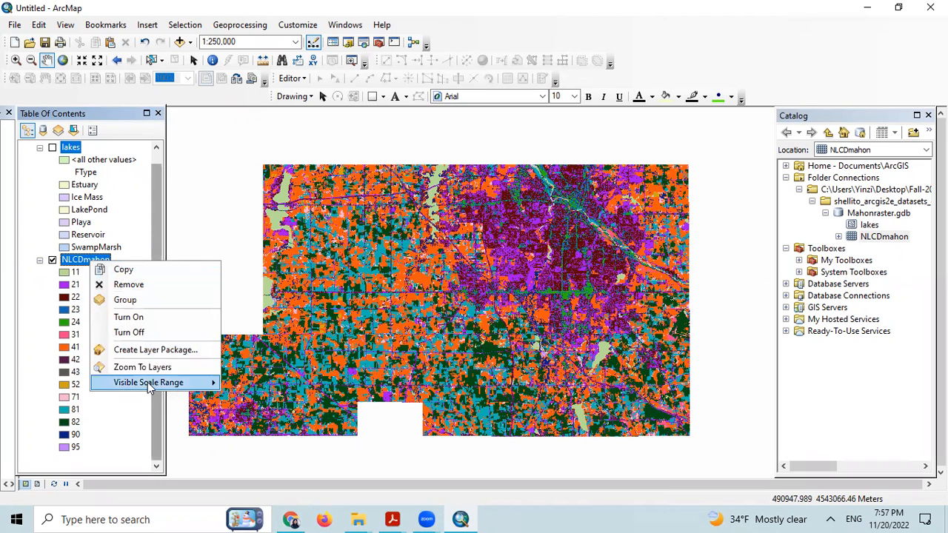
{"action": "left_click", "coordinate": [203, 458]}
{"action": "left_click_drag", "start_coordinate": [534, 257], "coordinate": [181, 285]}
{"action": "right_click", "coordinate": [91, 264]}
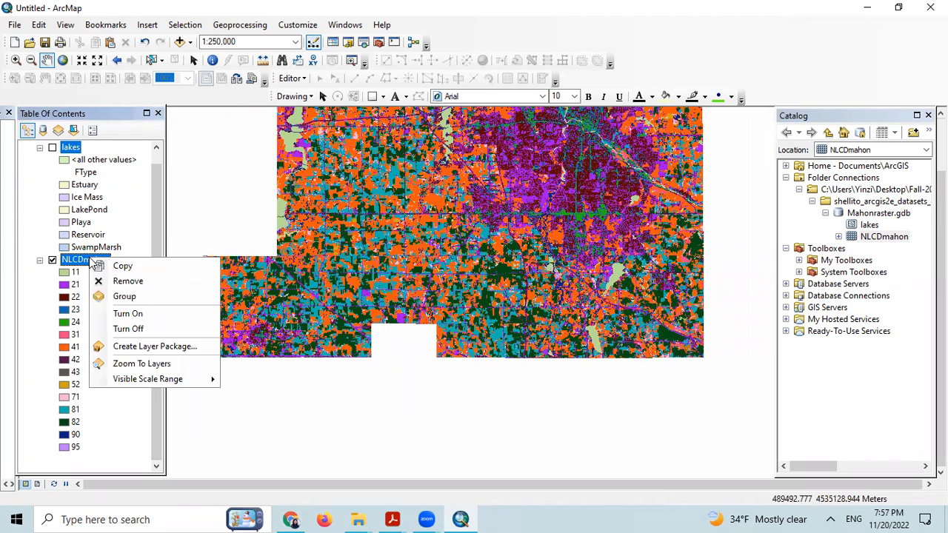
{"action": "right_click", "coordinate": [77, 265]}
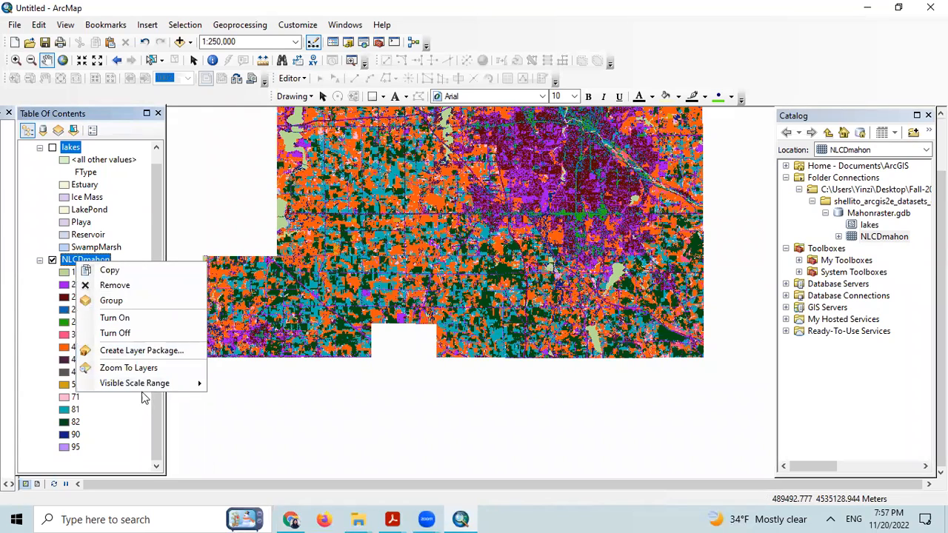
{"action": "mouse_move", "coordinate": [148, 383]}
{"action": "left_click", "coordinate": [382, 439]}
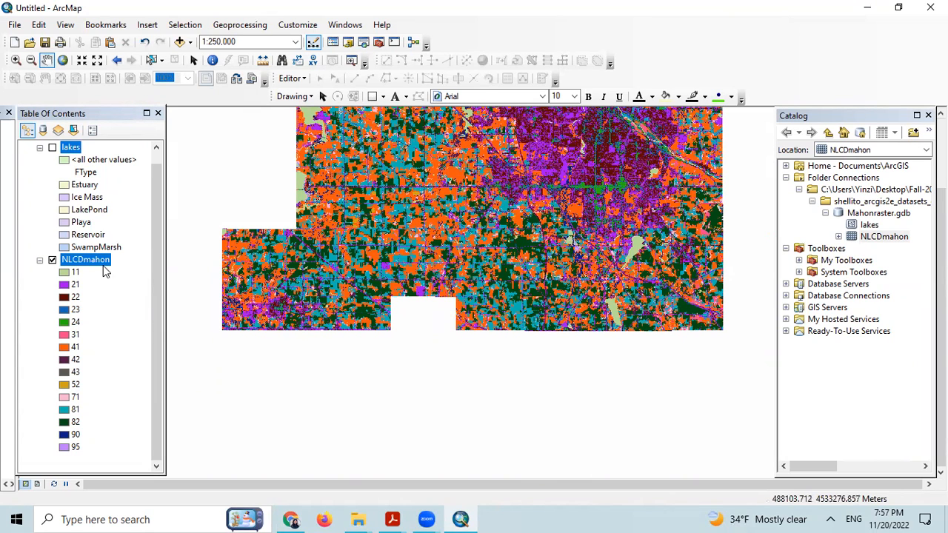
{"action": "right_click", "coordinate": [87, 264]}
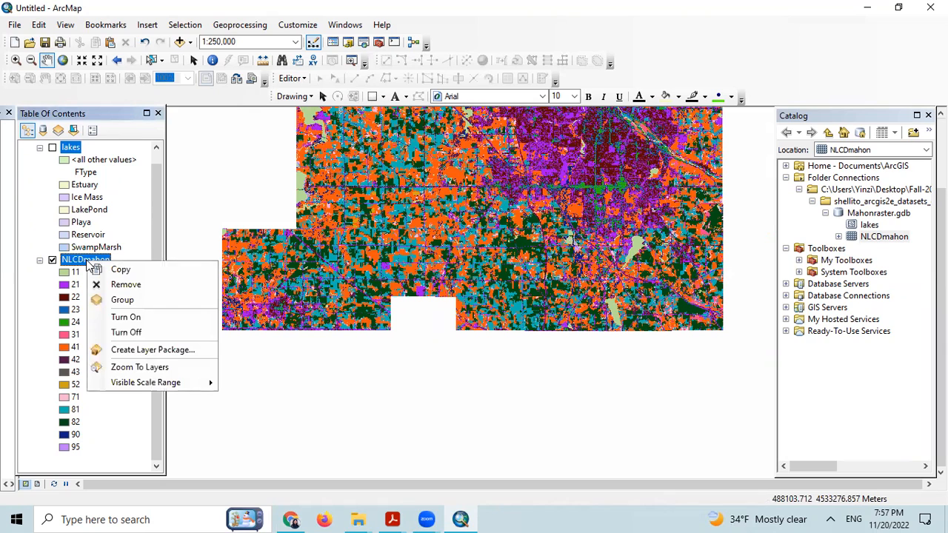
{"action": "mouse_move", "coordinate": [194, 384]}
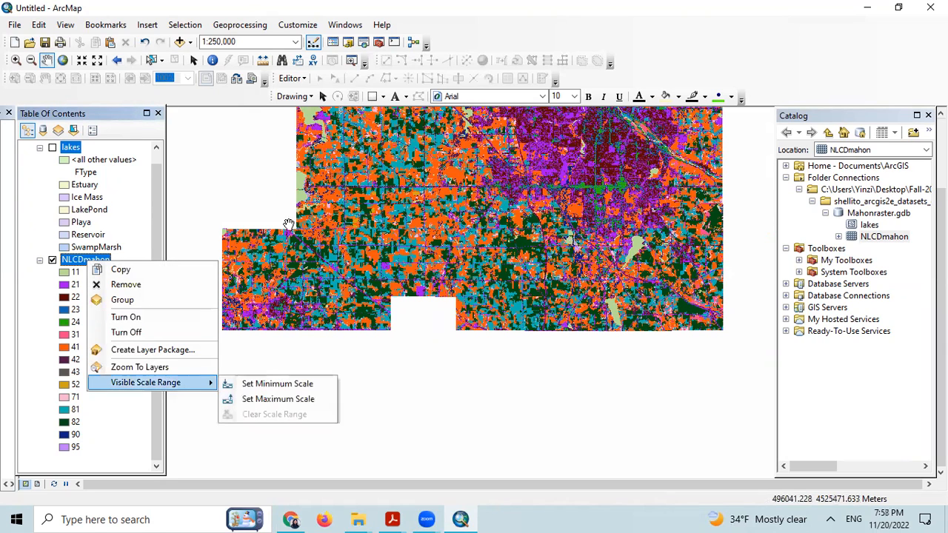
{"action": "left_click_drag", "start_coordinate": [282, 181], "coordinate": [273, 242]}
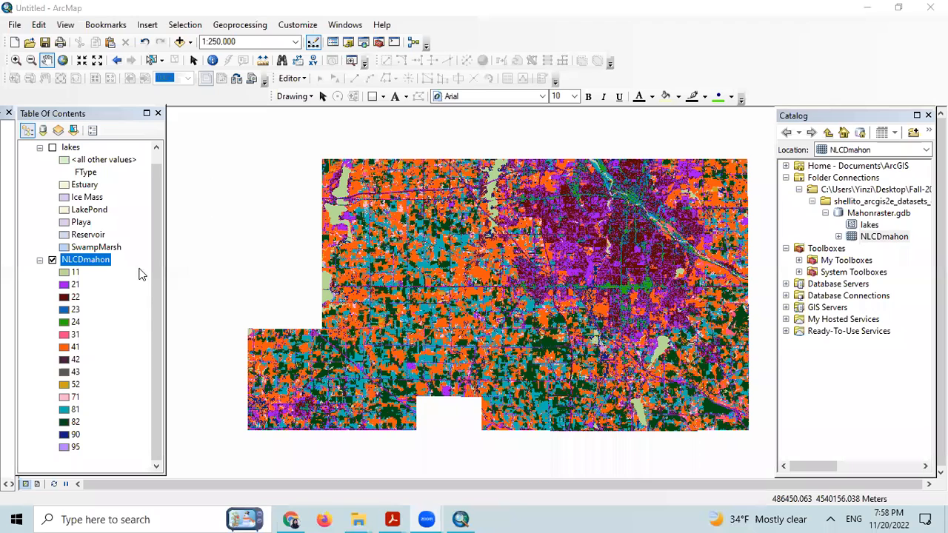
Open the symbology properties of the NLCDmahon layer alone and review its list of unique values.
{"action": "left_click", "coordinate": [83, 267]}
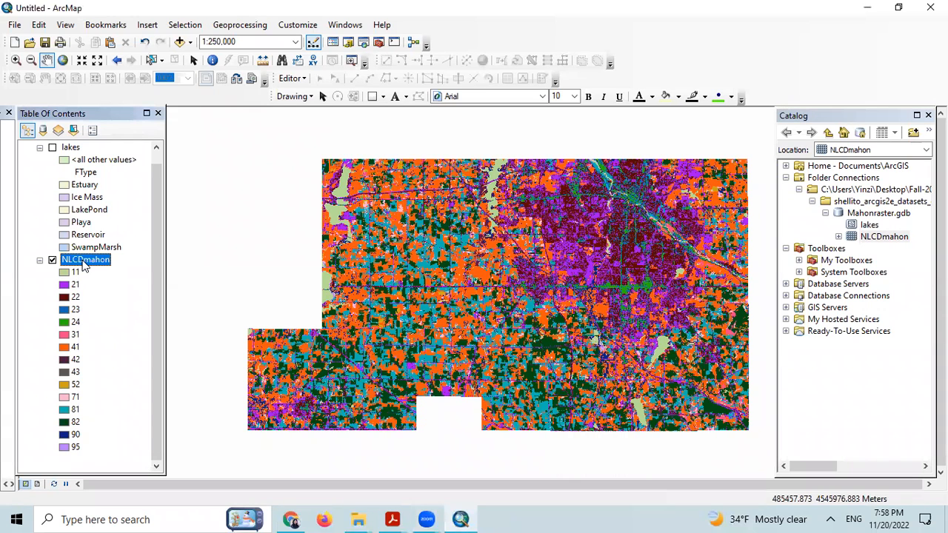
{"action": "right_click", "coordinate": [84, 267]}
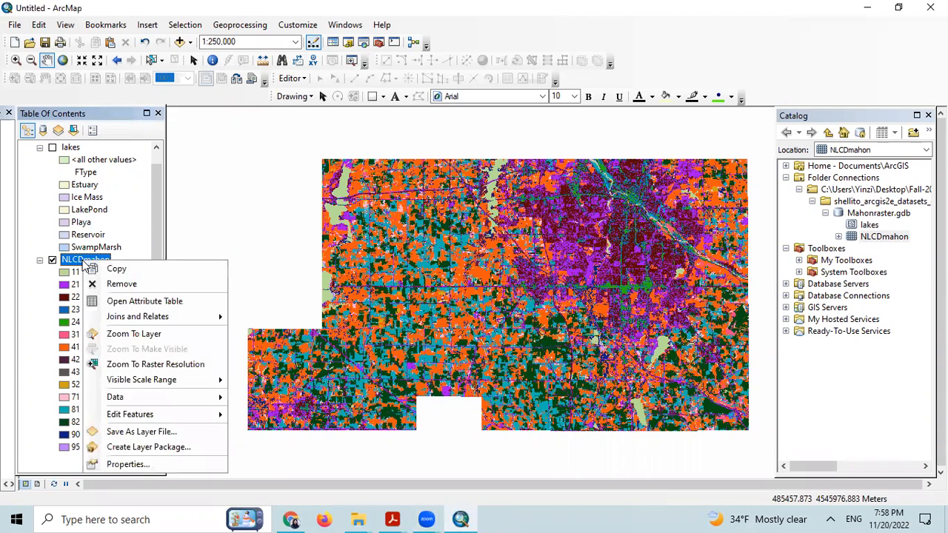
{"action": "left_click", "coordinate": [126, 464]}
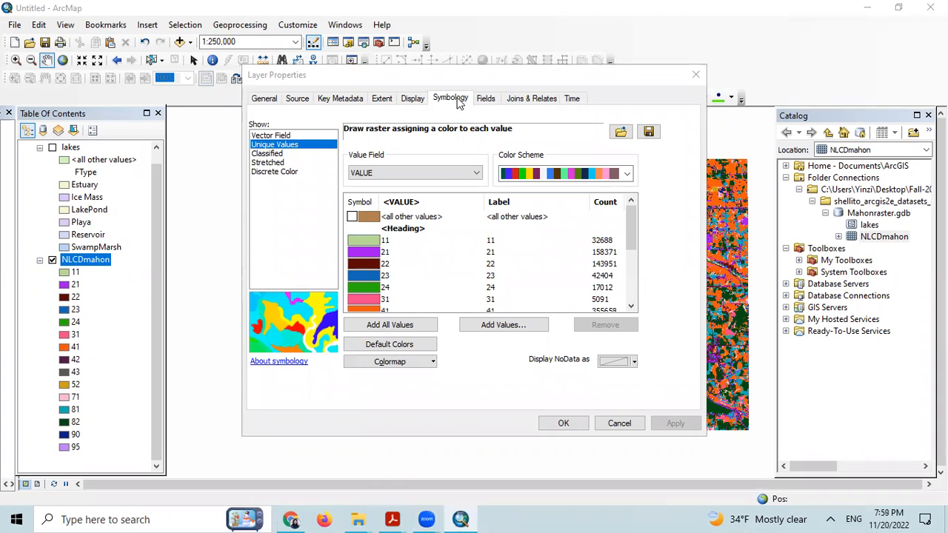
{"action": "mouse_move", "coordinate": [632, 213]}
{"action": "left_mouse_down"}
{"action": "mouse_move", "coordinate": [635, 238]}
{"action": "mouse_move", "coordinate": [634, 226]}
{"action": "left_mouse_up"}
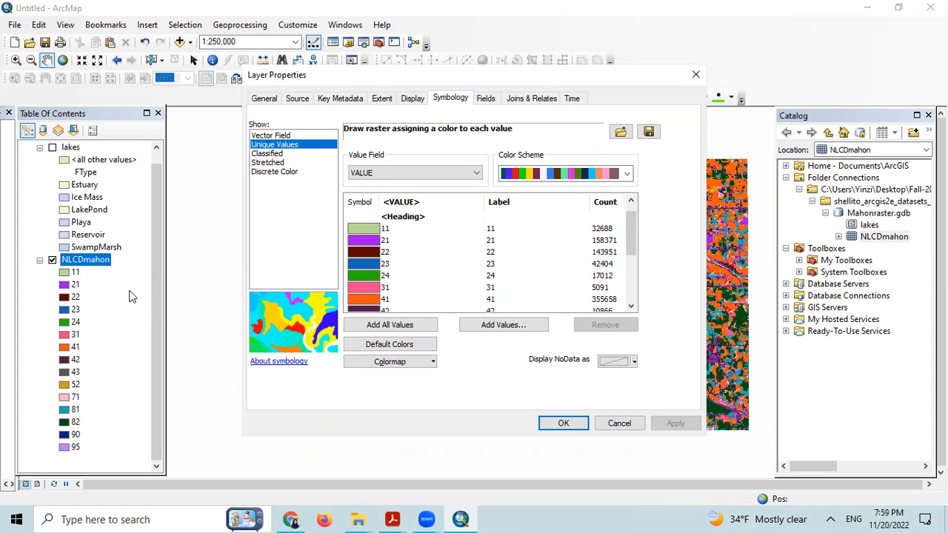
{"action": "scroll", "coordinate": [418, 270], "scroll_direction": "down", "scroll_amount": 2}
{"action": "scroll", "coordinate": [418, 270], "scroll_direction": "up", "scroll_amount": 2}
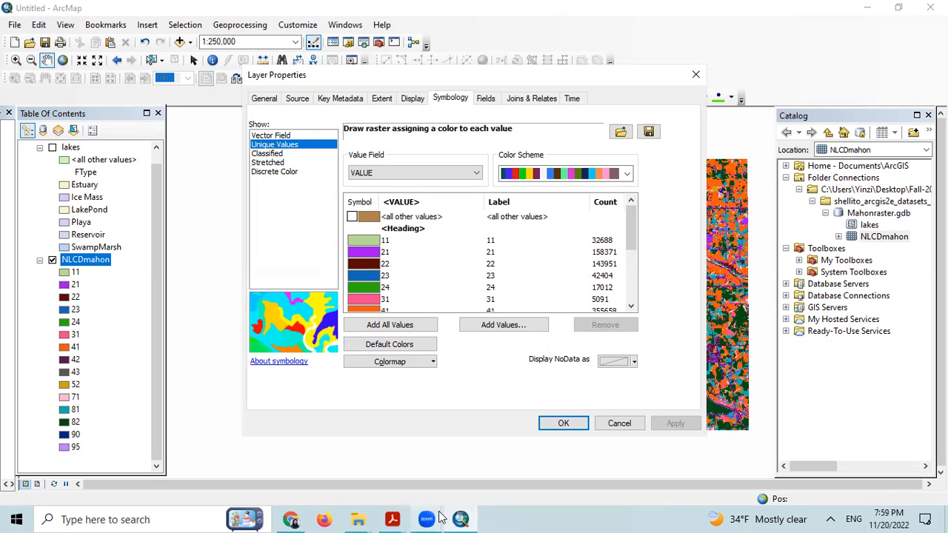
Check the meaning of value 11 on the land cover classification slide and set its symbol color to blue.
{"action": "left_click", "coordinate": [303, 516]}
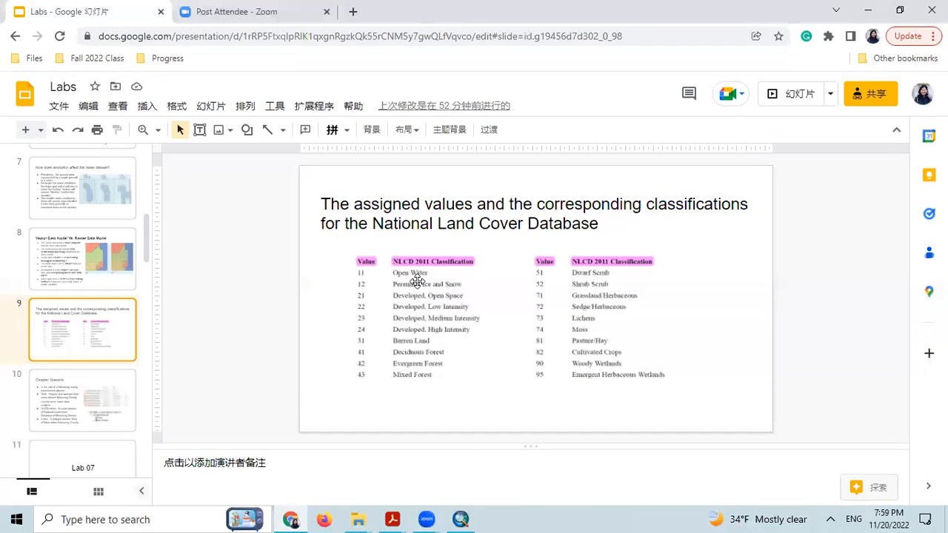
{"action": "left_click", "coordinate": [871, 9]}
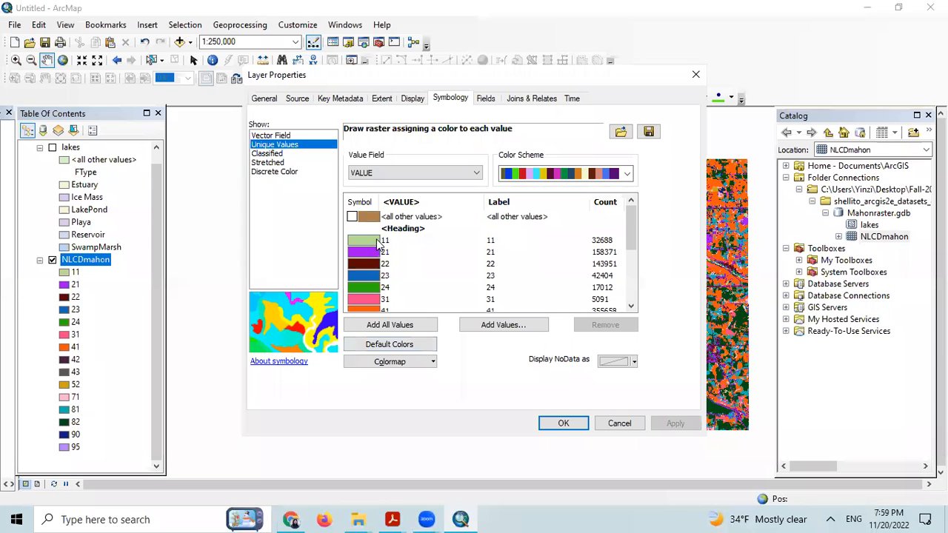
{"action": "left_click", "coordinate": [373, 243]}
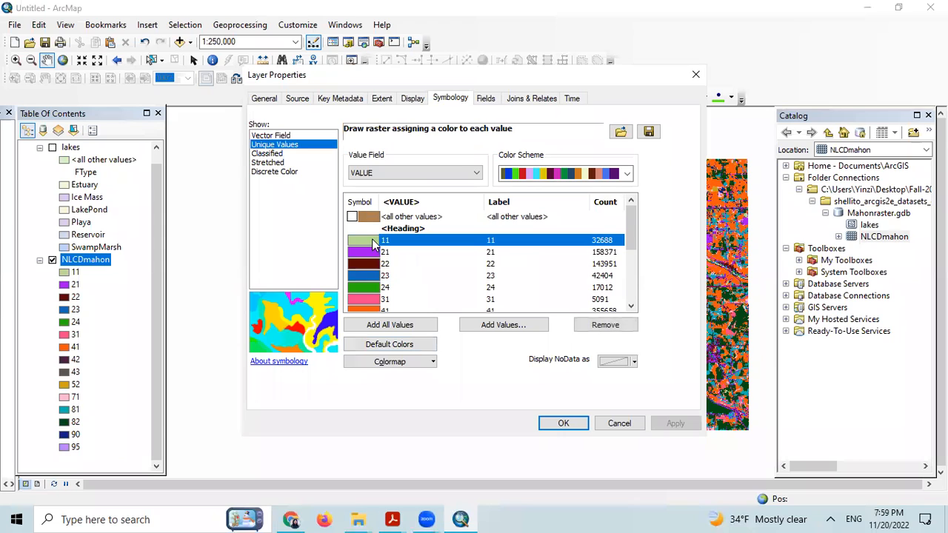
{"action": "left_click", "coordinate": [373, 245]}
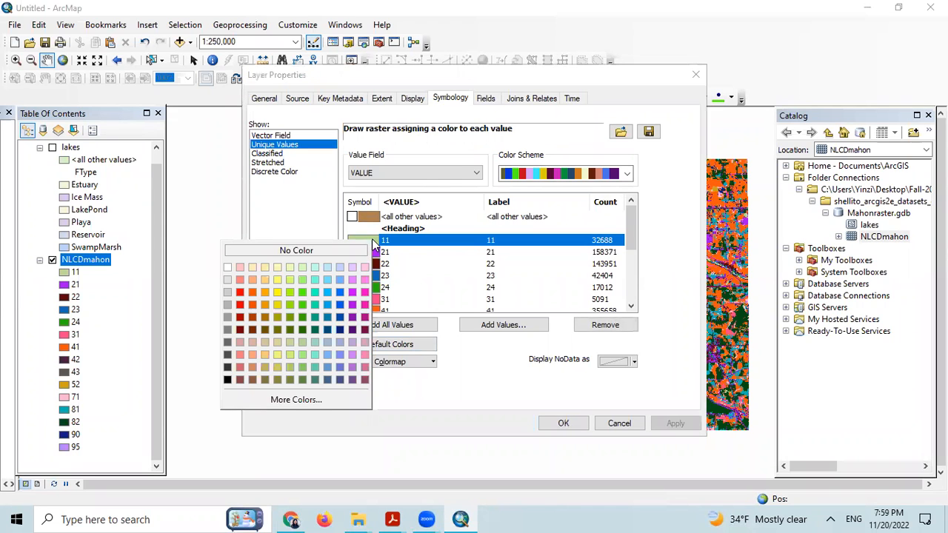
{"action": "left_click", "coordinate": [339, 293]}
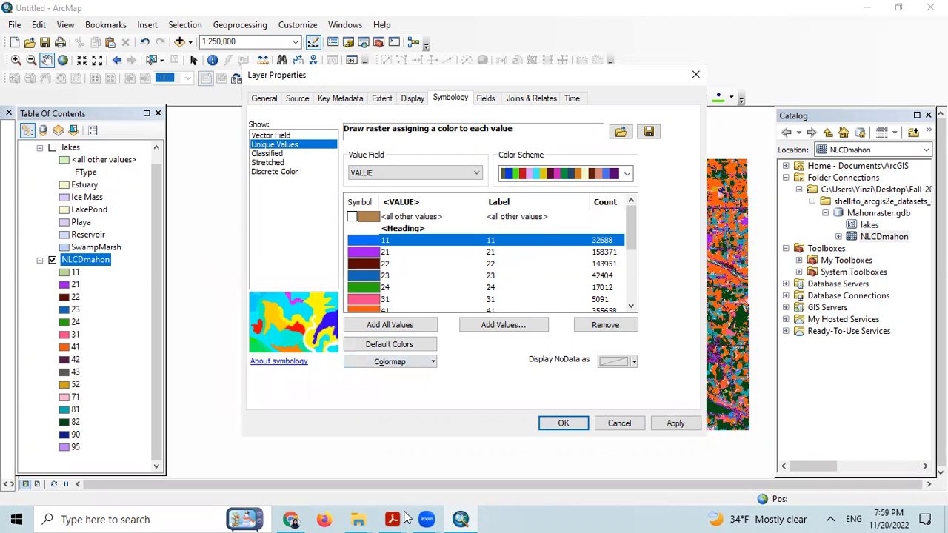
Consult the classification slide for the developed classes and set the symbol color of value 21 to light red.
{"action": "left_click", "coordinate": [291, 519]}
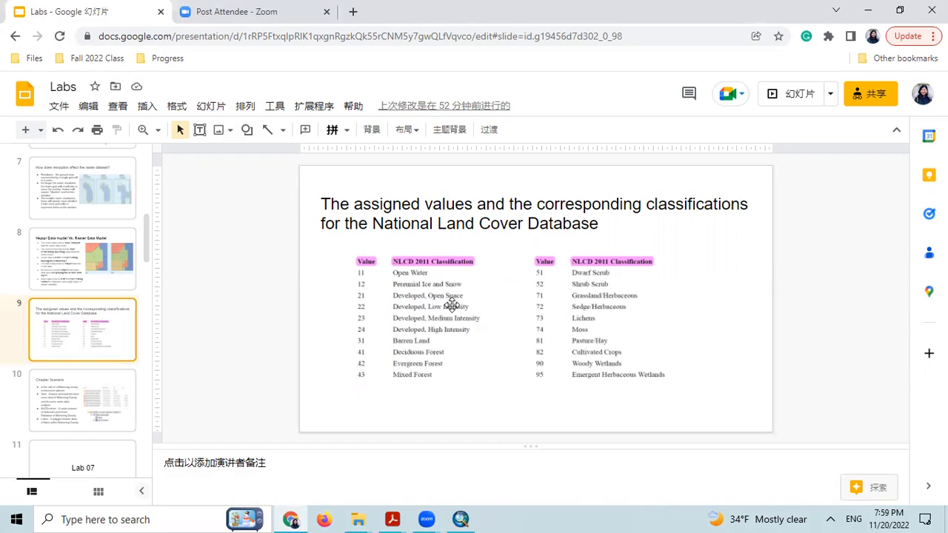
{"action": "left_click", "coordinate": [869, 11]}
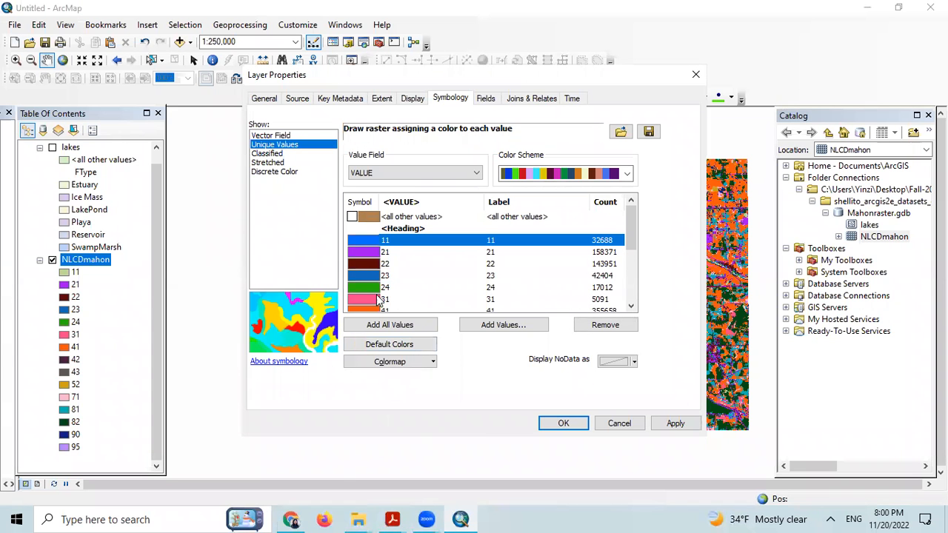
{"action": "left_click", "coordinate": [291, 519]}
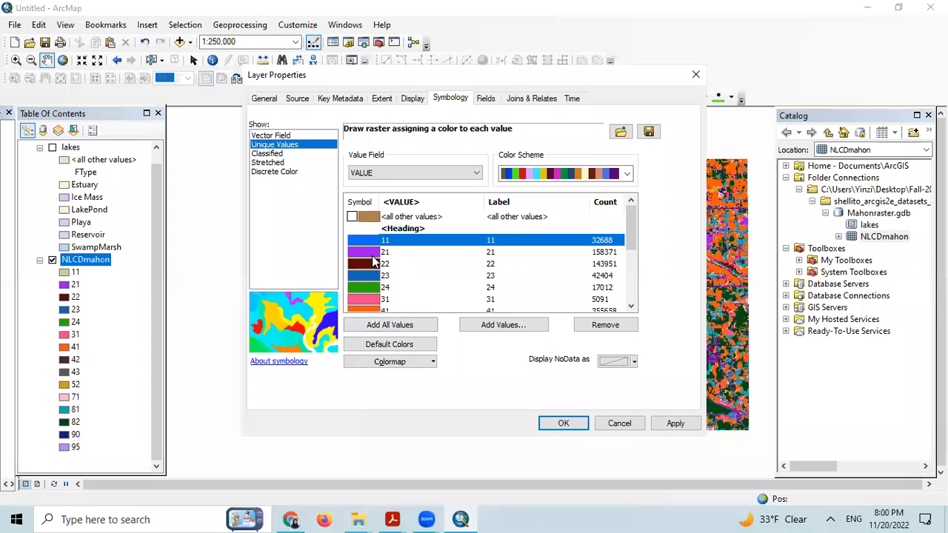
{"action": "left_click", "coordinate": [373, 254]}
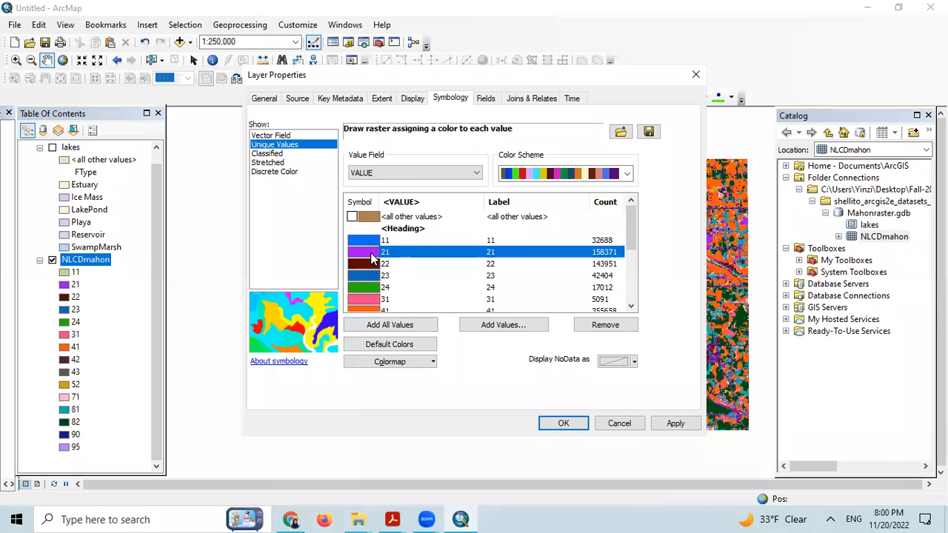
{"action": "left_click", "coordinate": [373, 256]}
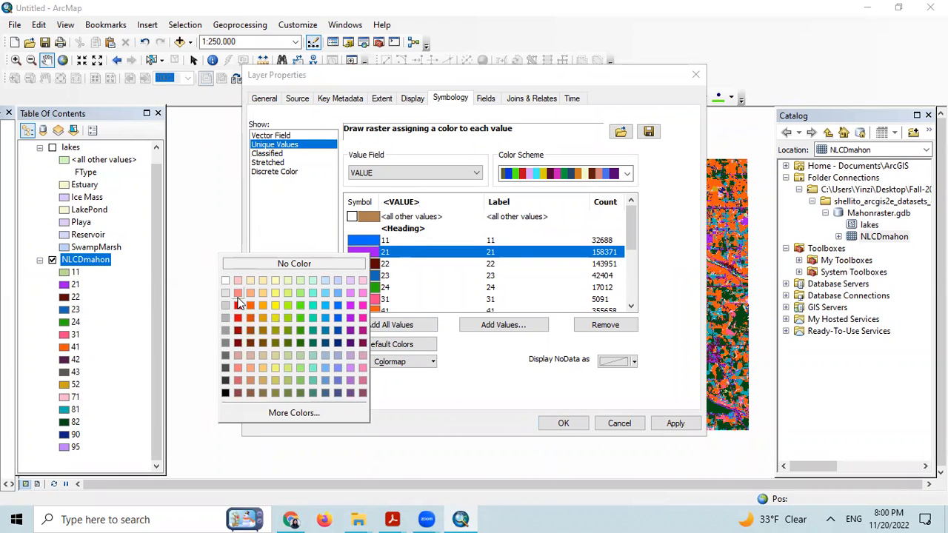
{"action": "left_click", "coordinate": [238, 293]}
Set the symbol colors of values 22 and 23 to shades of bright red.
{"action": "left_click", "coordinate": [363, 269]}
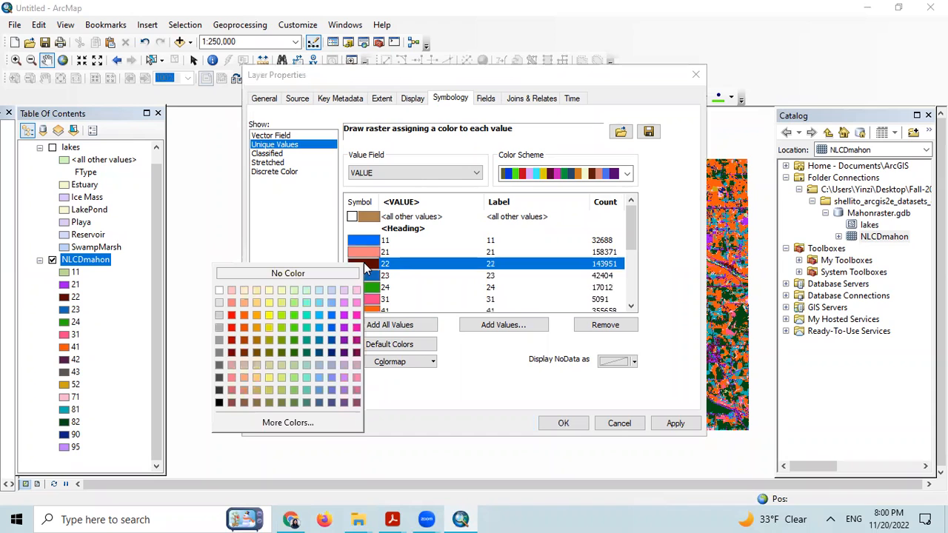
{"action": "left_click", "coordinate": [233, 323]}
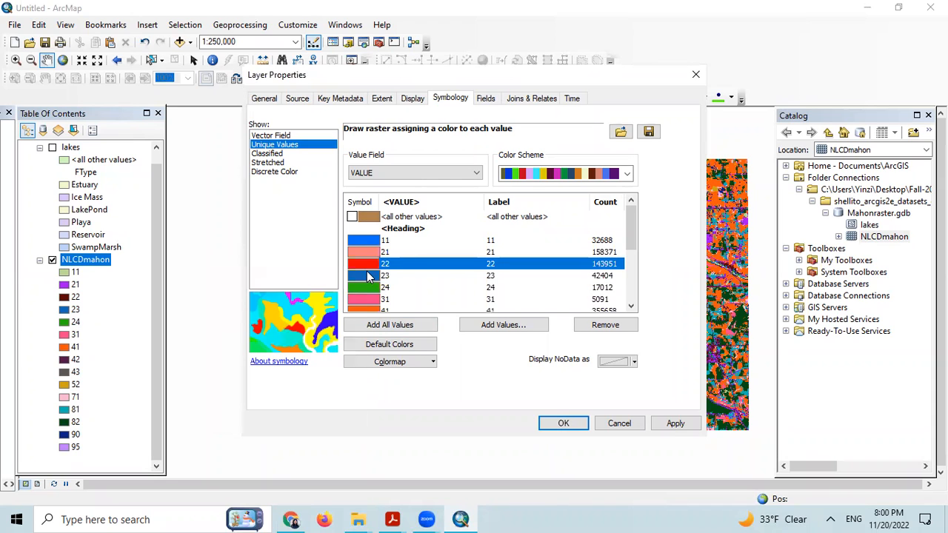
{"action": "left_click", "coordinate": [367, 274]}
{"action": "left_click", "coordinate": [234, 337]}
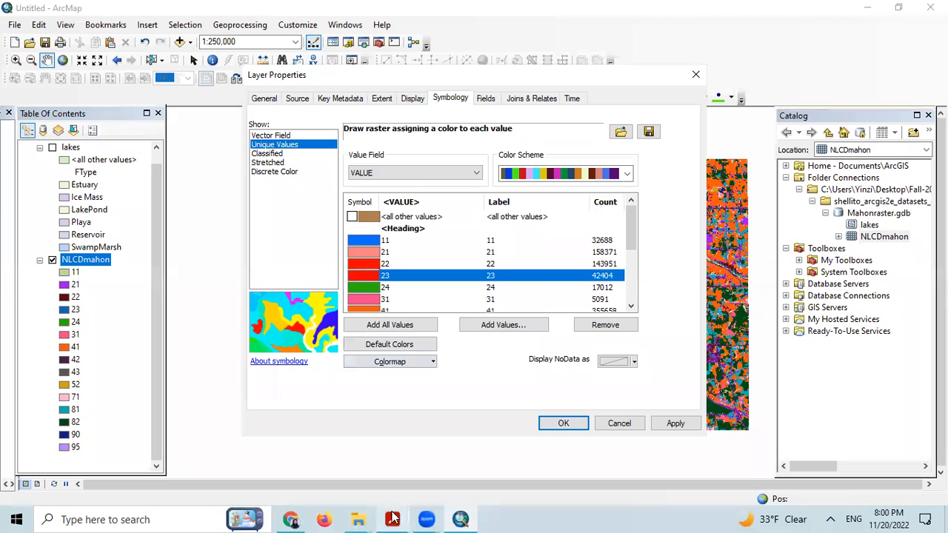
Check the developed classes on the classification slide and set the symbol color of value 24 to very dark red.
{"action": "left_click", "coordinate": [303, 518]}
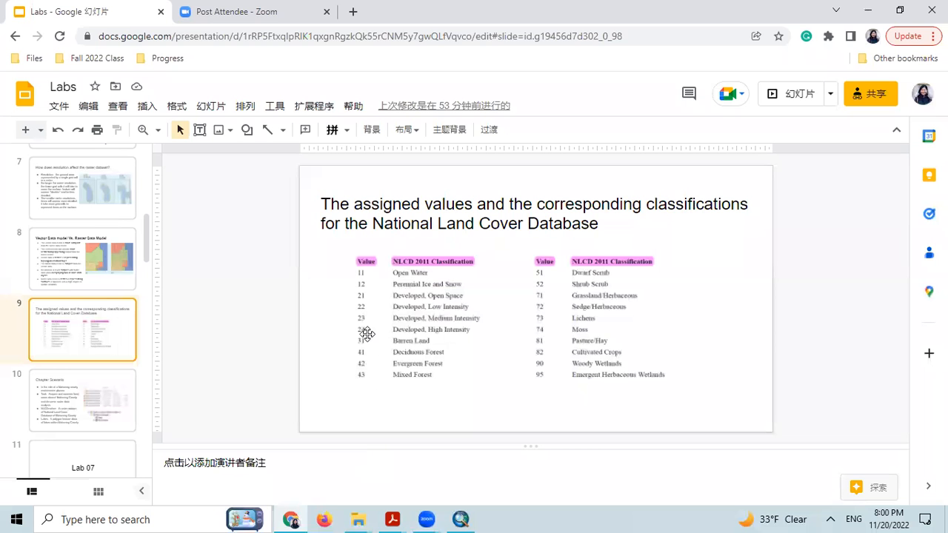
{"action": "left_click", "coordinate": [867, 10]}
{"action": "left_click", "coordinate": [373, 291]}
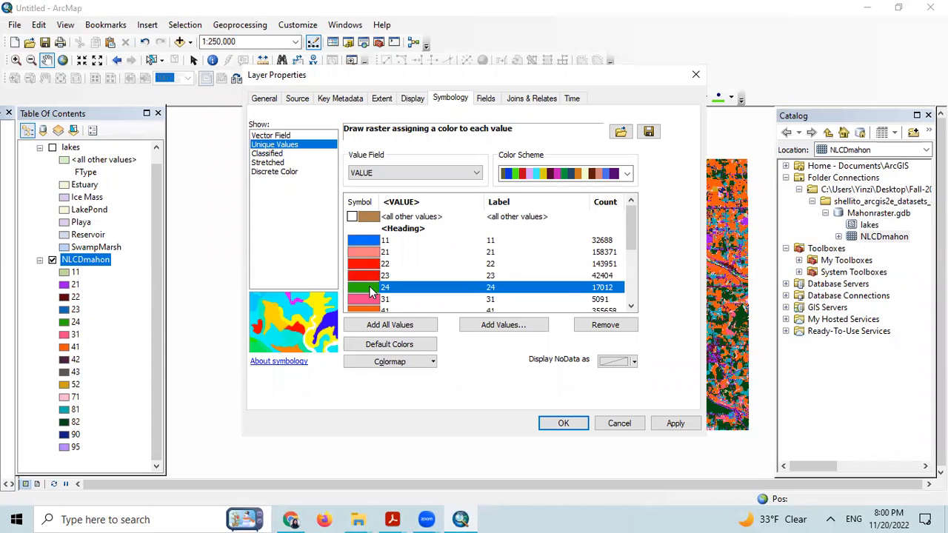
{"action": "left_click", "coordinate": [373, 290]}
{"action": "left_click", "coordinate": [236, 377]}
{"action": "left_click", "coordinate": [369, 275]}
{"action": "left_click", "coordinate": [368, 275]}
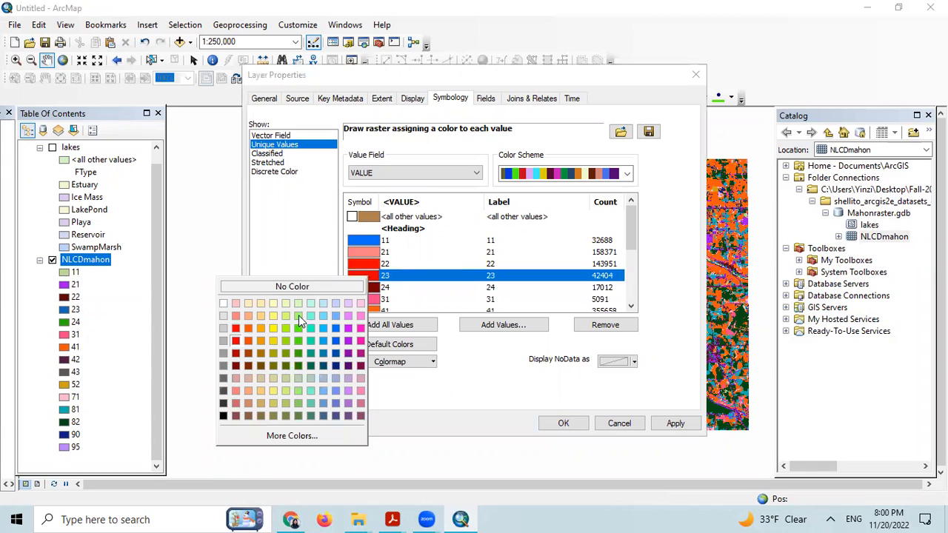
Set the symbol color of value 21 to pale pink and of value 22 to light red.
{"action": "left_click", "coordinate": [373, 258]}
{"action": "left_click", "coordinate": [373, 258]}
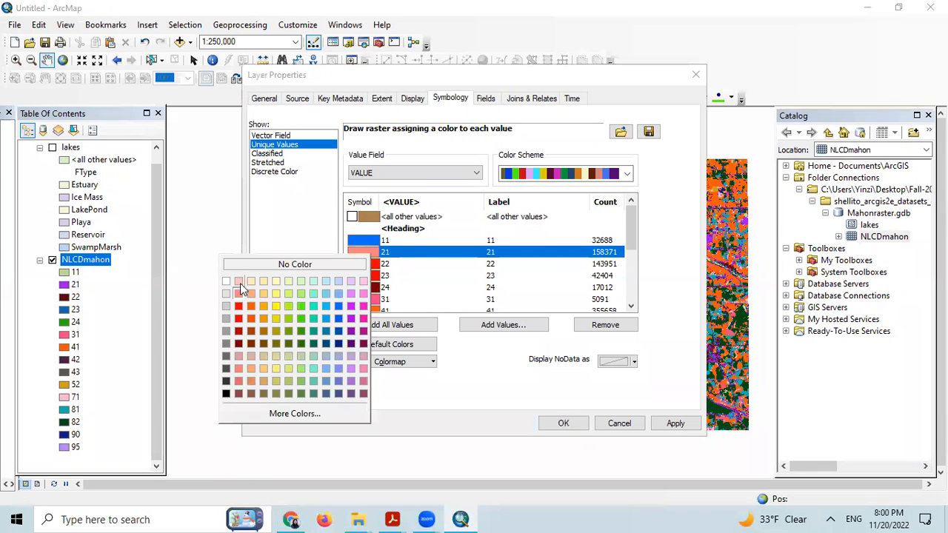
{"action": "left_click", "coordinate": [240, 283]}
{"action": "left_click", "coordinate": [367, 264]}
{"action": "left_click", "coordinate": [366, 263]}
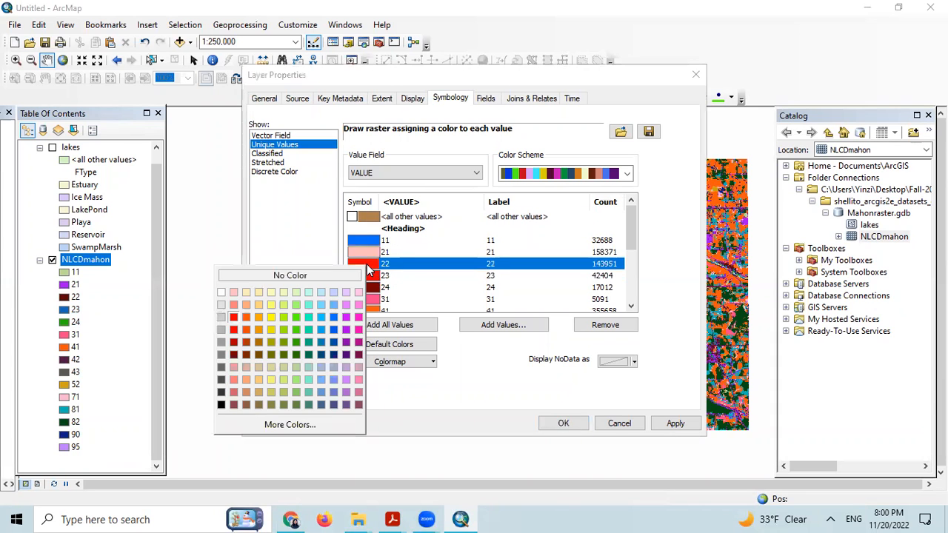
{"action": "left_click", "coordinate": [235, 305]}
Set the symbol color of value 23 to bright red and of value 24 to dark red.
{"action": "left_click", "coordinate": [356, 275]}
{"action": "left_click", "coordinate": [356, 275]}
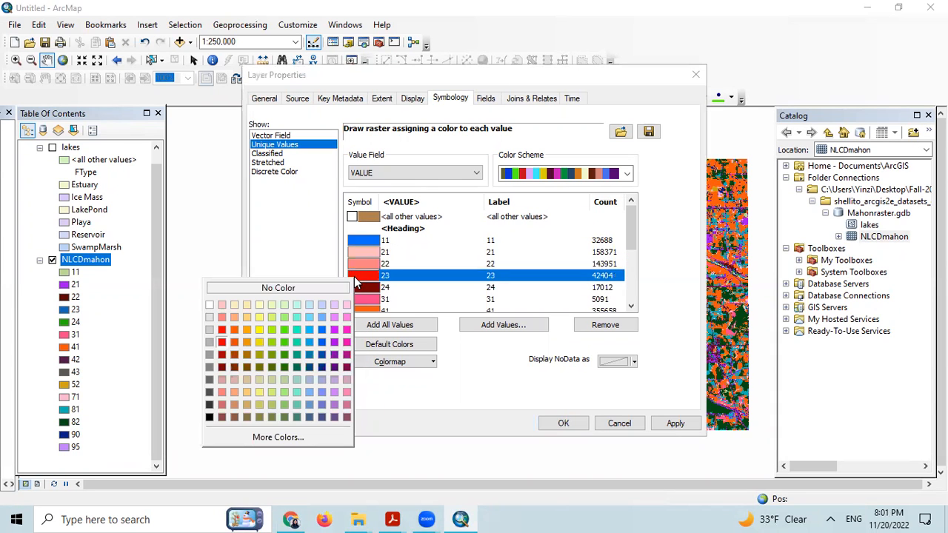
{"action": "left_click", "coordinate": [222, 329]}
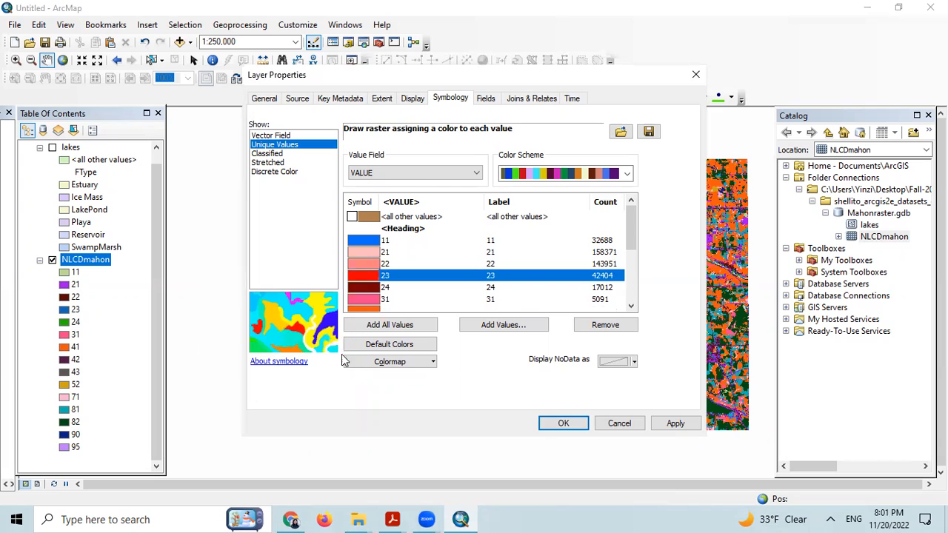
{"action": "left_click", "coordinate": [370, 290]}
{"action": "left_click", "coordinate": [371, 290]}
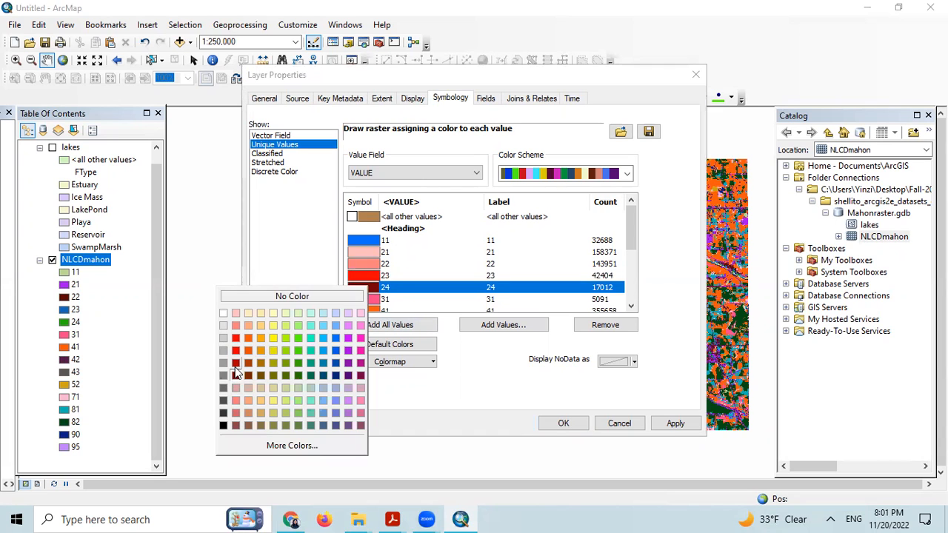
{"action": "left_click", "coordinate": [239, 372]}
Look up value 31 on the classification slide and set its symbol color to brown for Barren Land.
{"action": "scroll", "coordinate": [374, 300], "scroll_direction": "down", "scroll_amount": 1}
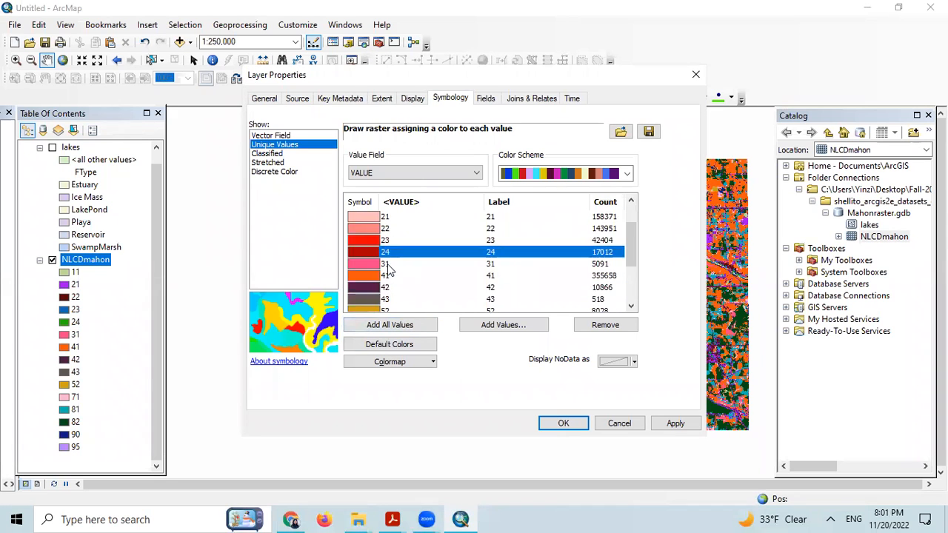
{"action": "left_click", "coordinate": [290, 520]}
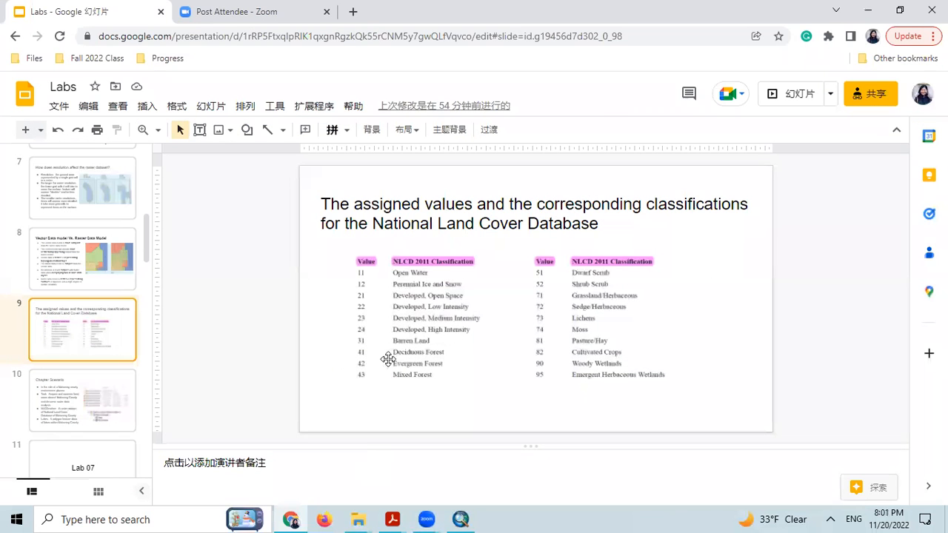
{"action": "left_click", "coordinate": [836, 9]}
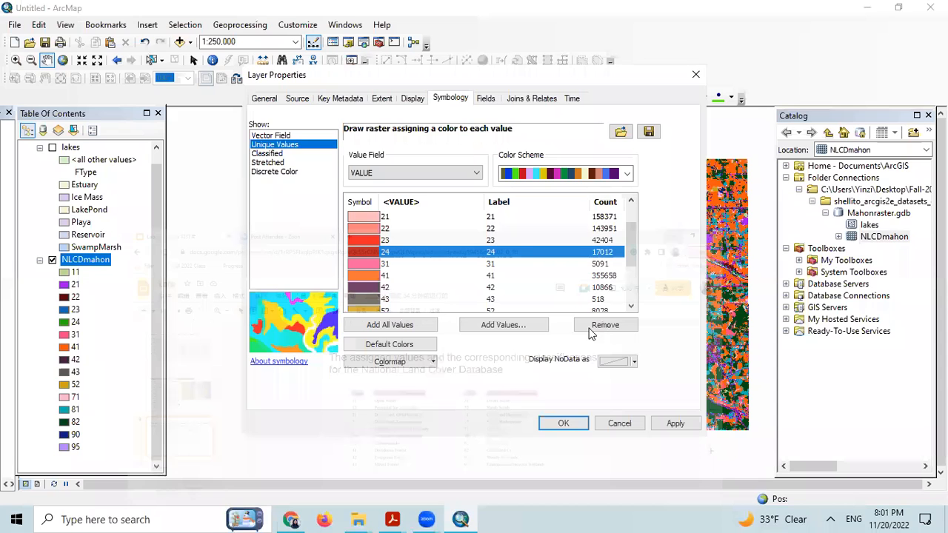
{"action": "left_click", "coordinate": [371, 266]}
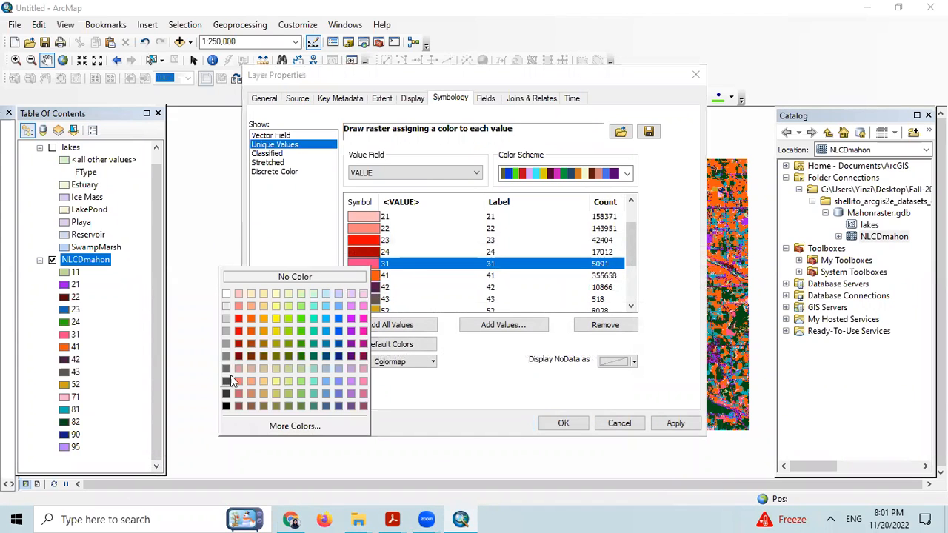
{"action": "left_click", "coordinate": [263, 353]}
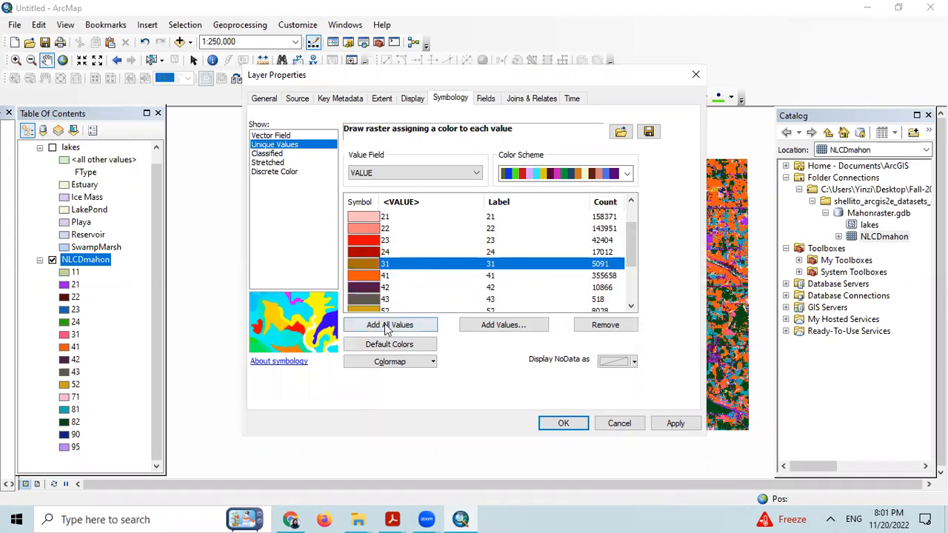
Consult the slide for the forest classes and set values 41, 42 and 43 to light, bright and dark green.
{"action": "left_click", "coordinate": [297, 518]}
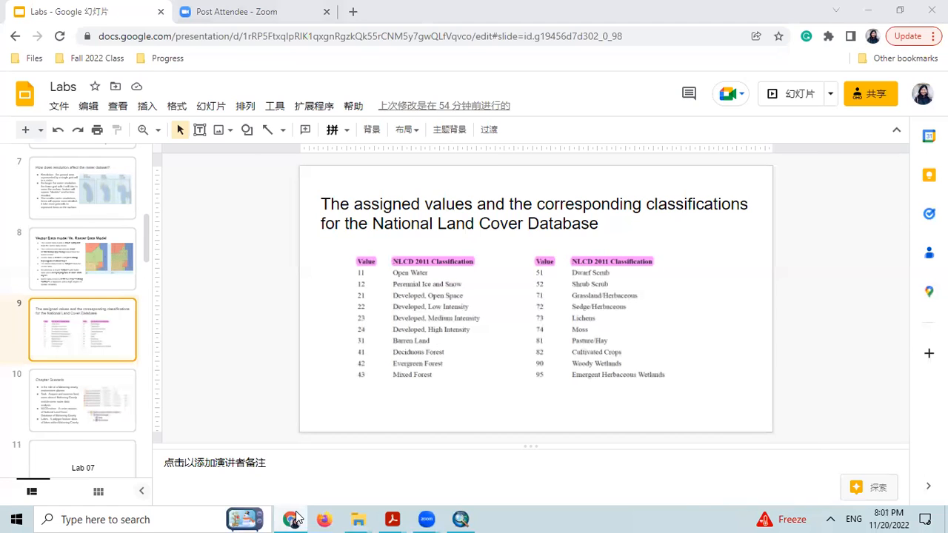
{"action": "left_click", "coordinate": [296, 518]}
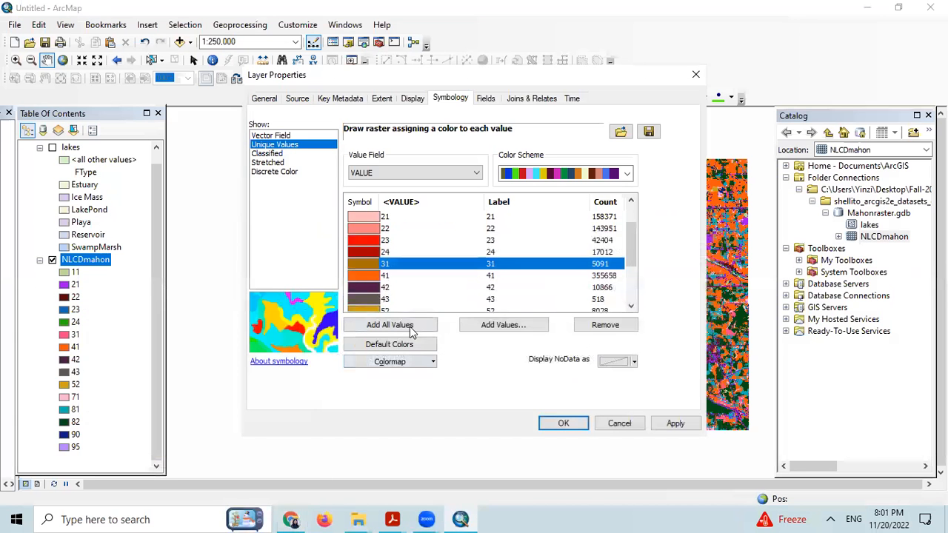
{"action": "left_click", "coordinate": [364, 277]}
{"action": "left_click", "coordinate": [364, 278]}
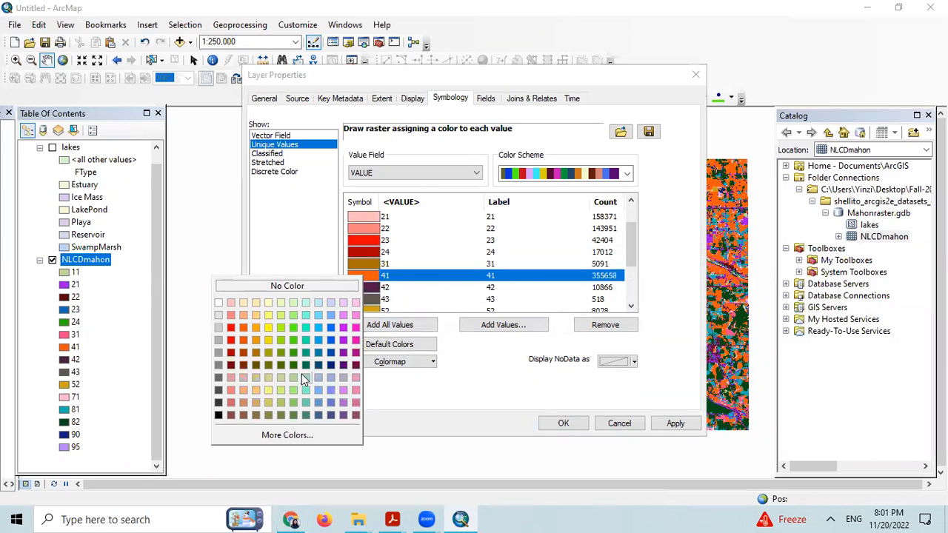
{"action": "left_click", "coordinate": [294, 320]}
{"action": "left_click", "coordinate": [363, 287]}
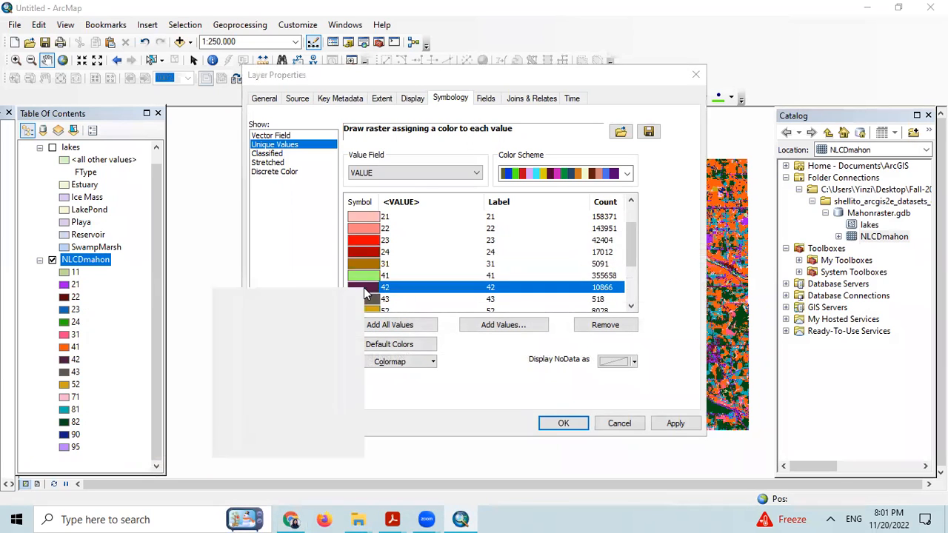
{"action": "left_click", "coordinate": [295, 348]}
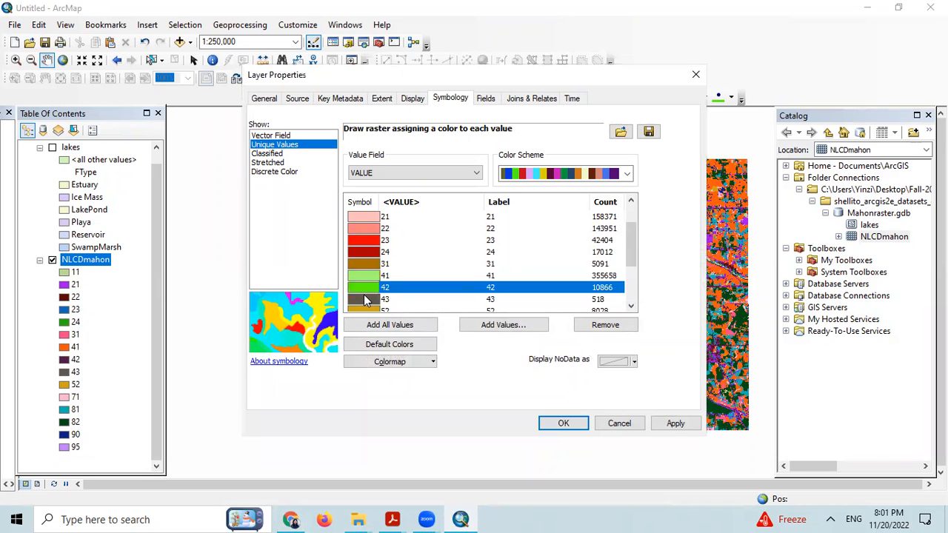
{"action": "left_click", "coordinate": [366, 299]}
{"action": "left_click", "coordinate": [286, 373]}
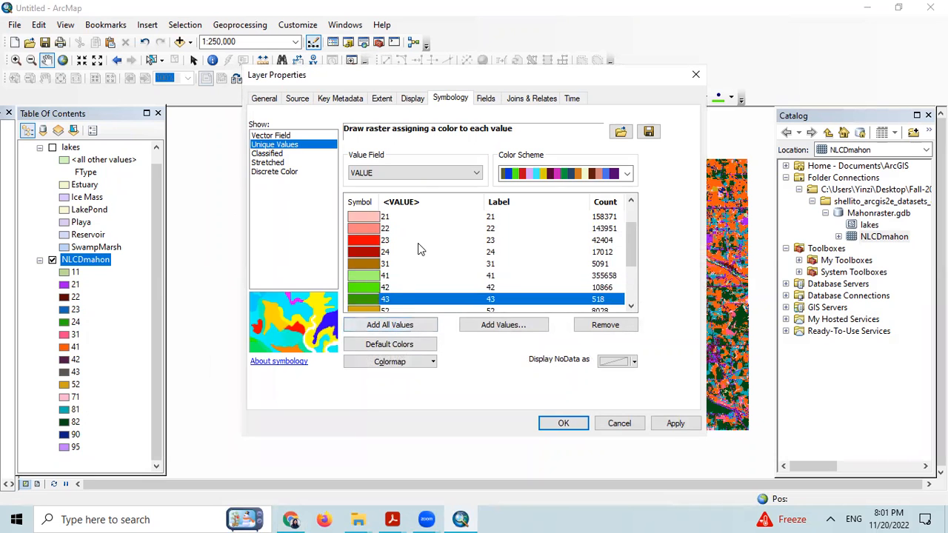
Set the symbol color of value 52 to orange and look up value 71 on the land cover classification slide.
{"action": "scroll", "coordinate": [418, 243], "scroll_direction": "down", "scroll_amount": 1}
{"action": "left_click", "coordinate": [292, 519]}
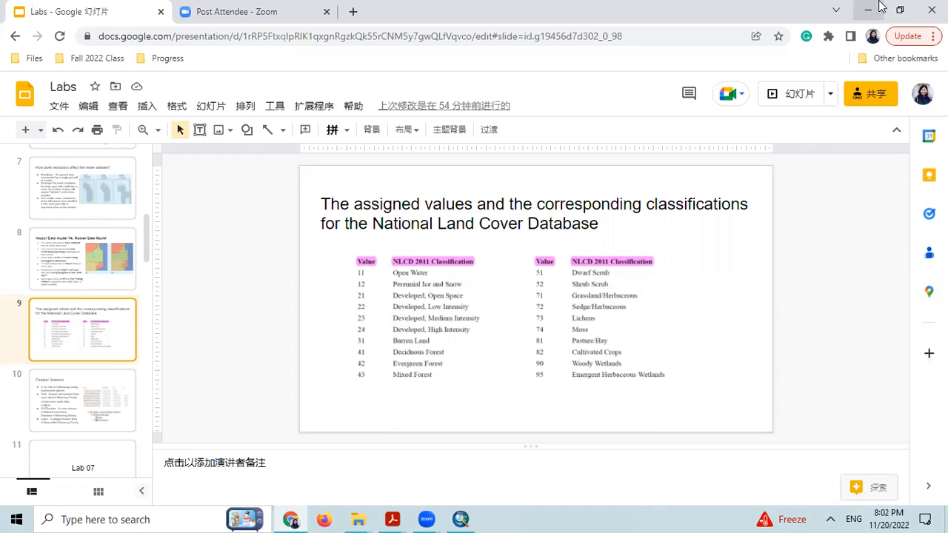
{"action": "key", "text": "alt+Tab"}
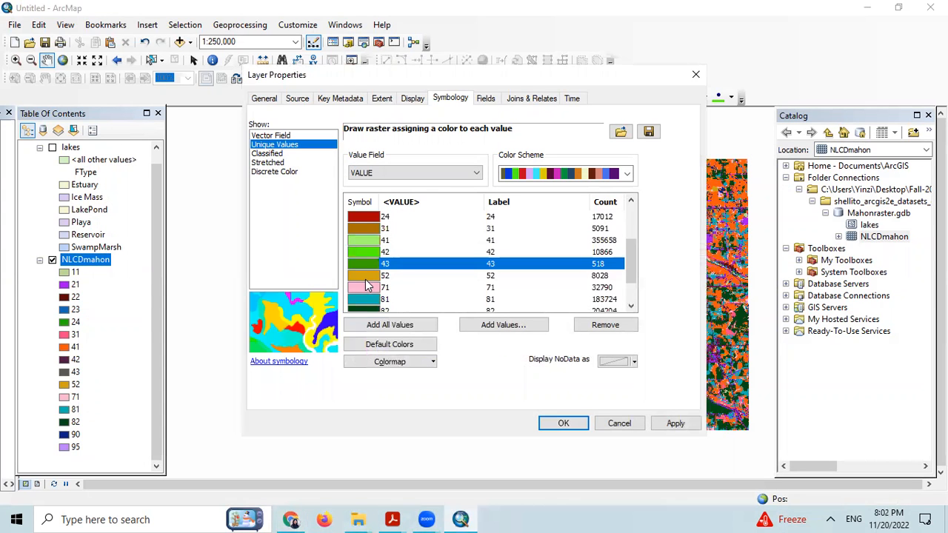
{"action": "left_click", "coordinate": [368, 278]}
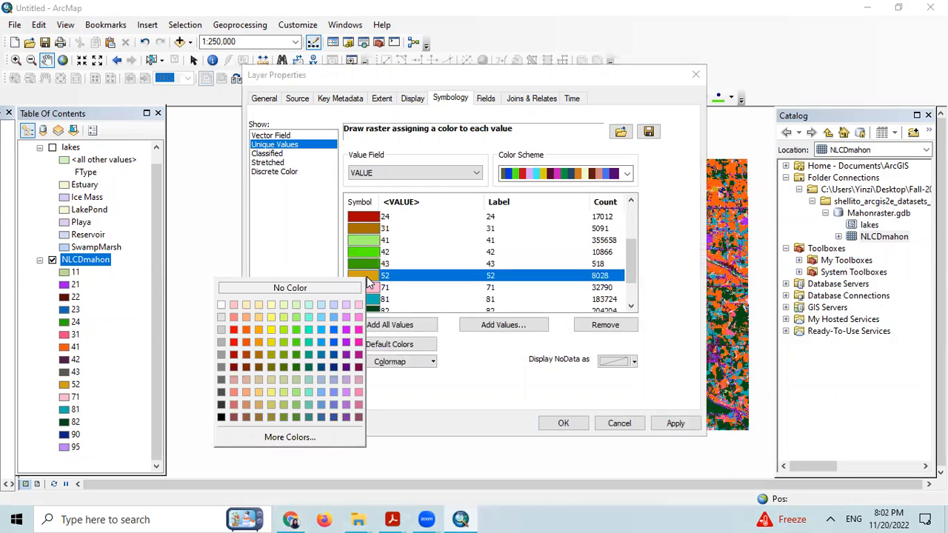
{"action": "left_click", "coordinate": [261, 336]}
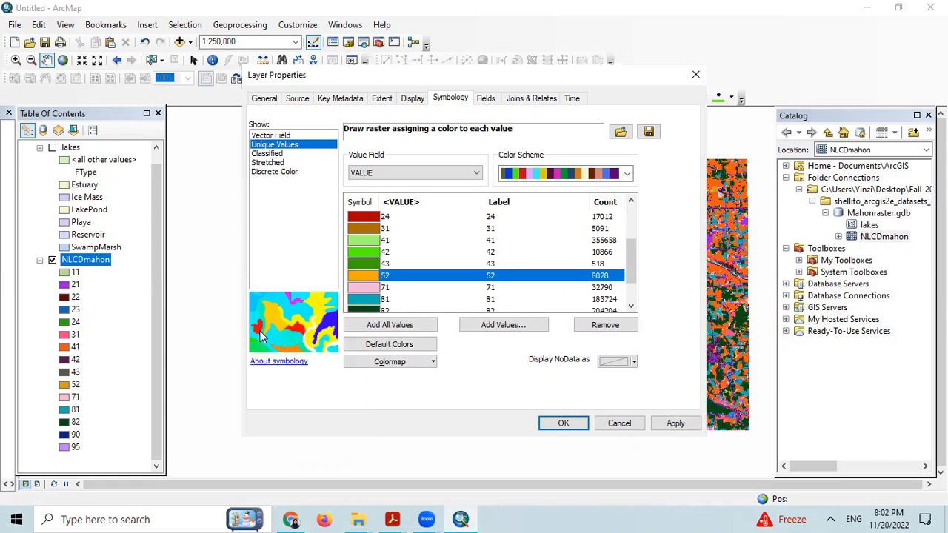
{"action": "left_click", "coordinate": [372, 289]}
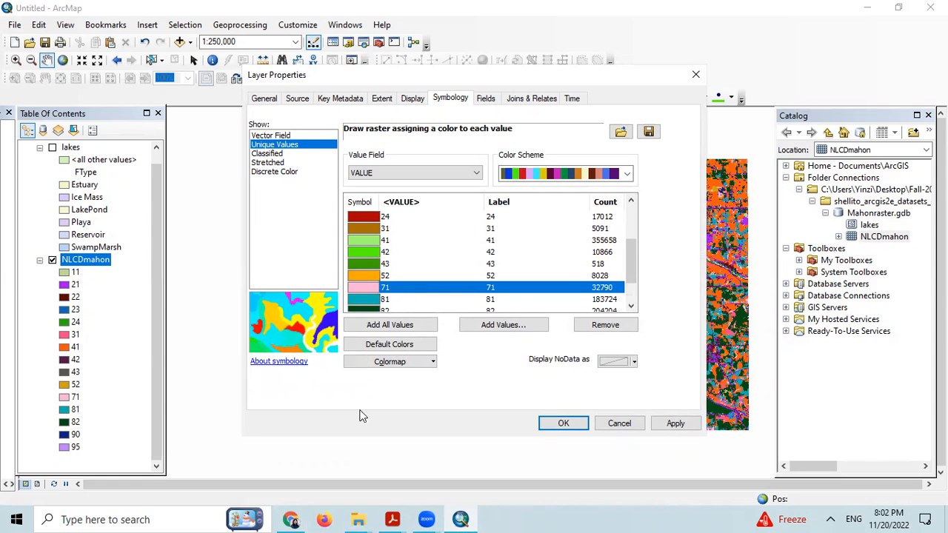
{"action": "left_click", "coordinate": [291, 520]}
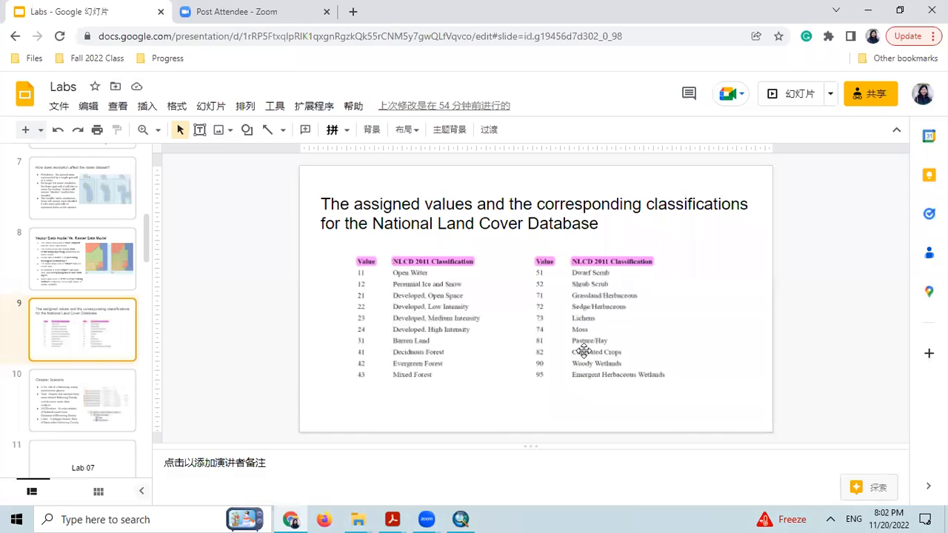
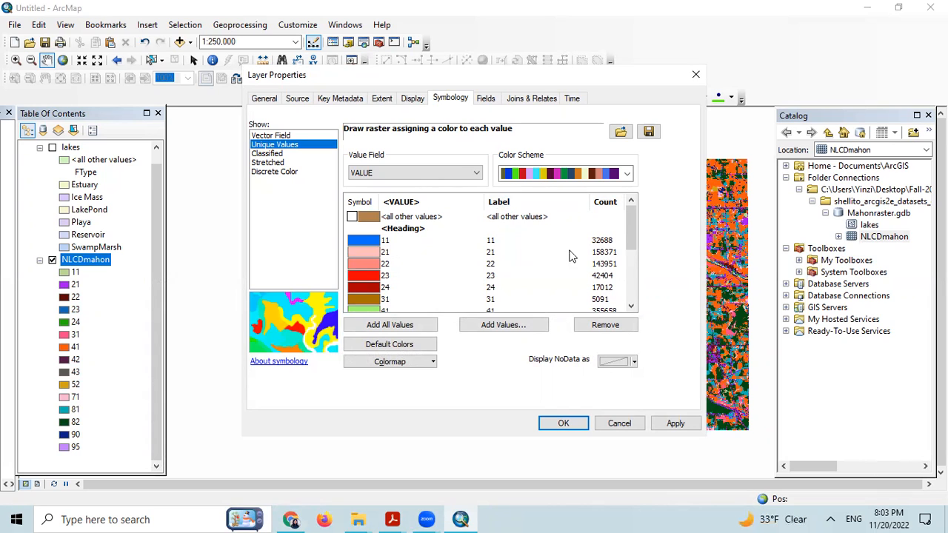
Consult the classification slide and change the label of value 11 to "Open Water".
{"action": "mouse_move", "coordinate": [392, 519]}
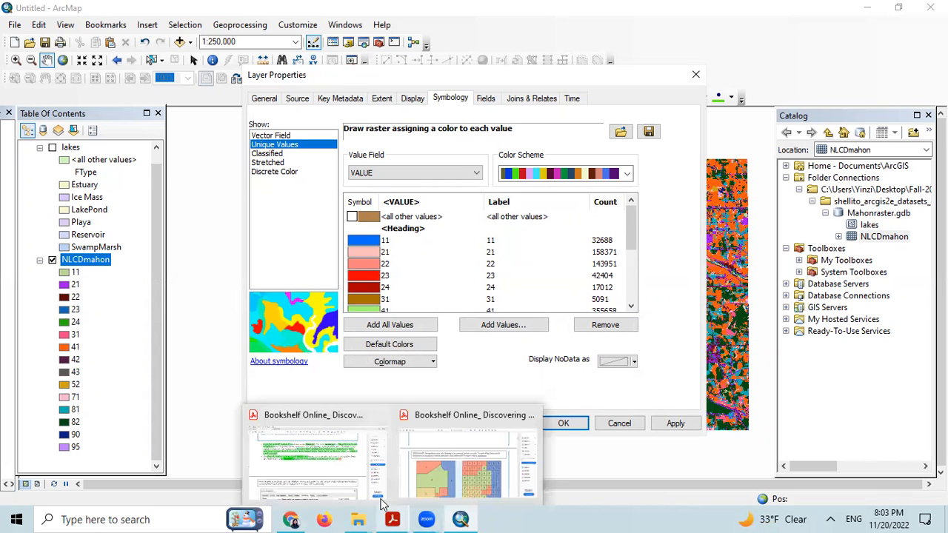
{"action": "left_click", "coordinate": [293, 519]}
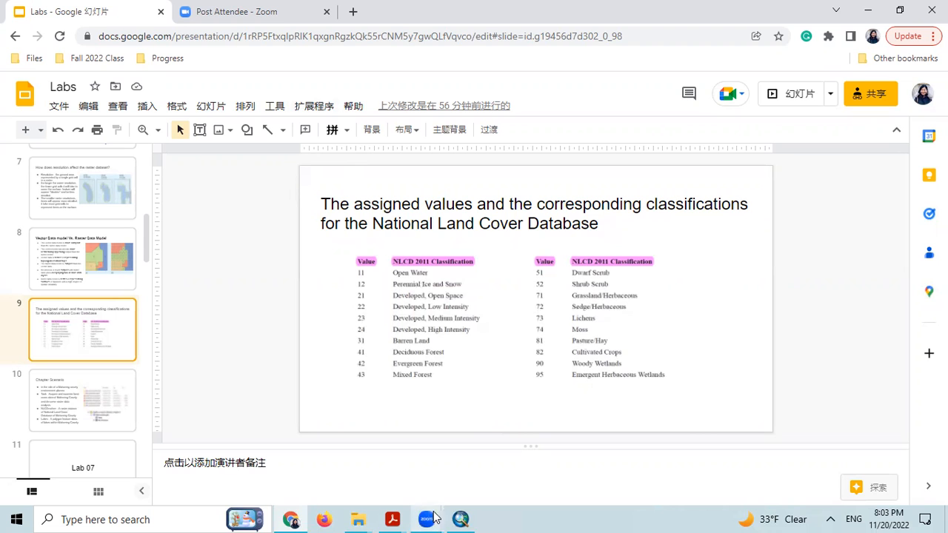
{"action": "left_click_drag", "start_coordinate": [118, 15], "coordinate": [119, 0]}
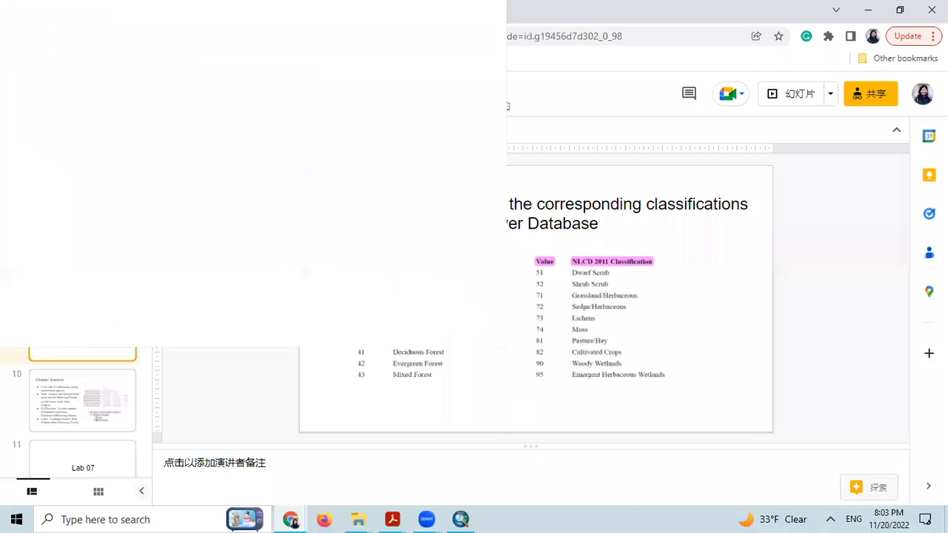
{"action": "left_click", "coordinate": [868, 10]}
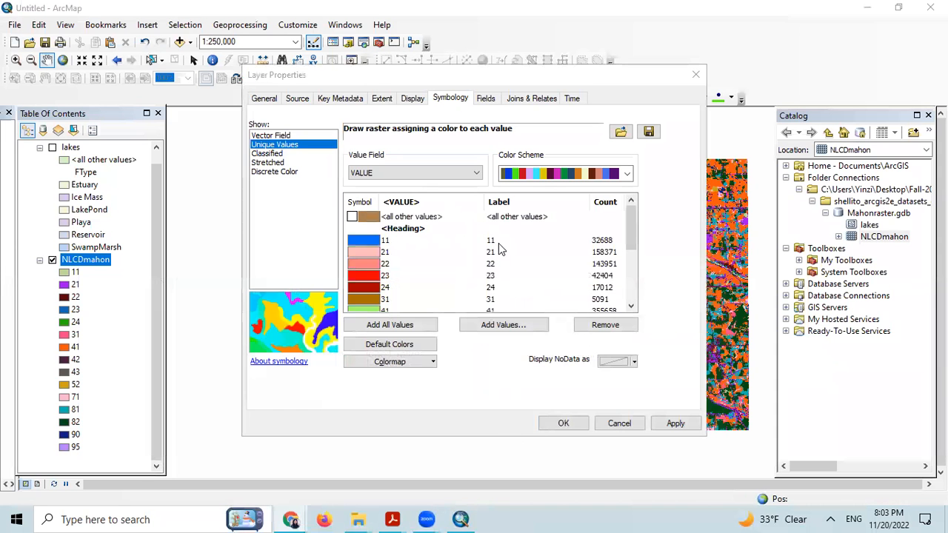
{"action": "left_click", "coordinate": [499, 245]}
{"action": "key", "text": "BackSpace"}
{"action": "key", "text": "BackSpace"}
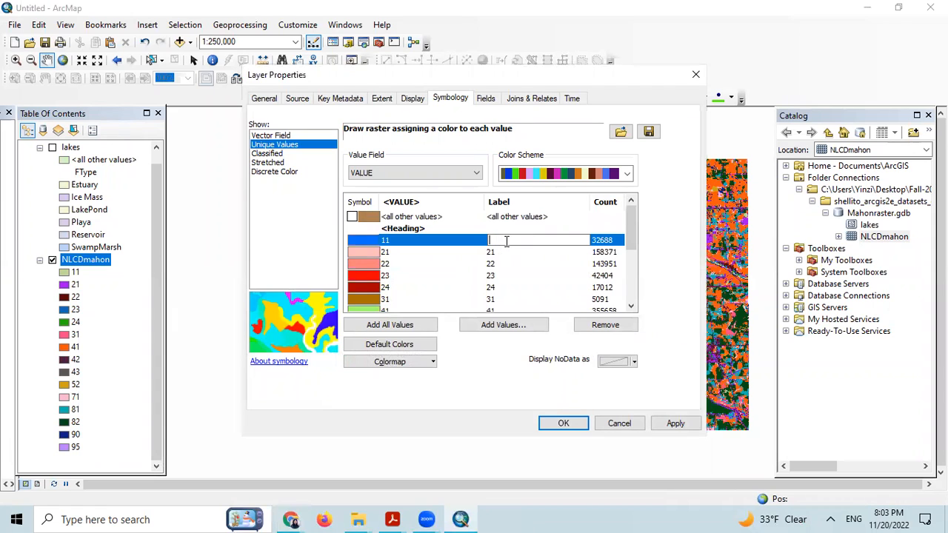
{"action": "type", "text": "Open Water"}
Change the label of value 21 to "Developed, Open Space" and of value 22 to "Developed, Low Intensity".
{"action": "left_click", "coordinate": [529, 252]}
{"action": "key", "text": "BackSpace"}
{"action": "key", "text": "BackSpace"}
{"action": "type", "text": "Developed"}
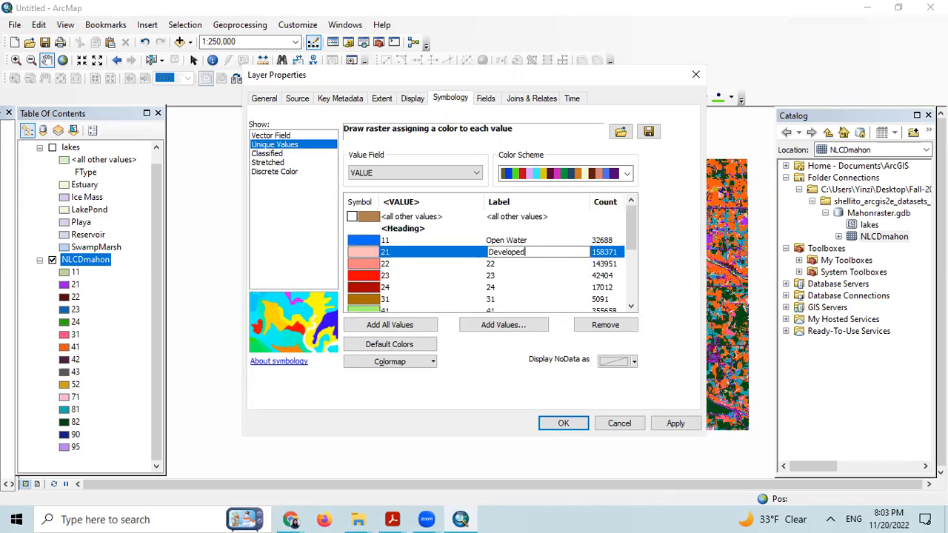
{"action": "type", "text": ", Open Space"}
{"action": "left_click", "coordinate": [562, 262]}
{"action": "key", "text": "BackSpace"}
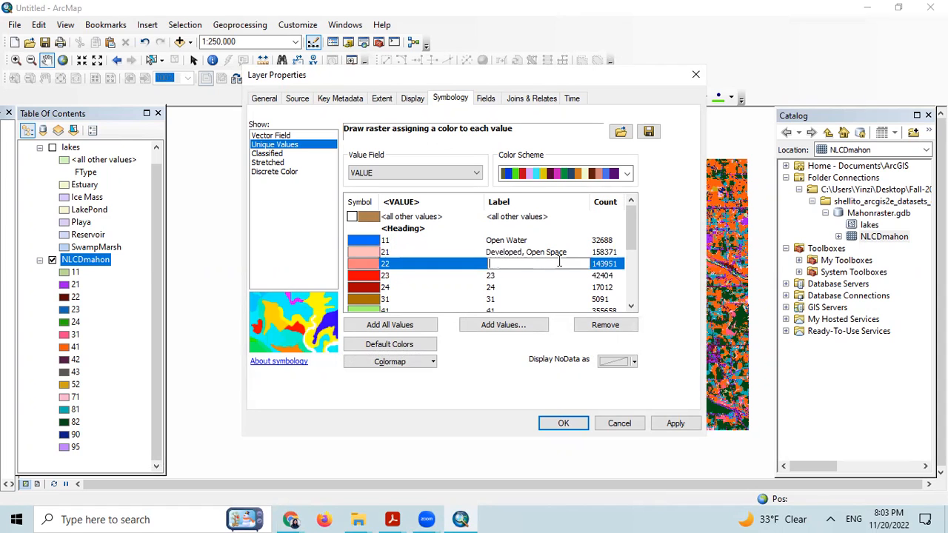
{"action": "type", "text": "Developed, Low Intensity"}
Change the label of value 23 to "Developed, Medium Intensity".
{"action": "left_click", "coordinate": [529, 278]}
{"action": "key", "text": "BackSpace"}
{"action": "key", "text": "BackSpace"}
{"action": "type", "text": "Develope"}
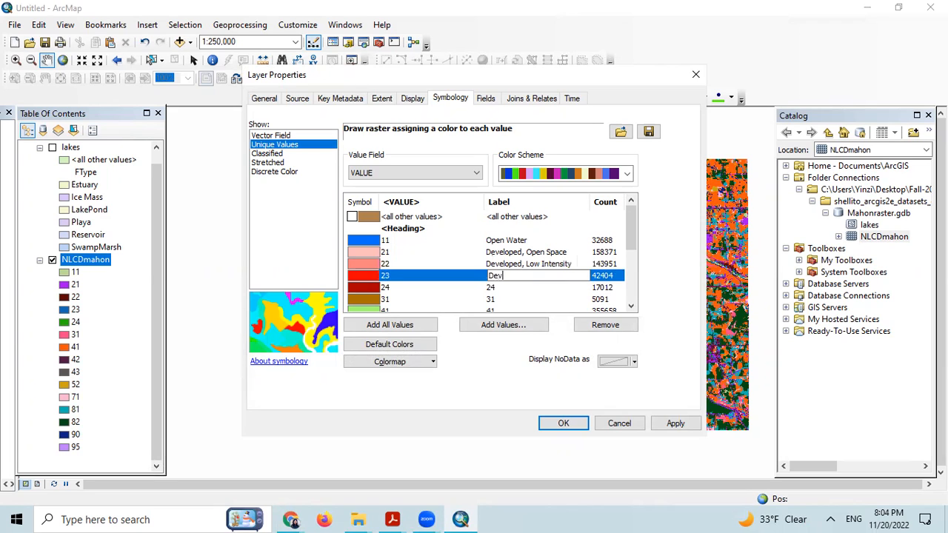
{"action": "type", "text": "d, Medium Intensity"}
Change the label of value 24 to "Developed, High Intensity".
{"action": "left_click", "coordinate": [550, 291]}
{"action": "left_click", "coordinate": [550, 290]}
{"action": "key", "text": "BackSpace"}
{"action": "key", "text": "BackSpace"}
{"action": "type", "text": "Develope"}
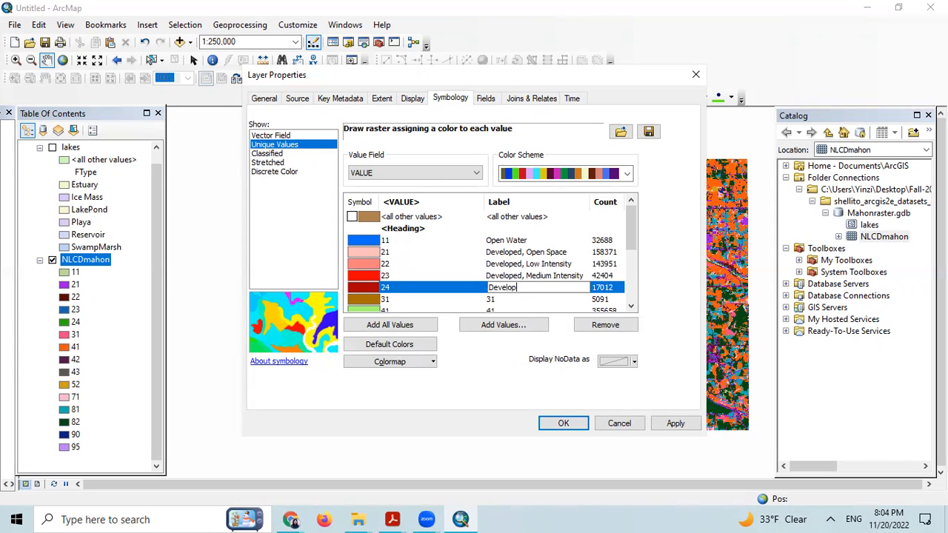
{"action": "type", "text": "d, High Intensity"}
Change the label of value 31 to "Barren Land".
{"action": "scroll", "coordinate": [593, 293], "scroll_direction": "down", "scroll_amount": 1}
{"action": "left_click", "coordinate": [533, 265]}
{"action": "key", "text": "BackSpace"}
{"action": "key", "text": "BackSpace"}
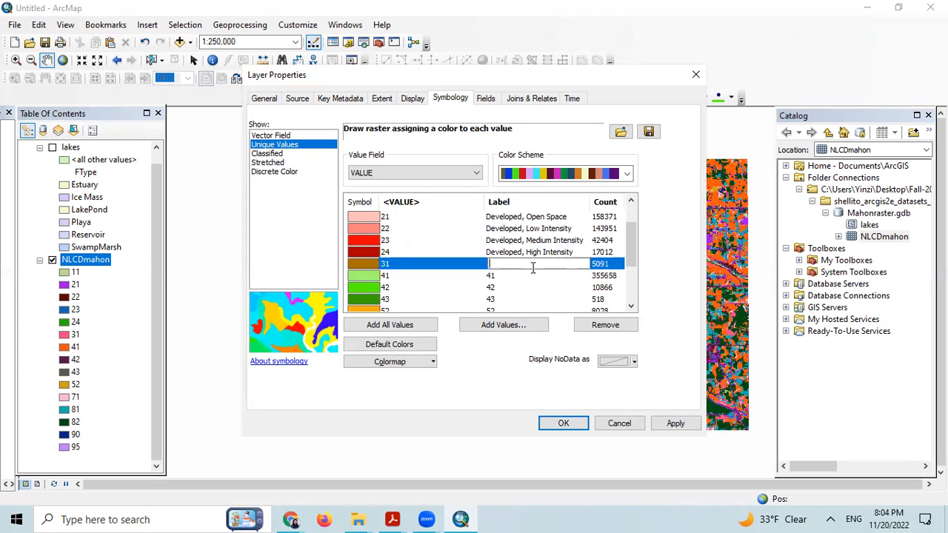
{"action": "type", "text": "Barren Land"}
Change the label of value 41 to "Deciduous Forest" and of value 42 to "Evergreen Forest".
{"action": "left_click", "coordinate": [527, 277]}
{"action": "left_click", "coordinate": [527, 278]}
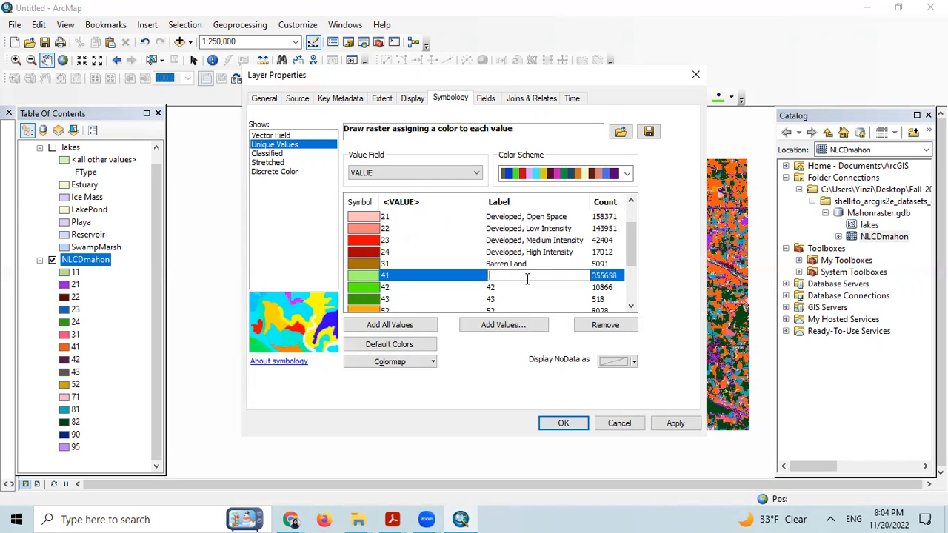
{"action": "type", "text": "Deciduous Forest"}
{"action": "left_click", "coordinate": [536, 290]}
{"action": "key", "text": "BackSpace"}
{"action": "key", "text": "BackSpace"}
{"action": "type", "text": "Evergreen Forest"}
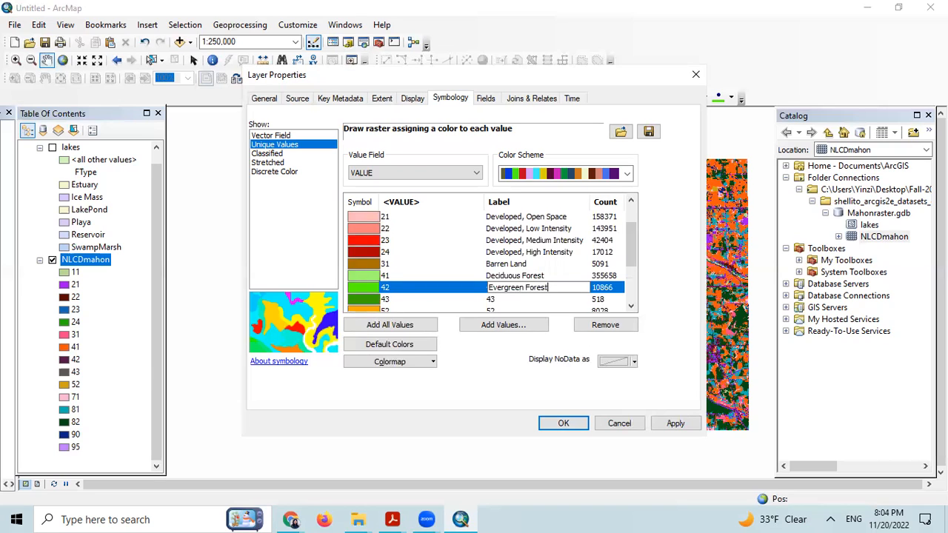
Change the label of value 43 to "Mixed Forest".
{"action": "left_click", "coordinate": [529, 299]}
{"action": "key", "text": "BackSpace"}
{"action": "key", "text": "BackSpace"}
{"action": "type", "text": "Mixe"}
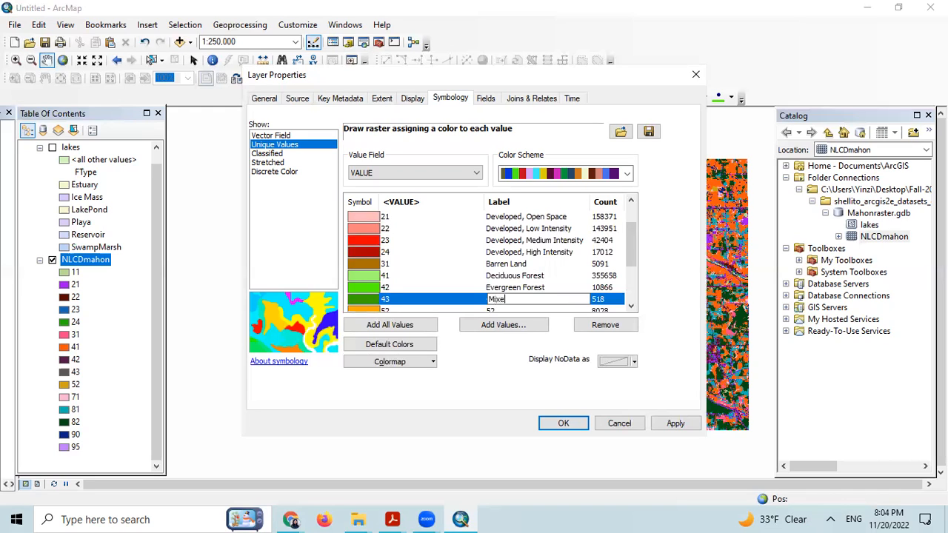
{"action": "type", "text": "D"}
{"action": "key", "text": "BackSpace"}
{"action": "type", "text": "d Forest"}
Change the label of value 52 to "Shrub Scrub" and of value 71 to "GrassLand/Herbaceous".
{"action": "scroll", "coordinate": [546, 296], "scroll_direction": "down", "scroll_amount": 1}
{"action": "left_click", "coordinate": [532, 277]}
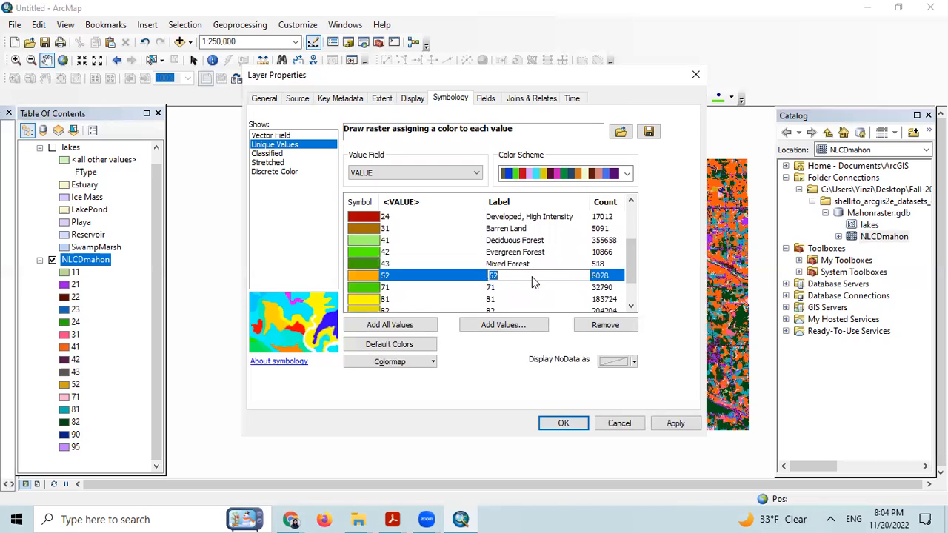
{"action": "key", "text": "BackSpace"}
{"action": "type", "text": "Shrub Scrub"}
{"action": "left_click", "coordinate": [527, 288]}
{"action": "key", "text": "BackSpace"}
{"action": "type", "text": "Grass"}
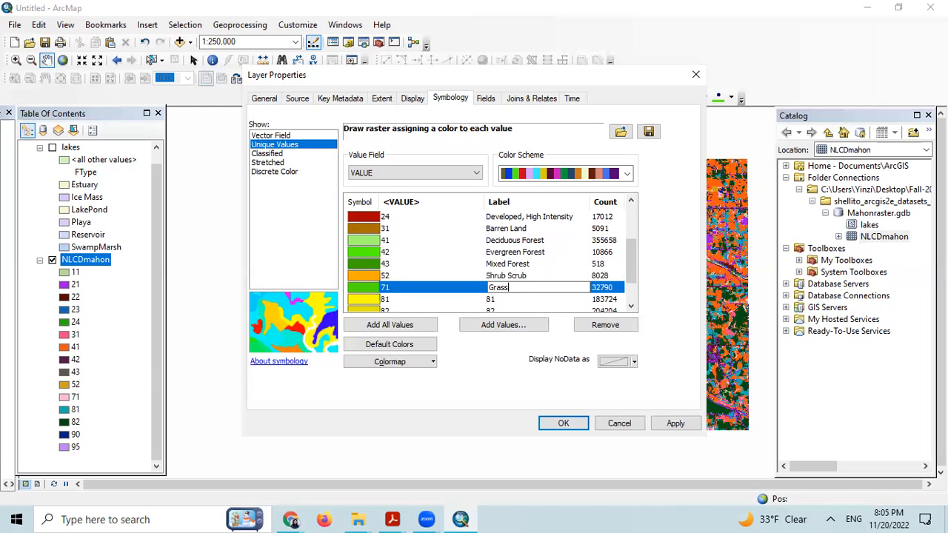
{"action": "type", "text": "Land/Herbaceous"}
Change the label of value 81 to "Pasture/Hay".
{"action": "scroll", "coordinate": [521, 276], "scroll_direction": "down", "scroll_amount": 1}
{"action": "left_click", "coordinate": [537, 264]}
{"action": "key", "text": "BackSpace"}
{"action": "key", "text": "BackSpace"}
{"action": "type", "text": "Pasture/Hay"}
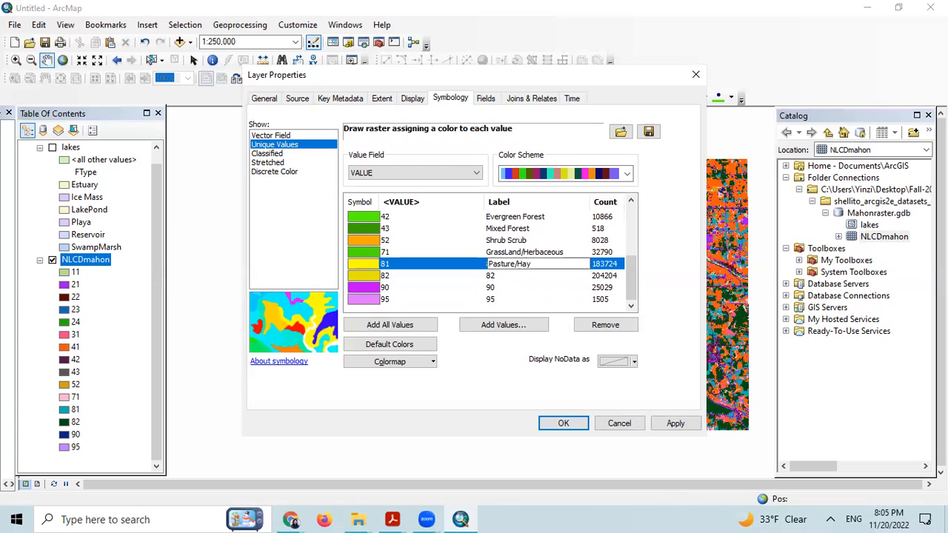
Change the label of value 82 to "Culativated Crops".
{"action": "double_click", "coordinate": [550, 276]}
{"action": "key", "text": "BackSpace"}
{"action": "key", "text": "BackSpace"}
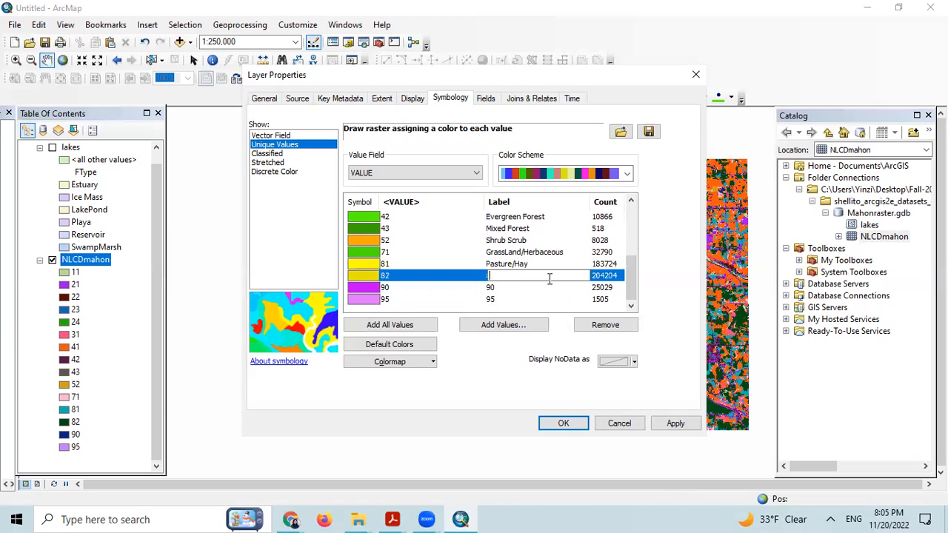
{"action": "type", "text": "Clutv"}
{"action": "key", "text": "BackSpace"}
{"action": "key", "text": "BackSpace"}
{"action": "key", "text": "BackSpace"}
{"action": "key", "text": "BackSpace"}
{"action": "type", "text": "ulativated Crops"}
Change the label of value 90 to "Woody Wetlands" and of value 95 to "Eemergent Herbaceous Wetlands".
{"action": "left_click", "coordinate": [543, 290]}
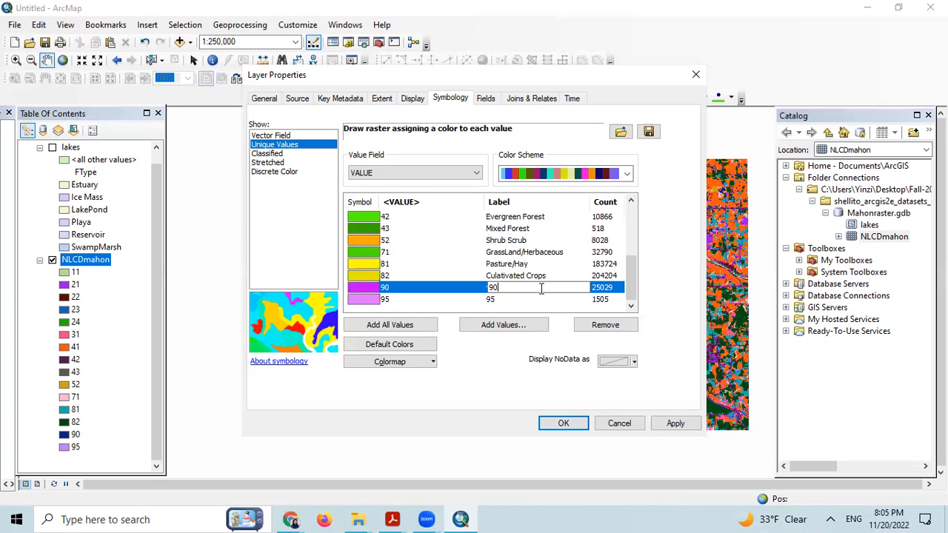
{"action": "key", "text": "BackSpace"}
{"action": "key", "text": "BackSpace"}
{"action": "type", "text": "Woody Wetlands"}
{"action": "left_click", "coordinate": [523, 299]}
{"action": "left_click", "coordinate": [523, 299]}
{"action": "key", "text": "BackSpace"}
{"action": "type", "text": "Eemergent Herbaceous Wetlands"}
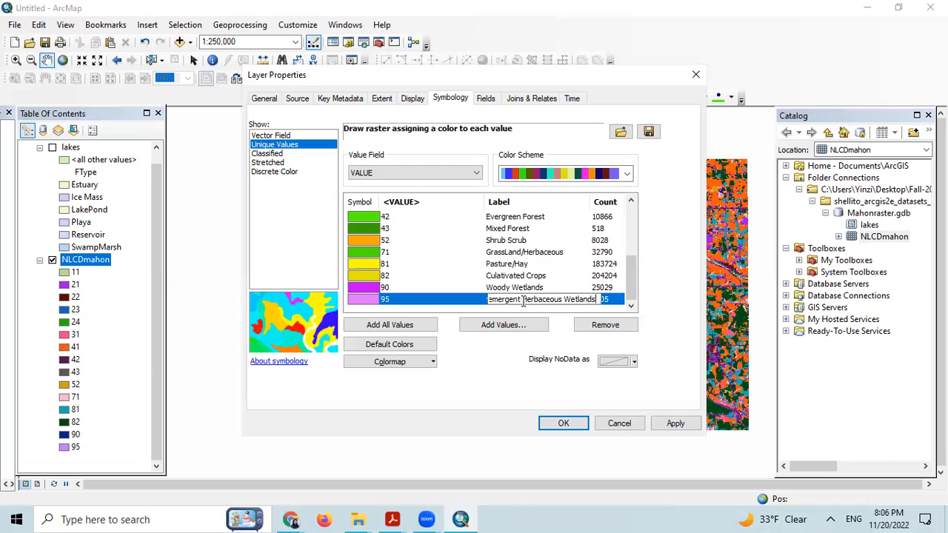
Apply the new NLCDmahon symbology, close the layer properties and widen the table of contents so the class labels can be read.
{"action": "left_click", "coordinate": [672, 428]}
{"action": "left_click", "coordinate": [673, 426]}
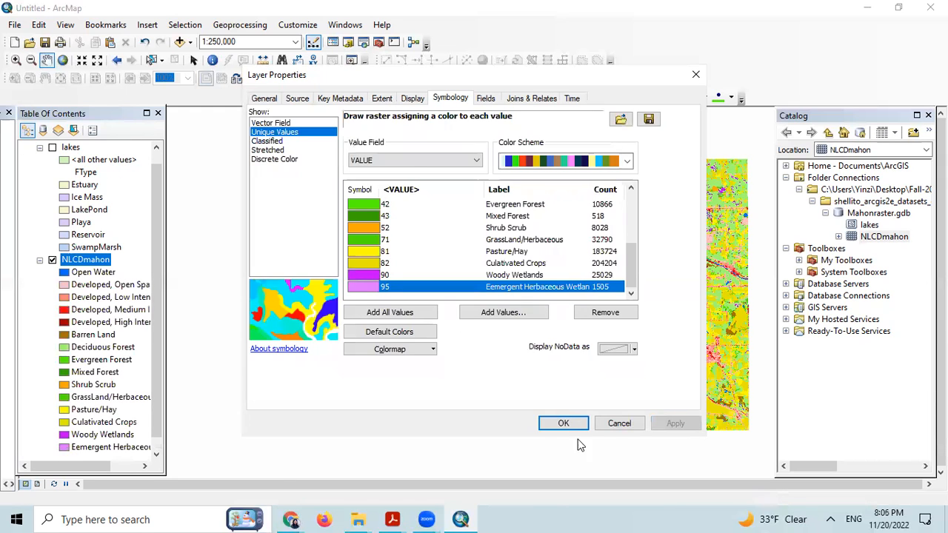
{"action": "left_click", "coordinate": [564, 425]}
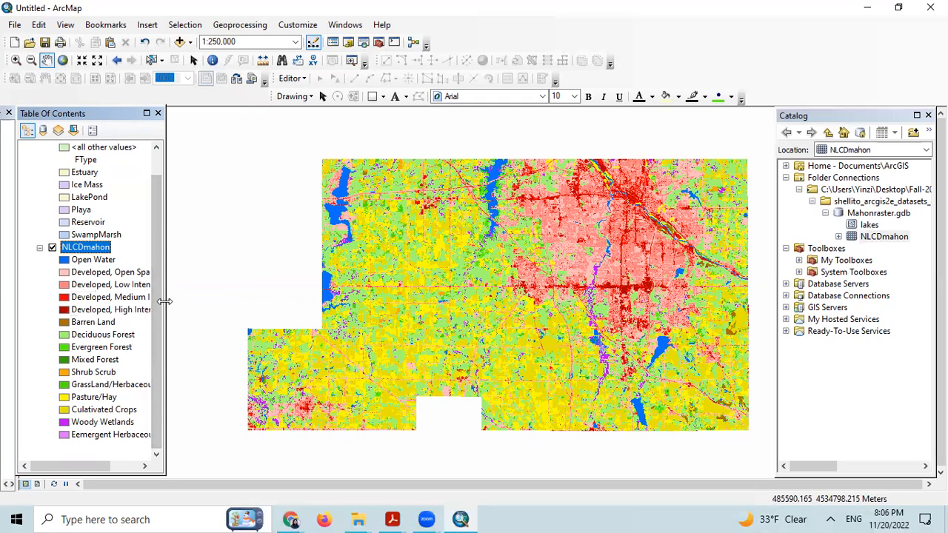
{"action": "left_click_drag", "start_coordinate": [164, 302], "coordinate": [185, 301]}
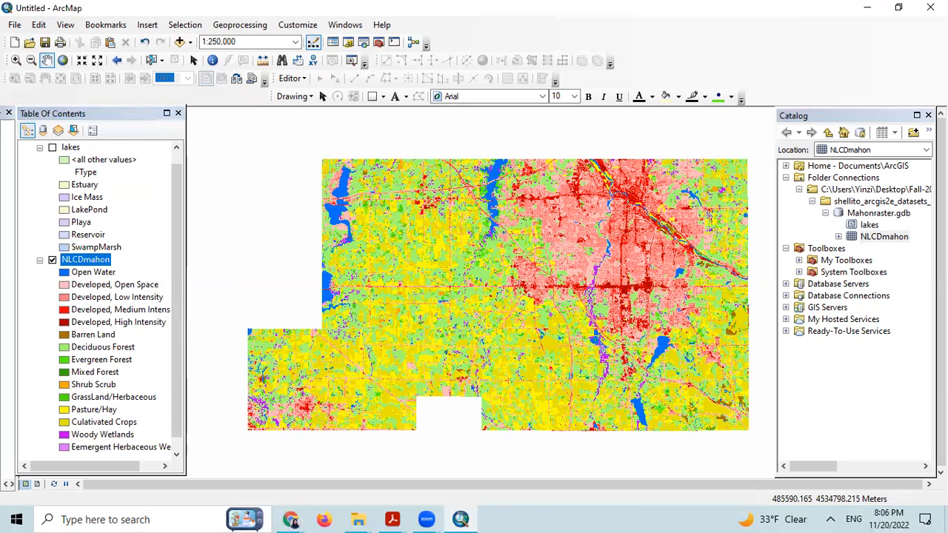
Consult the lesson slides, view the NLCDmahon attribute table and close it, repositioning the table of contents.
{"action": "left_click", "coordinate": [392, 519]}
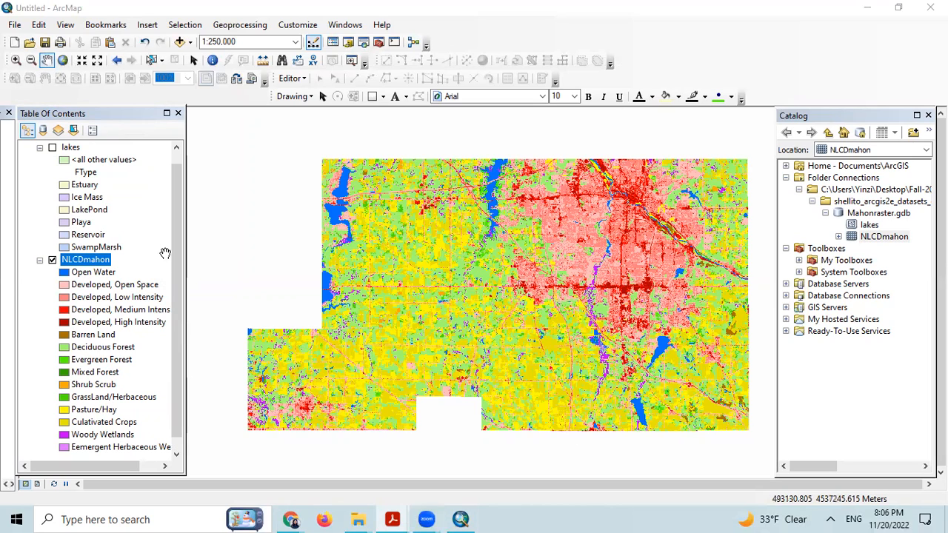
{"action": "right_click", "coordinate": [93, 265]}
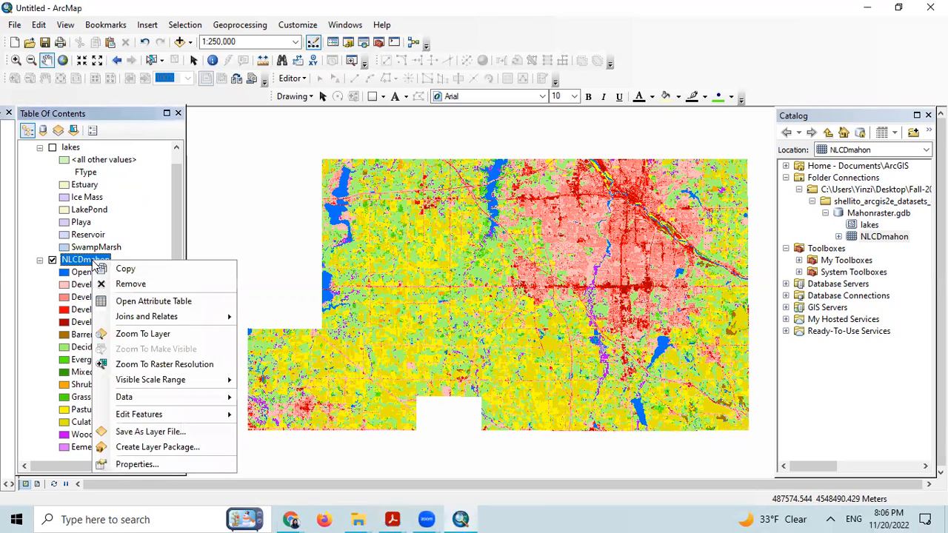
{"action": "left_click", "coordinate": [150, 304]}
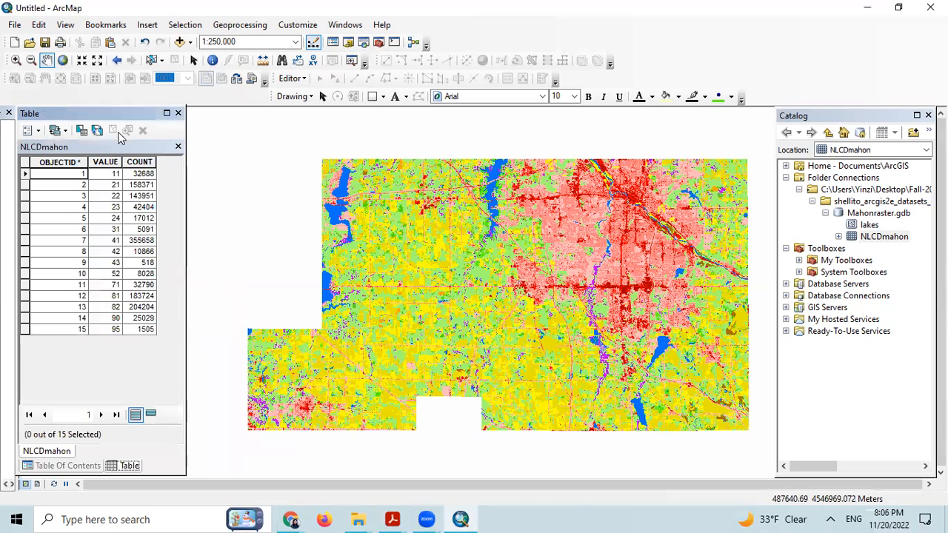
{"action": "left_click_drag", "start_coordinate": [123, 114], "coordinate": [171, 119]}
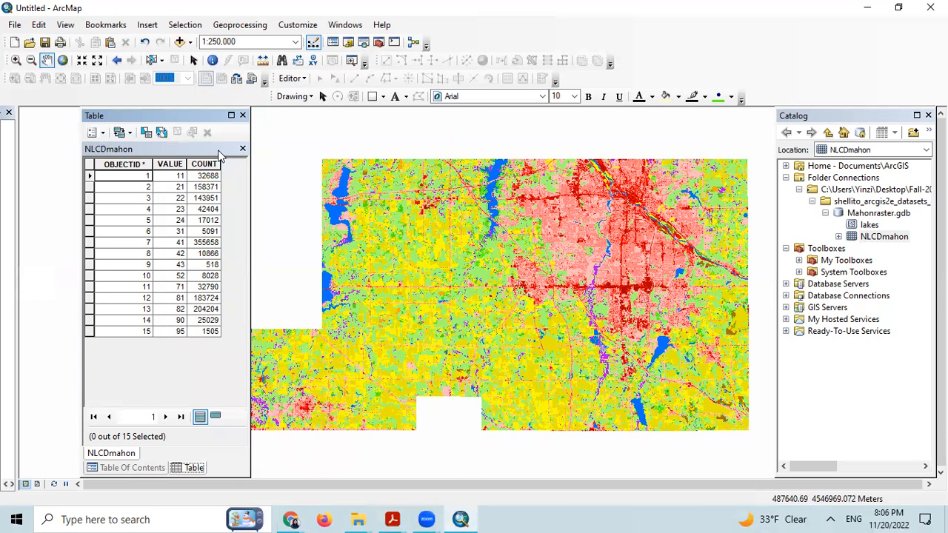
{"action": "left_click", "coordinate": [243, 149]}
{"action": "left_click_drag", "start_coordinate": [176, 117], "coordinate": [107, 119]}
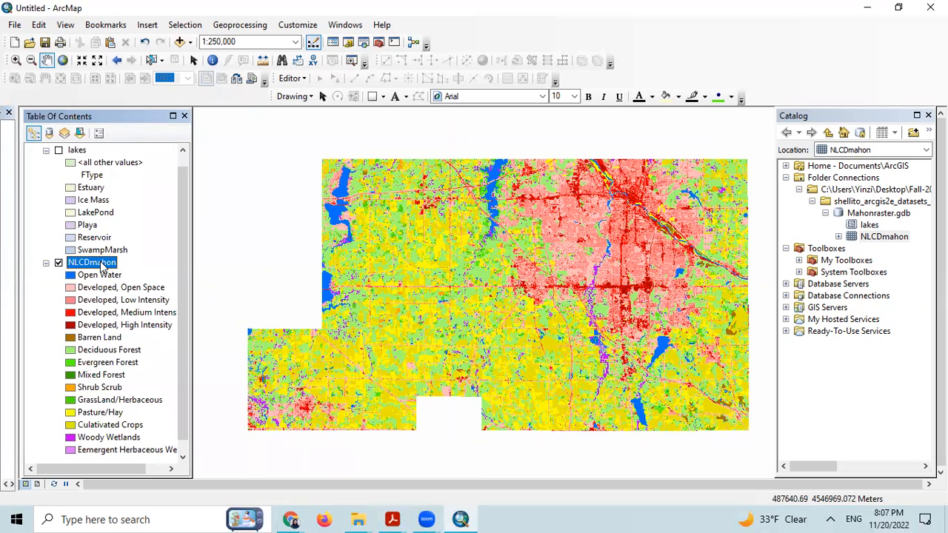
Reopen the NLCDmahon attribute table, examine its values and cell counts alongside the lesson slides, and close the table.
{"action": "right_click", "coordinate": [101, 264]}
{"action": "left_click", "coordinate": [157, 303]}
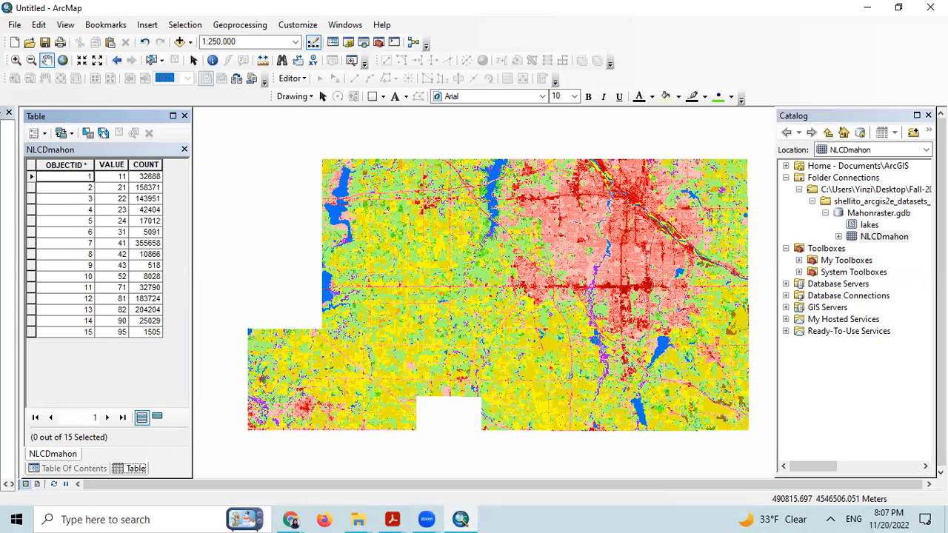
{"action": "left_click", "coordinate": [393, 519]}
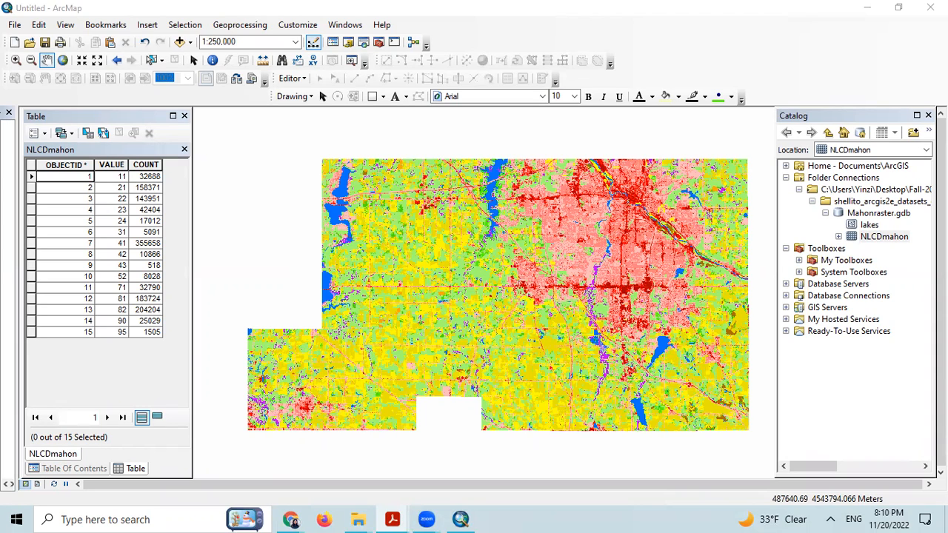
{"action": "left_click", "coordinate": [185, 151]}
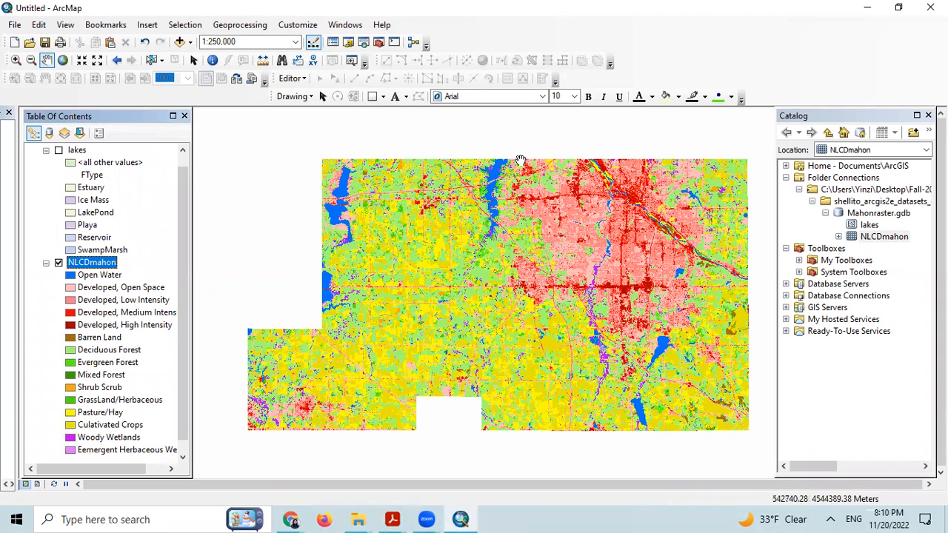
Widen the Catalog and expand the system toolboxes down to the Generalization toolset of Spatial Analyst Tools.
{"action": "left_click", "coordinate": [799, 272]}
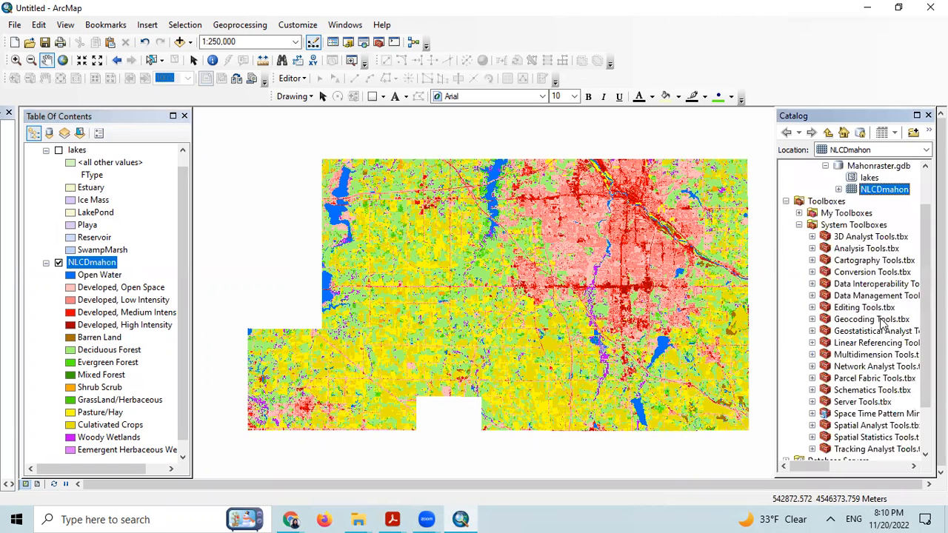
{"action": "scroll", "coordinate": [860, 348], "scroll_direction": "down", "scroll_amount": 3}
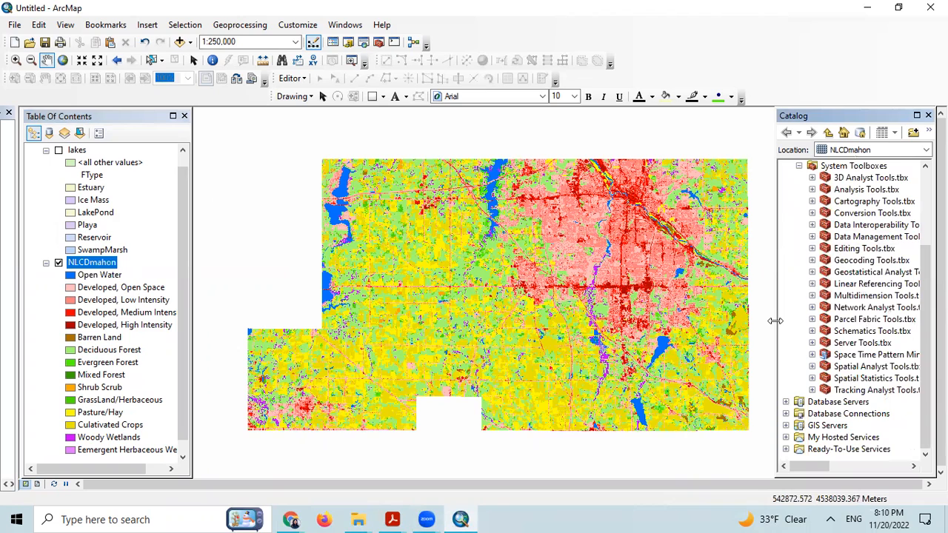
{"action": "left_click_drag", "start_coordinate": [774, 321], "coordinate": [697, 328]}
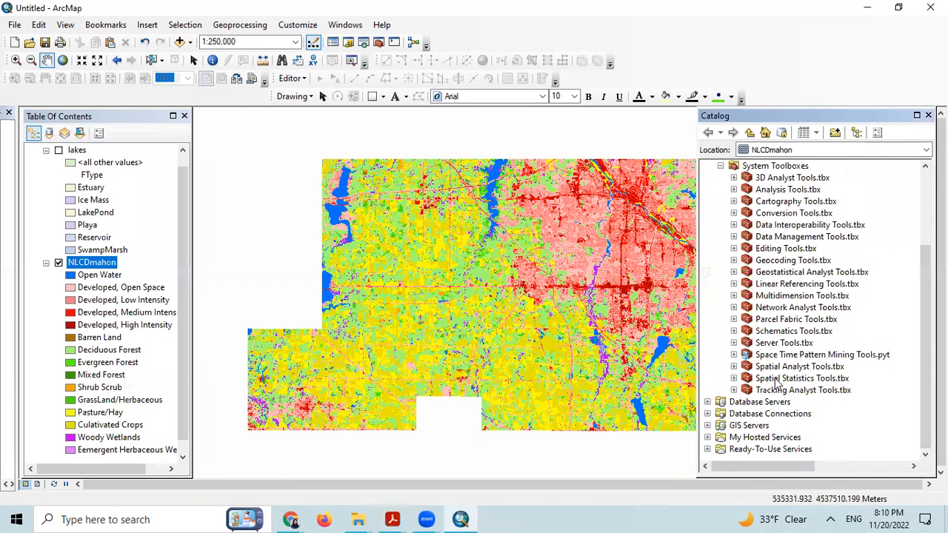
{"action": "scroll", "coordinate": [789, 376], "scroll_direction": "up", "scroll_amount": 1}
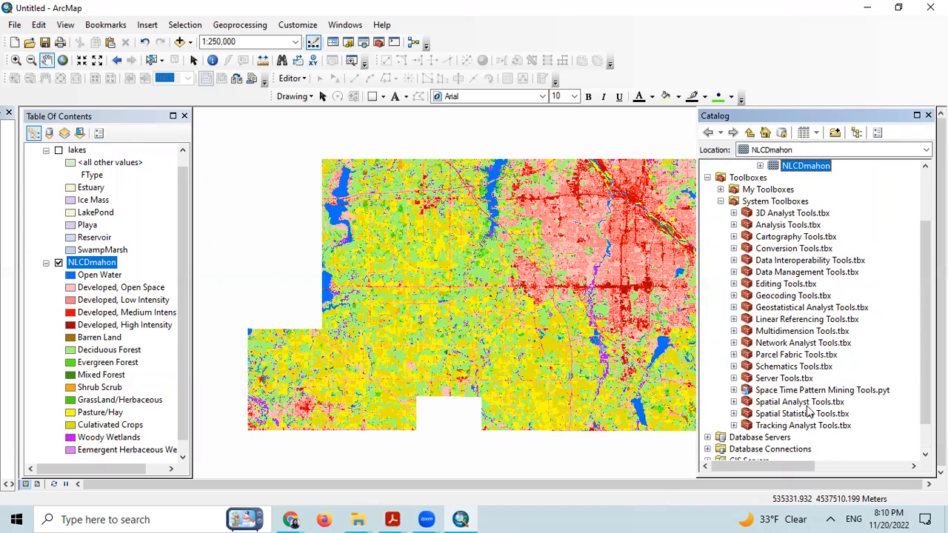
{"action": "left_click", "coordinate": [732, 401]}
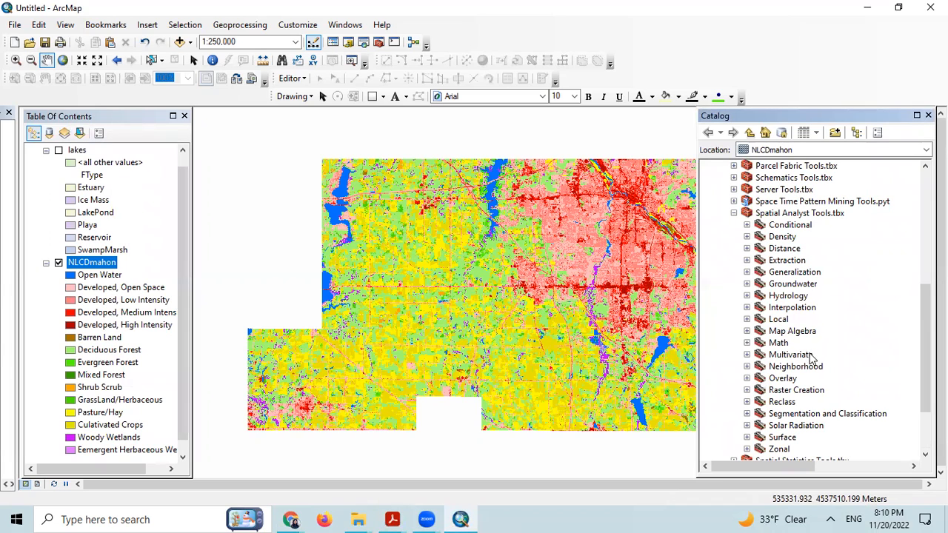
{"action": "left_click", "coordinate": [748, 273]}
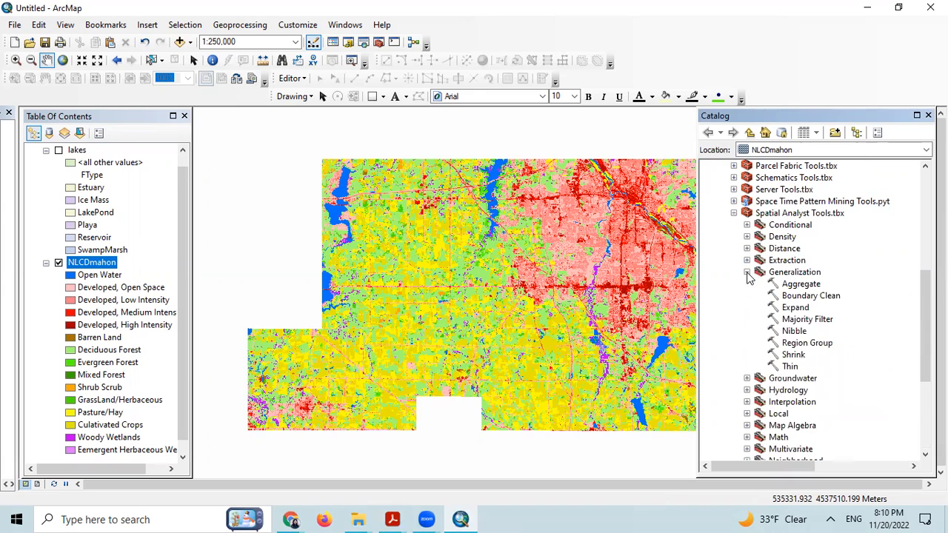
{"action": "left_click", "coordinate": [795, 345]}
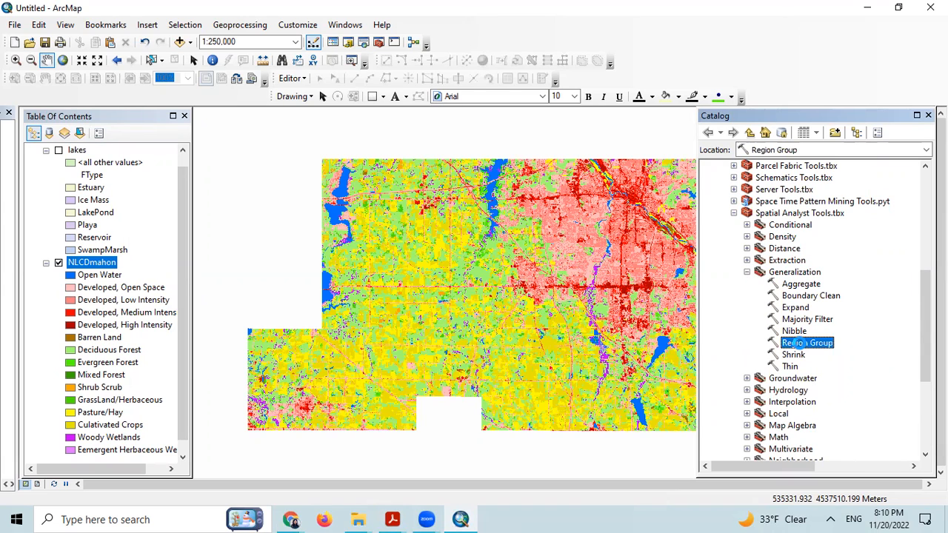
{"action": "double_click", "coordinate": [795, 344]}
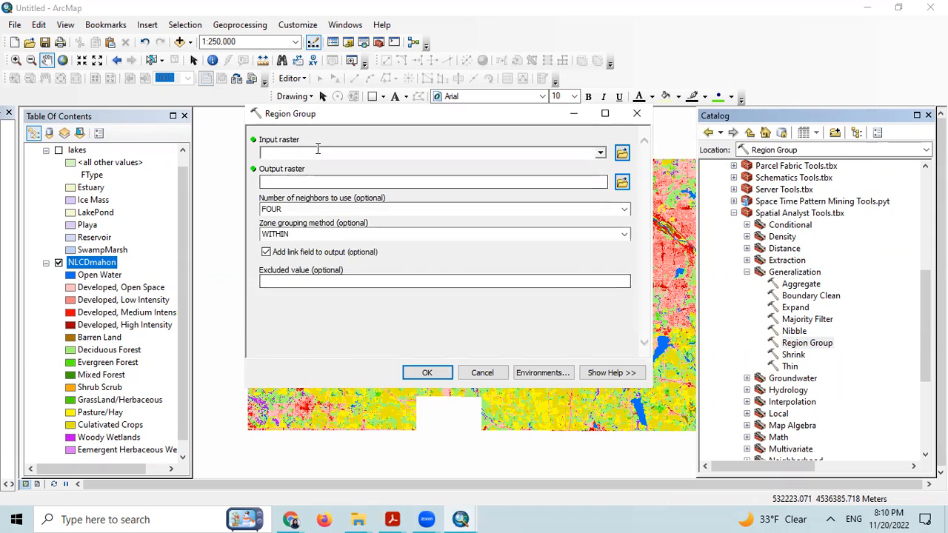
{"action": "left_click", "coordinate": [623, 153]}
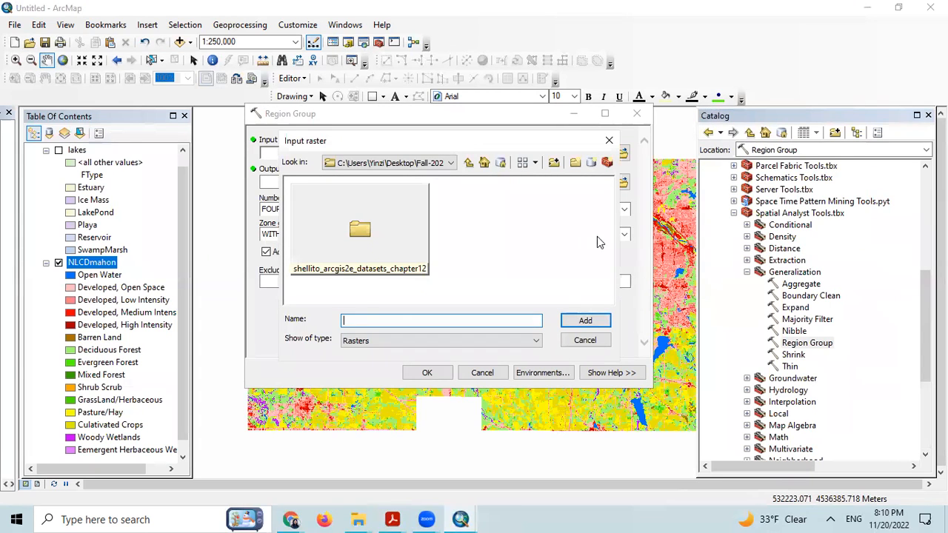
{"action": "left_click", "coordinate": [307, 25]}
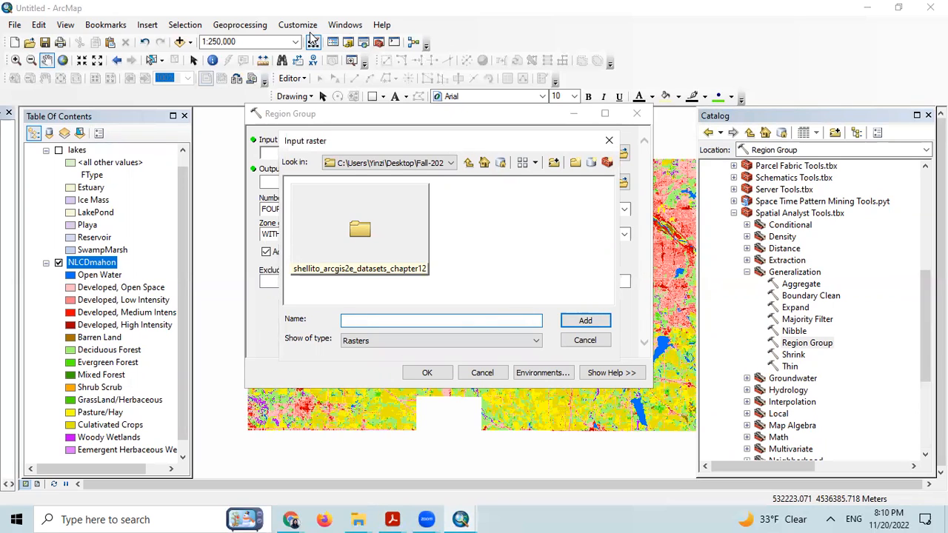
{"action": "left_click", "coordinate": [641, 114]}
{"action": "left_click", "coordinate": [585, 341]}
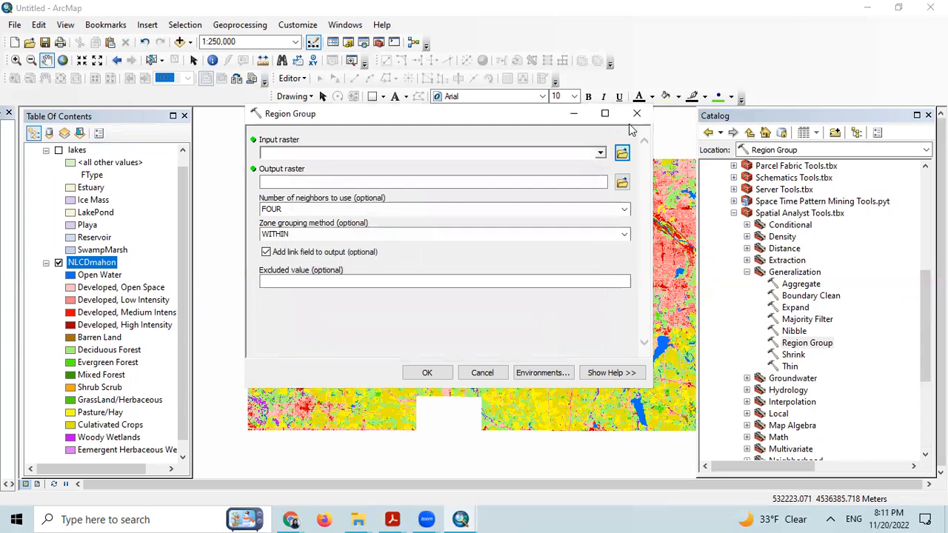
{"action": "left_click", "coordinate": [638, 114]}
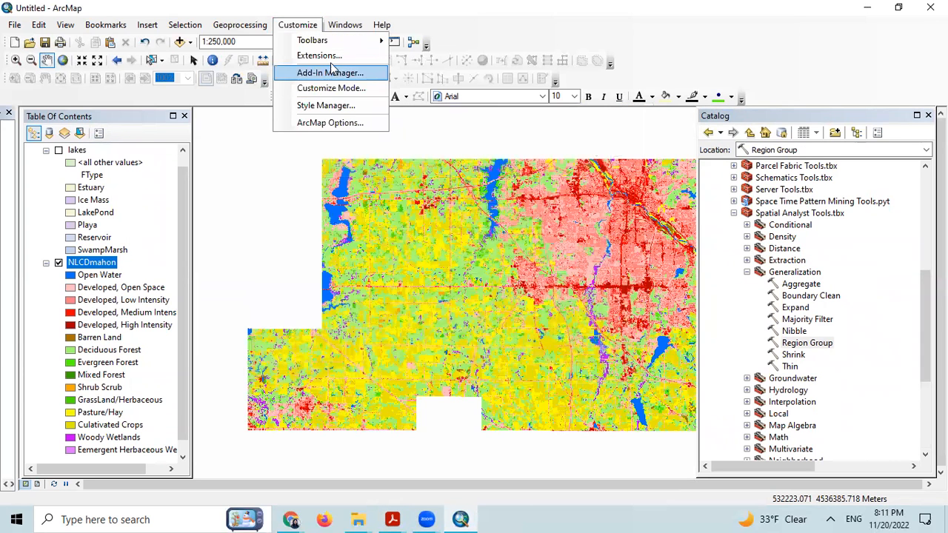
Check that the Spatial Analyst extension is enabled and open Region Group with NLCDmahon from Mahonraster.gdb as the input raster.
{"action": "left_click", "coordinate": [304, 53]}
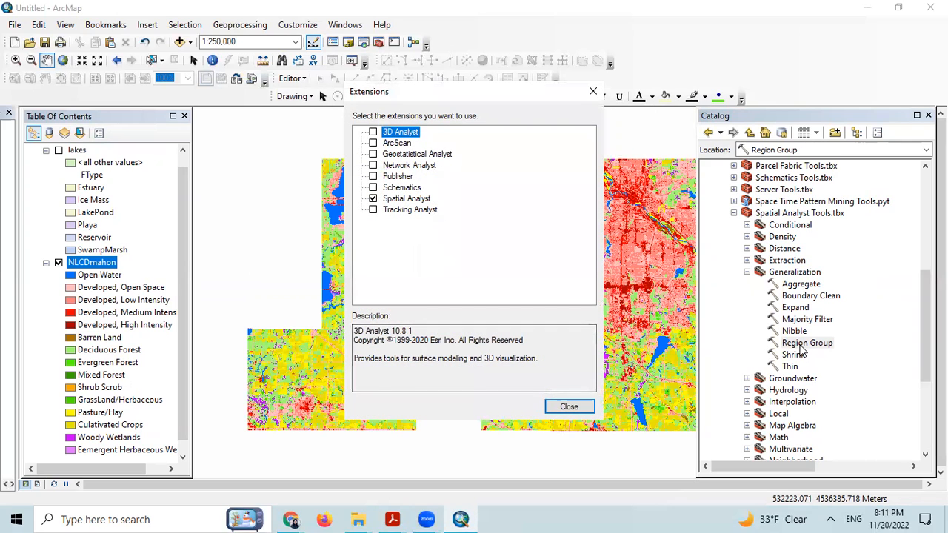
{"action": "left_click", "coordinate": [593, 90]}
{"action": "double_click", "coordinate": [804, 343]}
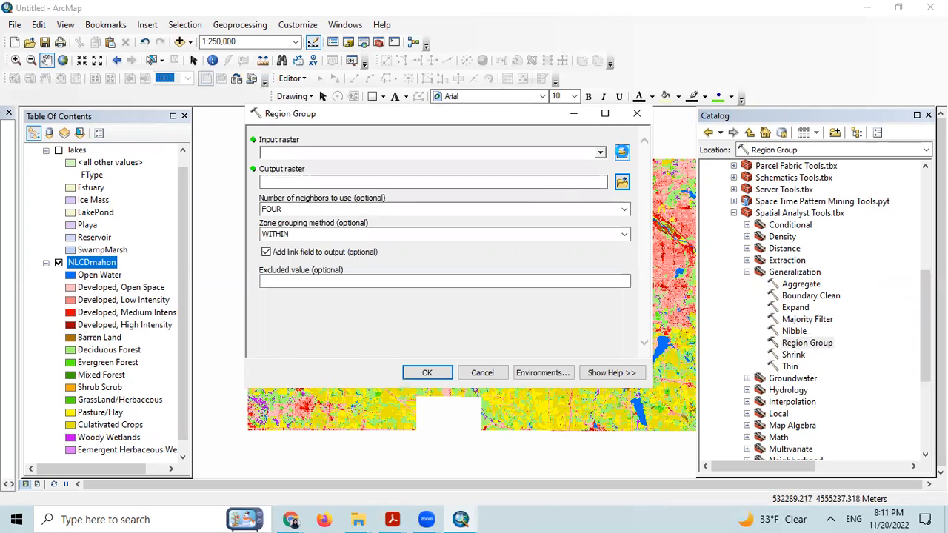
{"action": "left_click", "coordinate": [621, 152]}
{"action": "double_click", "coordinate": [408, 253]}
{"action": "left_click", "coordinate": [422, 263]}
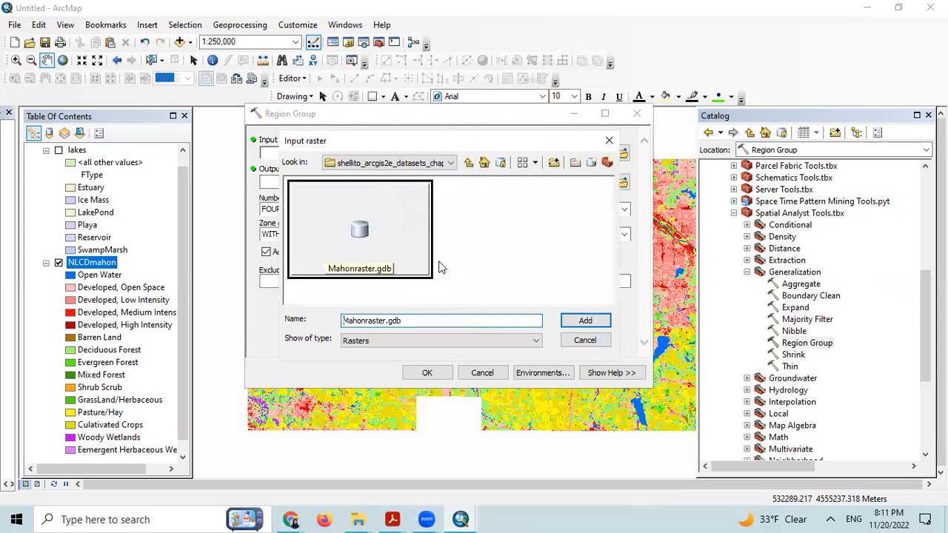
{"action": "double_click", "coordinate": [398, 254]}
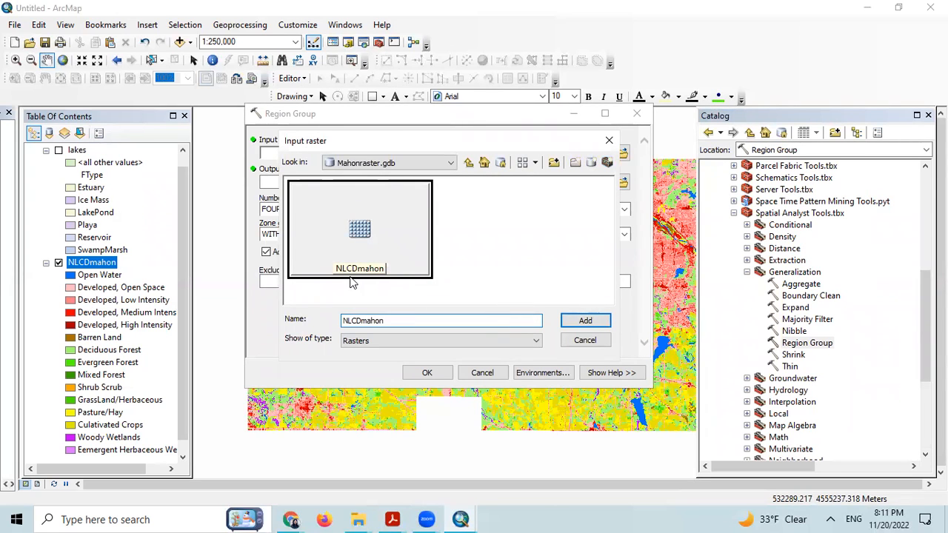
{"action": "left_click", "coordinate": [575, 325]}
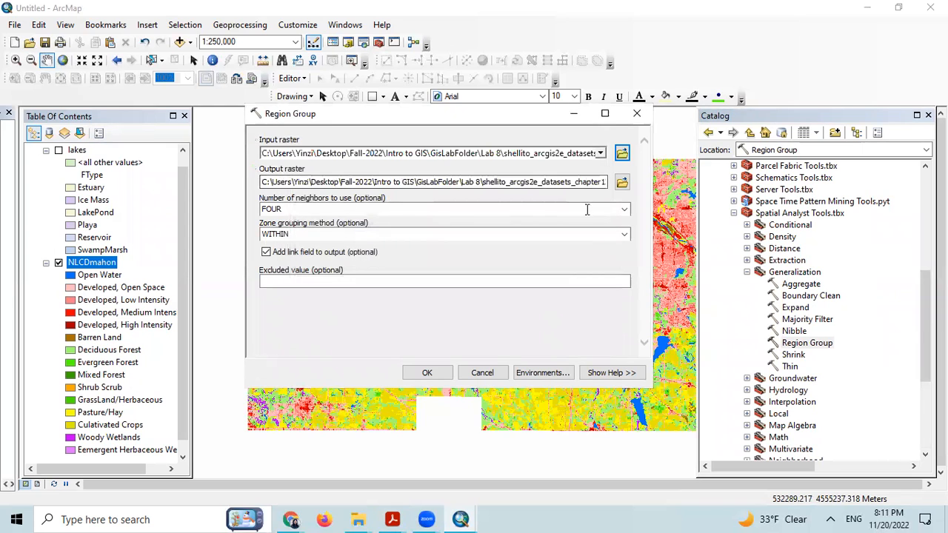
Name the output raster RegionG1 in Mahonraster.gdb, set the number of neighbors to EIGHT and run Region Group.
{"action": "left_click", "coordinate": [623, 182]}
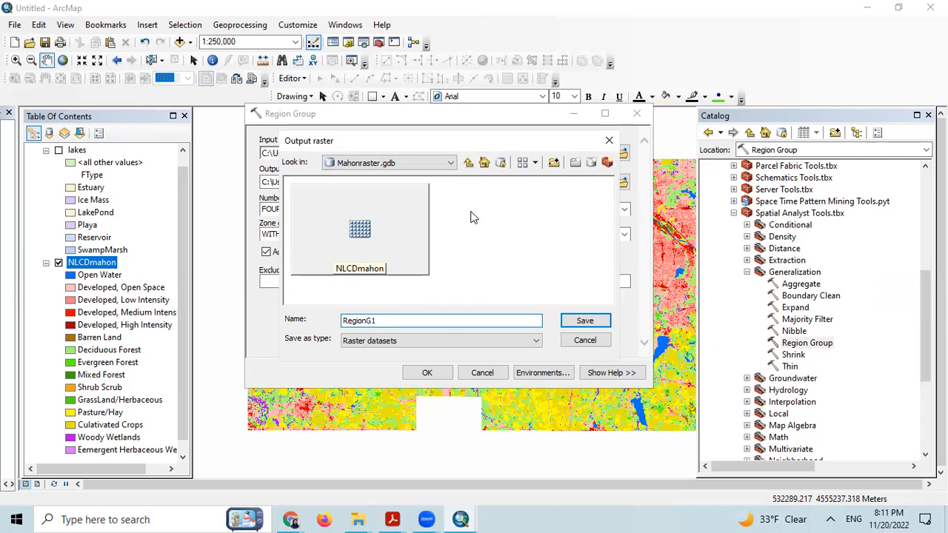
{"action": "left_click", "coordinate": [585, 324]}
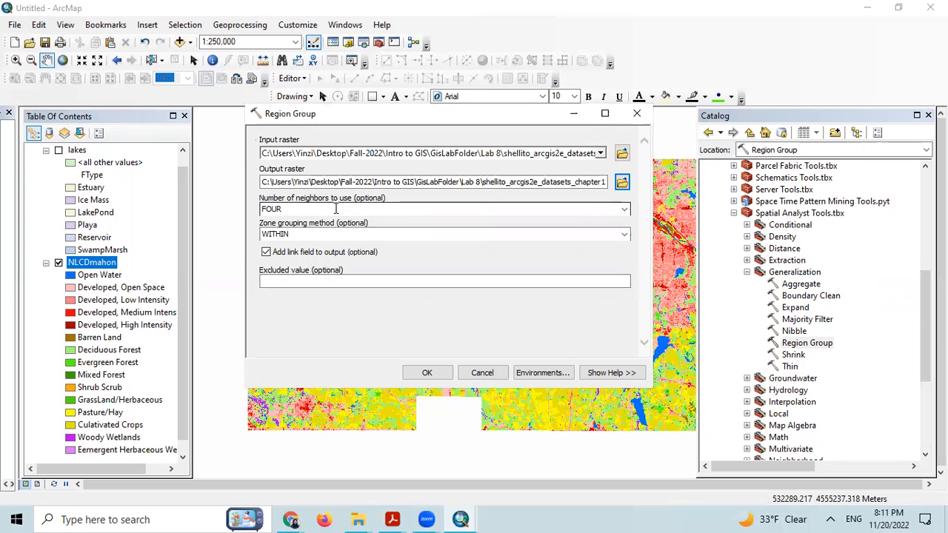
{"action": "left_click", "coordinate": [624, 210]}
{"action": "left_click", "coordinate": [280, 231]}
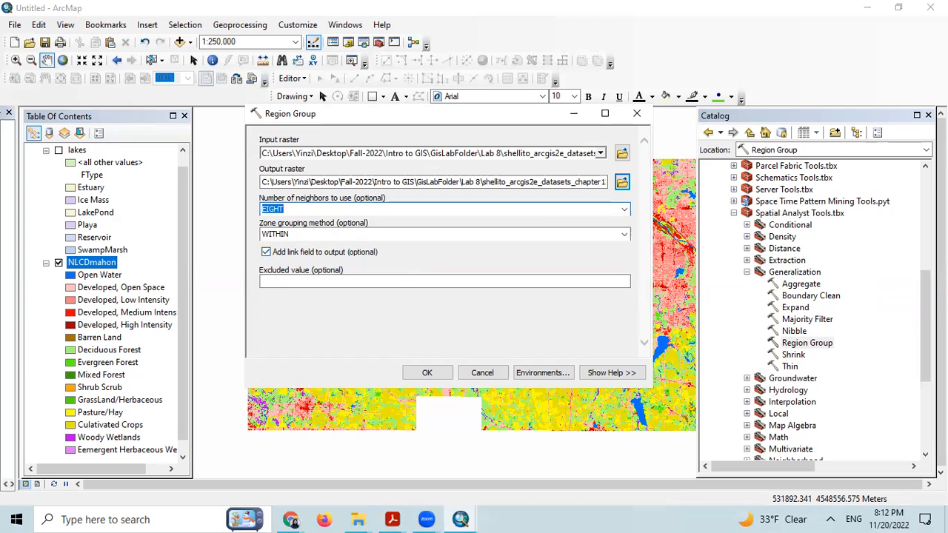
{"action": "left_click", "coordinate": [428, 372]}
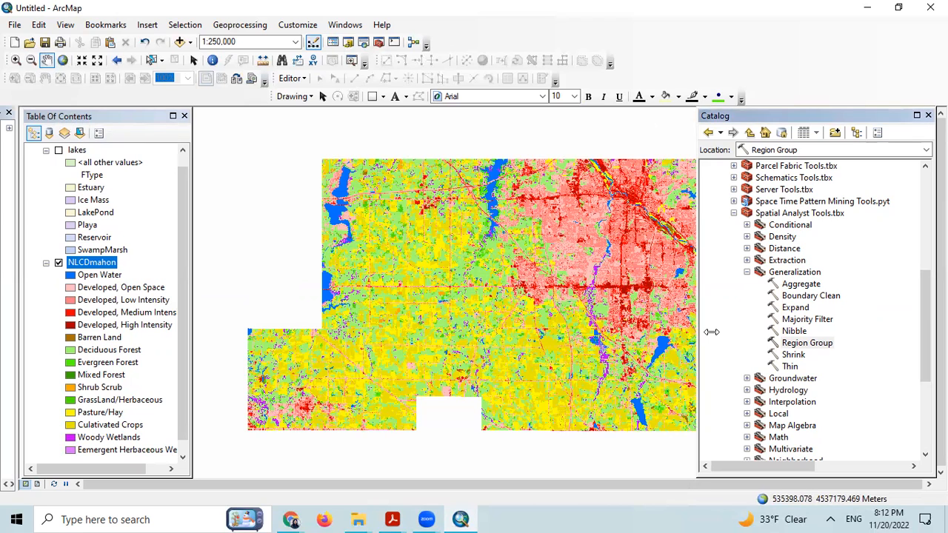
Narrow the Catalog and zoom the map out to 1:300,000 to show the whole NLCDmahon raster.
{"action": "left_click_drag", "start_coordinate": [711, 332], "coordinate": [784, 332]}
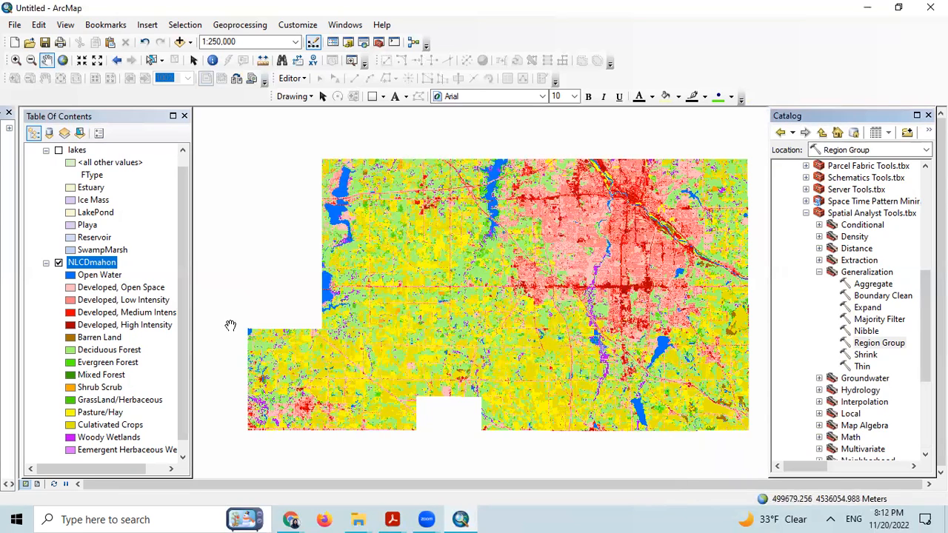
{"action": "scroll", "coordinate": [339, 330], "scroll_direction": "up", "scroll_amount": 2}
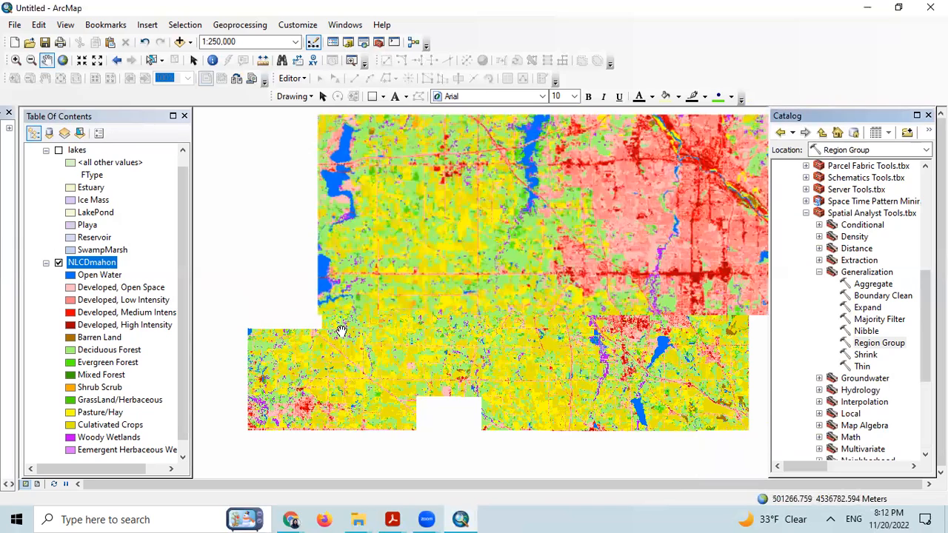
{"action": "scroll", "coordinate": [480, 366], "scroll_direction": "down", "scroll_amount": 2}
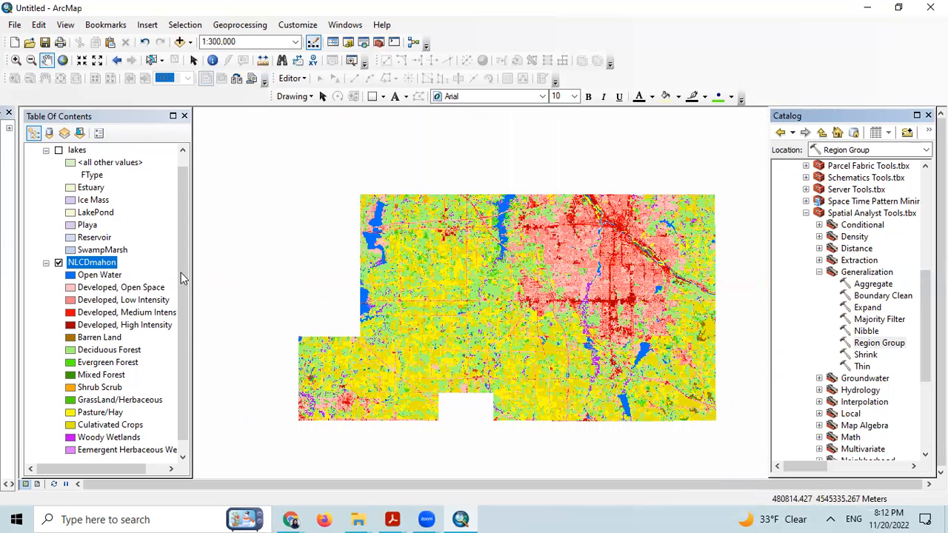
{"action": "scroll", "coordinate": [187, 264], "scroll_direction": "up", "scroll_amount": 1}
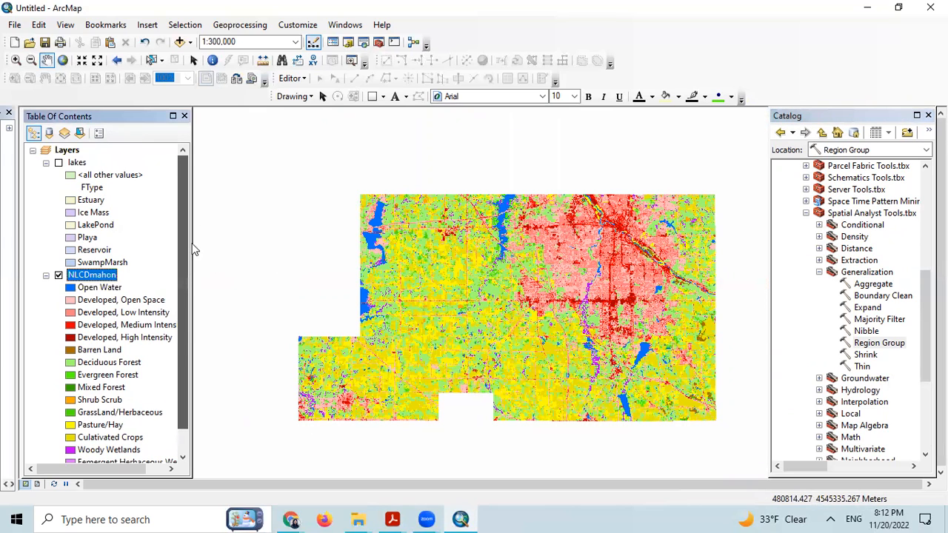
{"action": "scroll", "coordinate": [197, 249], "scroll_direction": "down", "scroll_amount": 2}
{"action": "scroll", "coordinate": [195, 265], "scroll_direction": "up", "scroll_amount": 2}
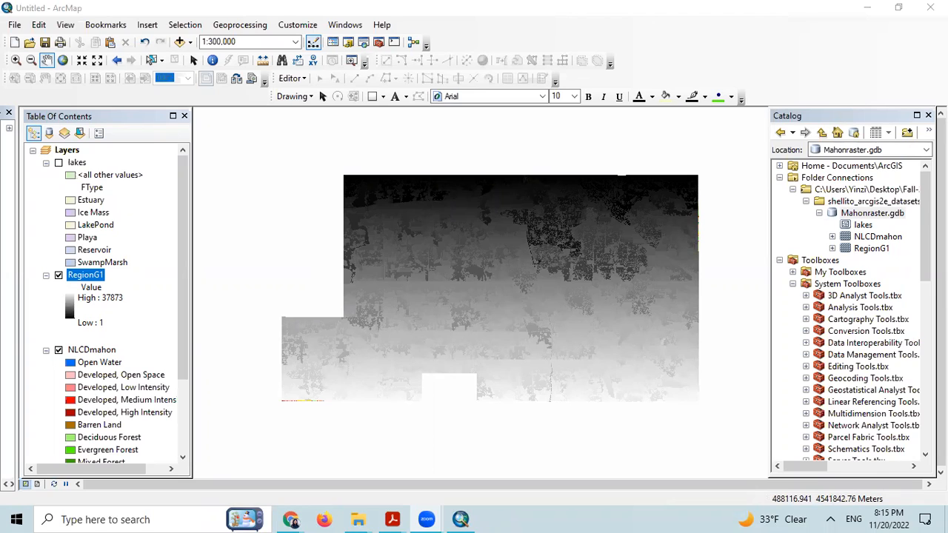
Open the RegionG1 attribute table, widen it to reveal the LINK field, and examine the region values, counts and links.
{"action": "right_click", "coordinate": [88, 276]}
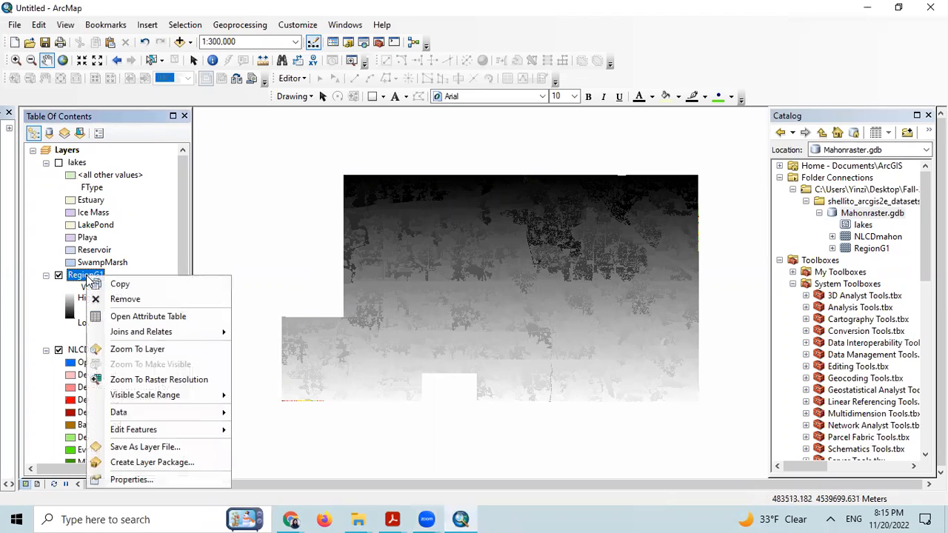
{"action": "left_click", "coordinate": [150, 316]}
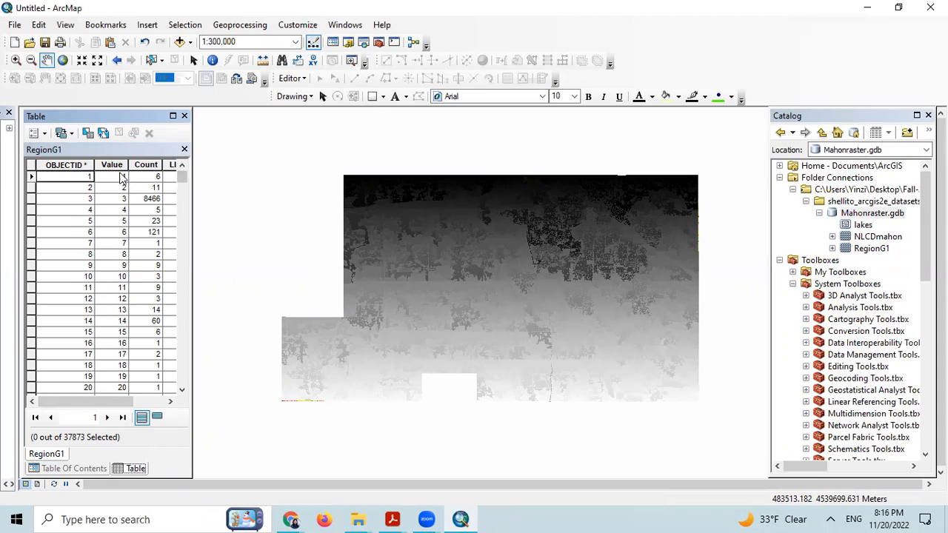
{"action": "scroll", "coordinate": [120, 326], "scroll_direction": "down", "scroll_amount": 10}
{"action": "scroll", "coordinate": [120, 348], "scroll_direction": "down", "scroll_amount": 20}
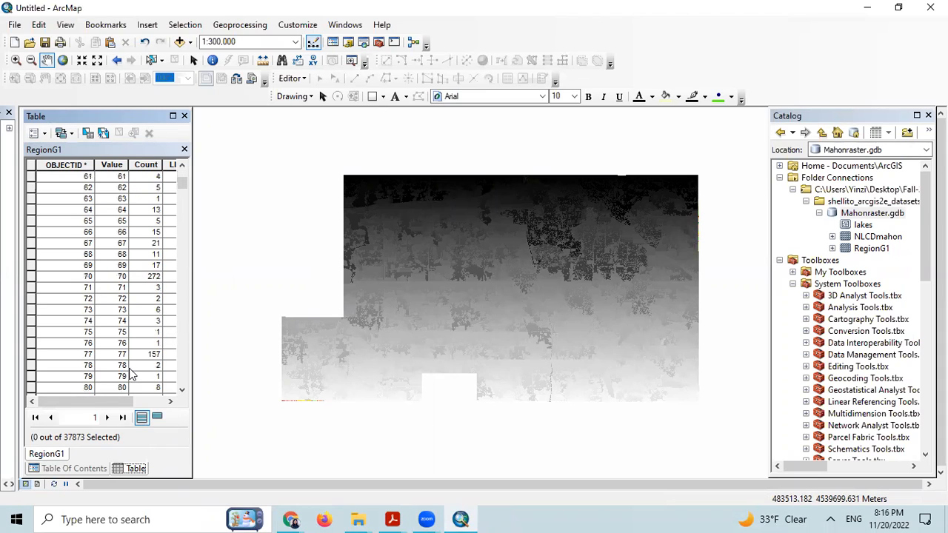
{"action": "scroll", "coordinate": [120, 393], "scroll_direction": "down", "scroll_amount": 7}
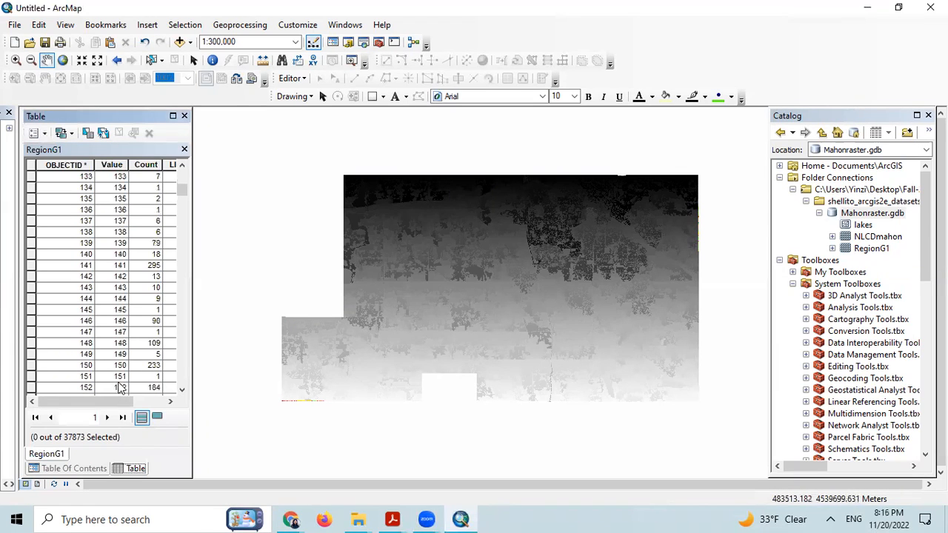
{"action": "left_click_drag", "start_coordinate": [187, 240], "coordinate": [185, 174]}
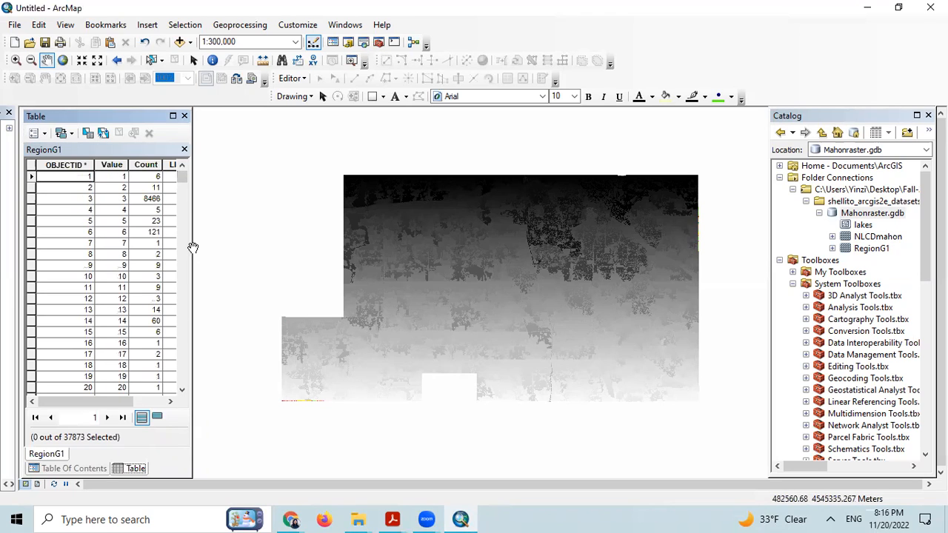
{"action": "left_click_drag", "start_coordinate": [191, 240], "coordinate": [219, 240]}
{"action": "scroll", "coordinate": [83, 232], "scroll_direction": "down", "scroll_amount": 20}
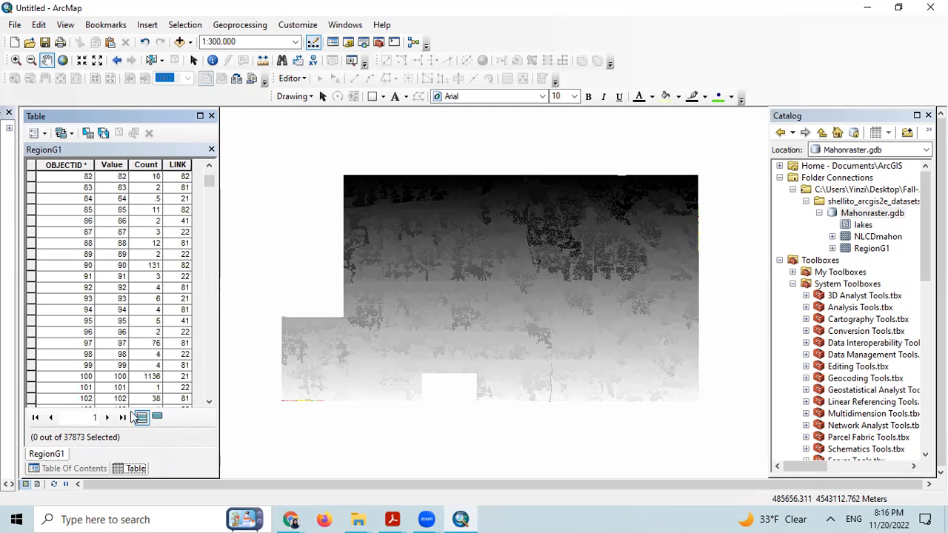
{"action": "left_click_drag", "start_coordinate": [208, 181], "coordinate": [210, 174]}
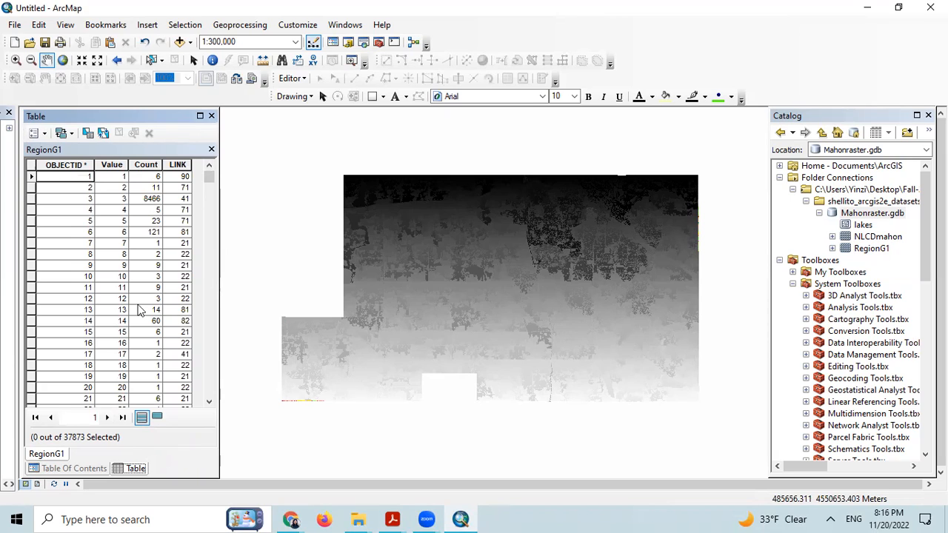
Sort the RegionG1 table by Count in descending order and select the record of the largest region.
{"action": "left_click", "coordinate": [146, 165]}
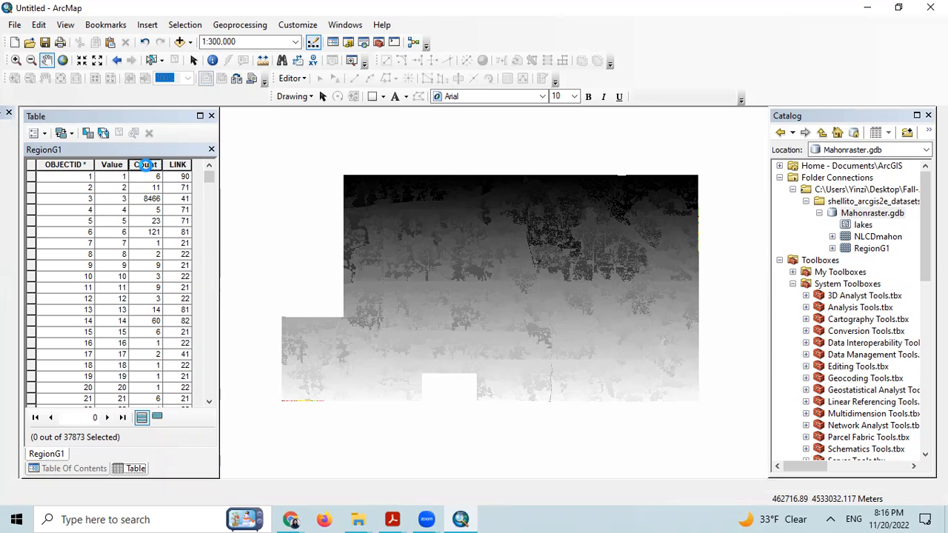
{"action": "right_click", "coordinate": [145, 165]}
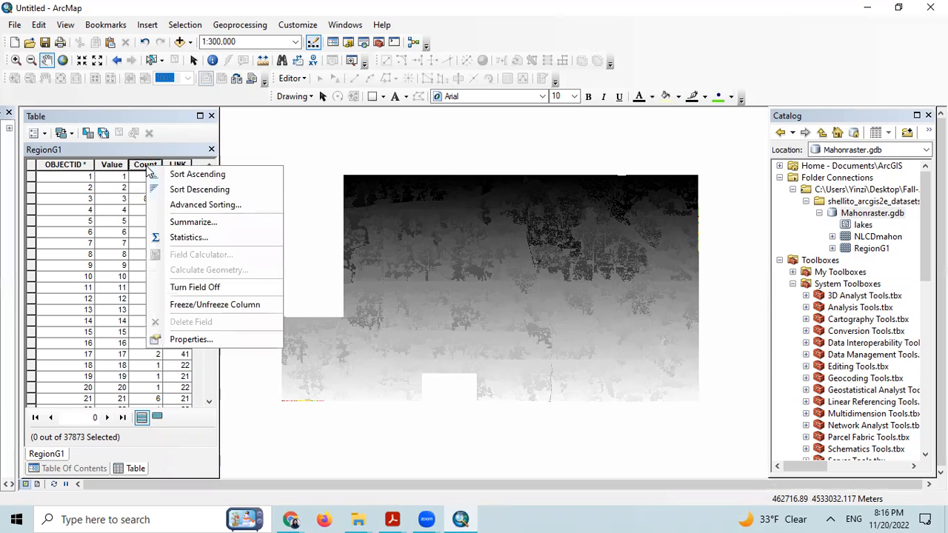
{"action": "left_click", "coordinate": [197, 189]}
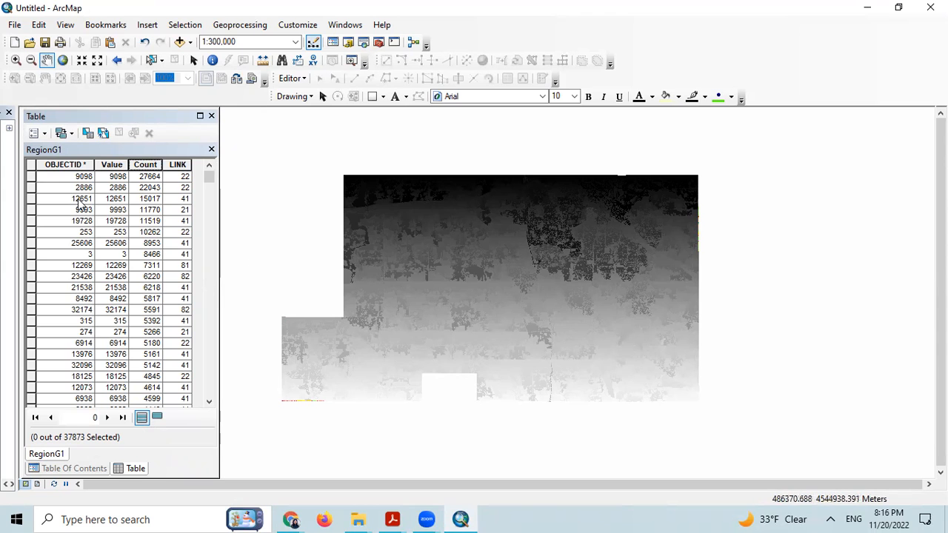
{"action": "left_click", "coordinate": [31, 178]}
{"action": "left_click", "coordinate": [31, 178]}
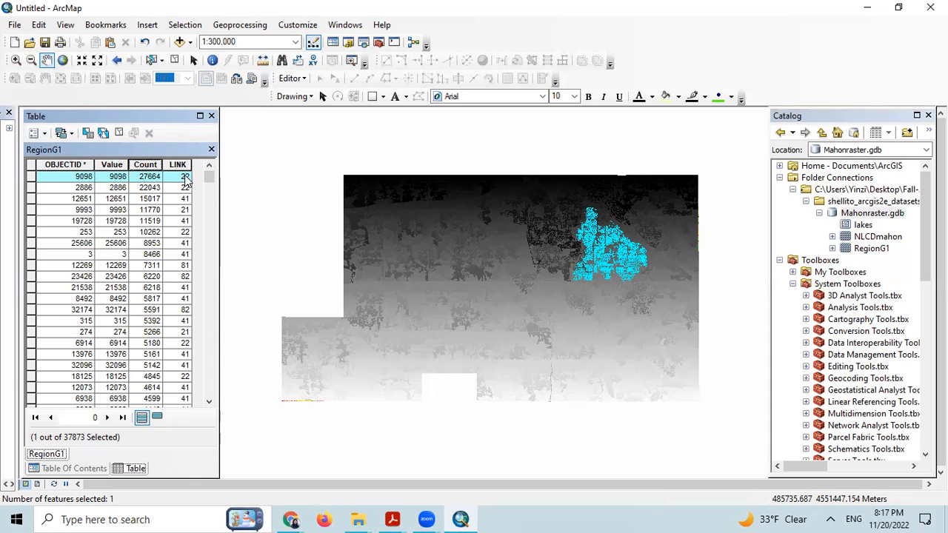
Look up the selected region's LINK value in the NLCD 2011 classification slide, return to ArcMap and close the RegionG1 table.
{"action": "mouse_move", "coordinate": [291, 520]}
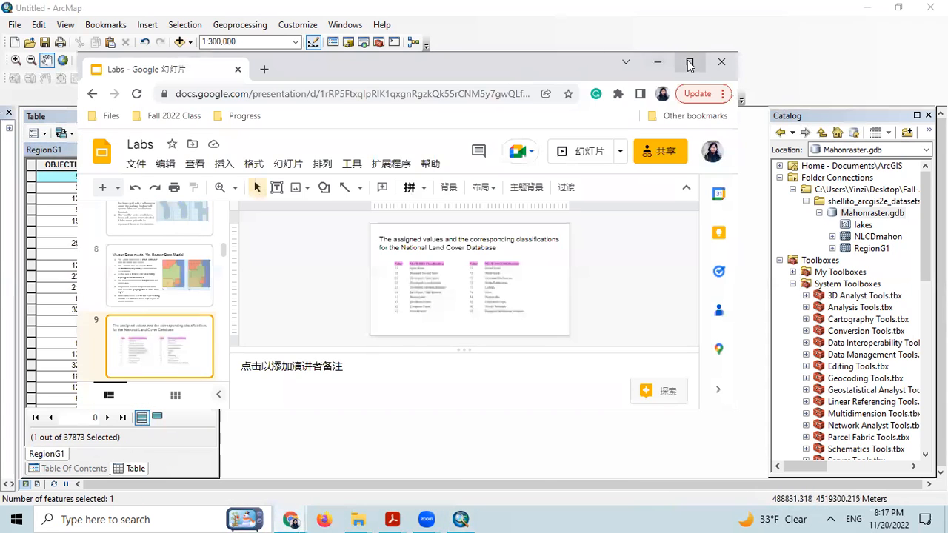
{"action": "left_click", "coordinate": [690, 65]}
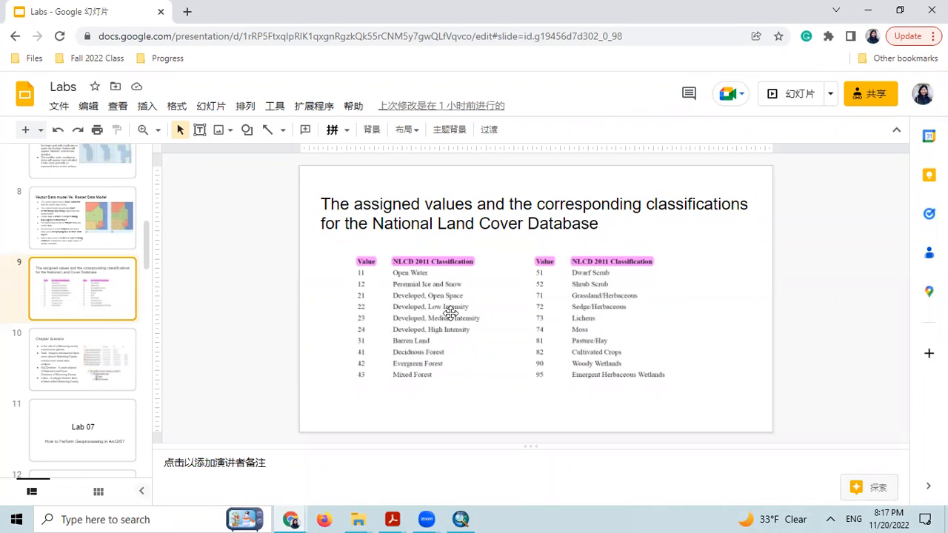
{"action": "left_click", "coordinate": [869, 9]}
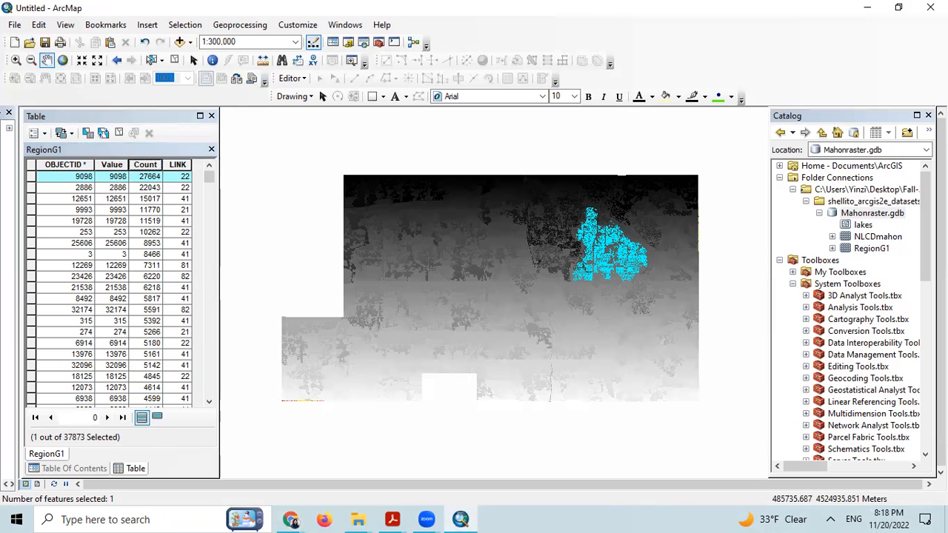
{"action": "left_click", "coordinate": [211, 149]}
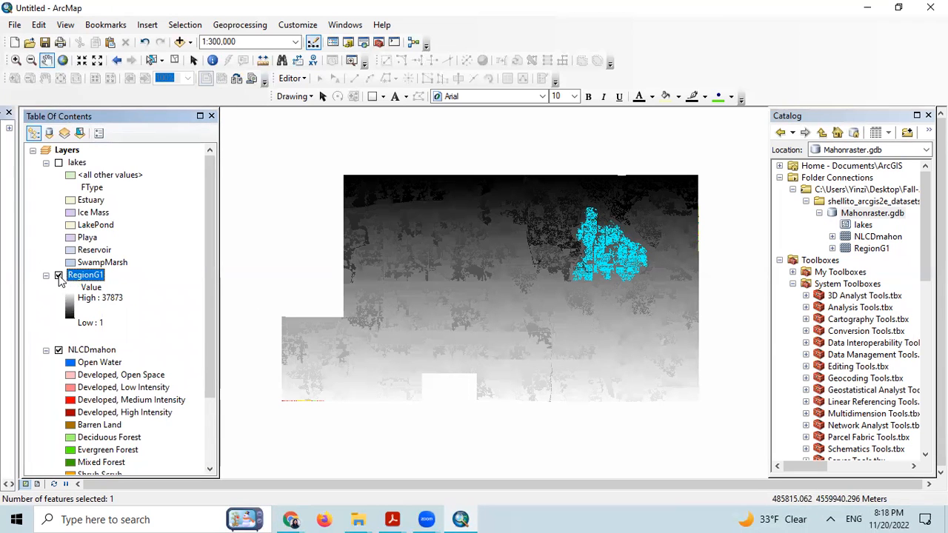
Hide the RegionG1 layer and open the Region Group tool from the Spatial Analyst Generalization toolset.
{"action": "left_click", "coordinate": [59, 276]}
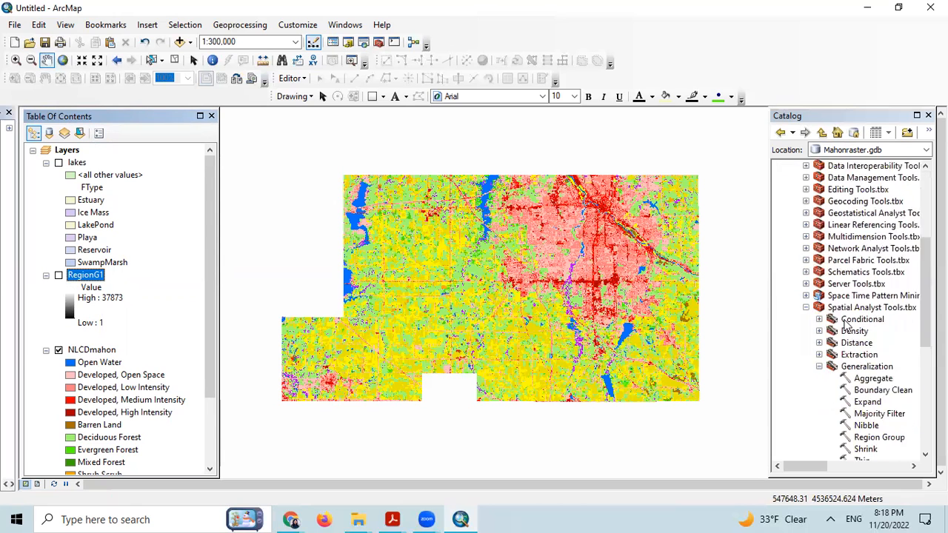
{"action": "scroll", "coordinate": [877, 356], "scroll_direction": "down", "scroll_amount": 2}
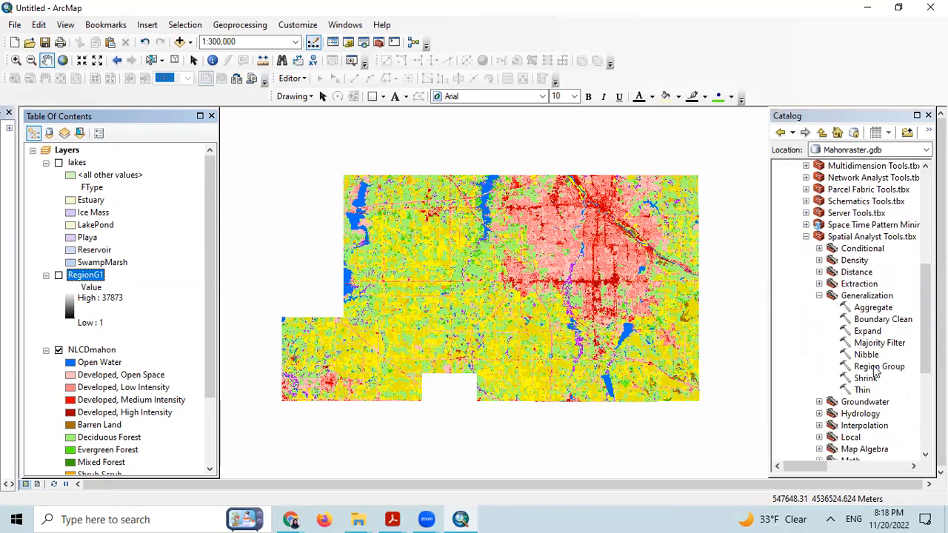
{"action": "double_click", "coordinate": [876, 368]}
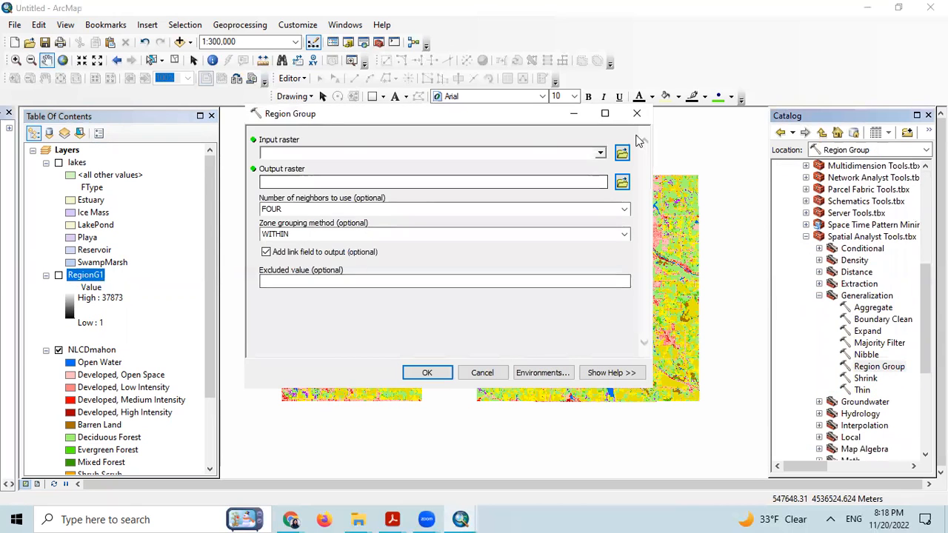
Set the NLCDmahon raster in Mahonraster.gdb as the Region Group input.
{"action": "left_click", "coordinate": [622, 152]}
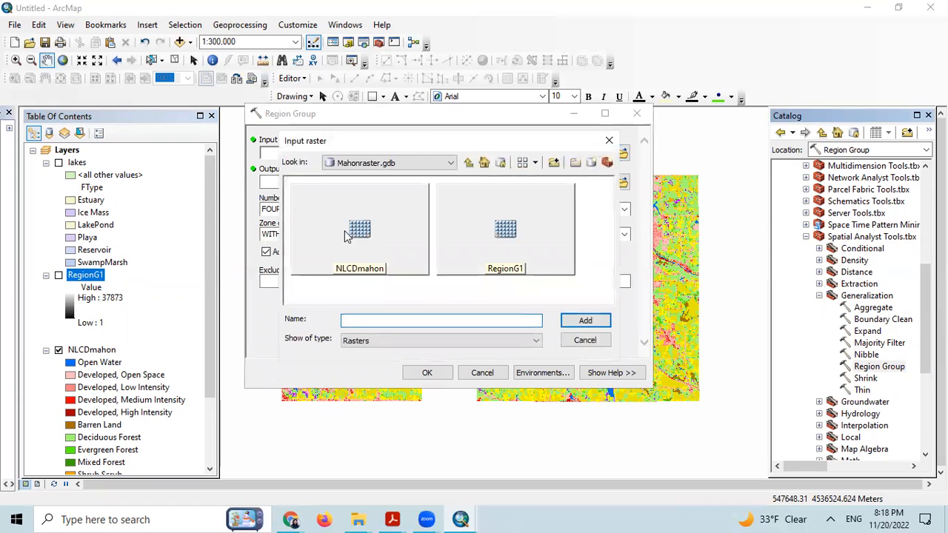
{"action": "double_click", "coordinate": [381, 240]}
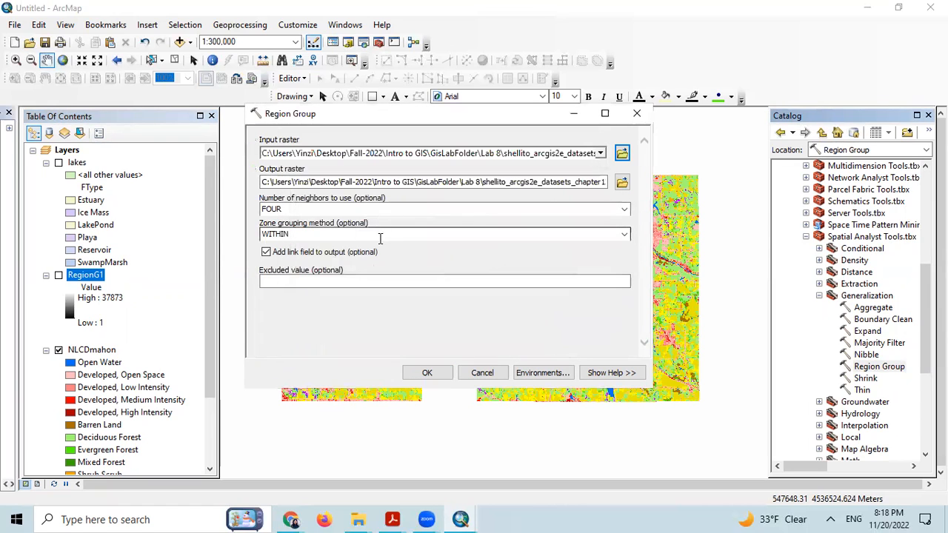
{"action": "left_click", "coordinate": [622, 182]}
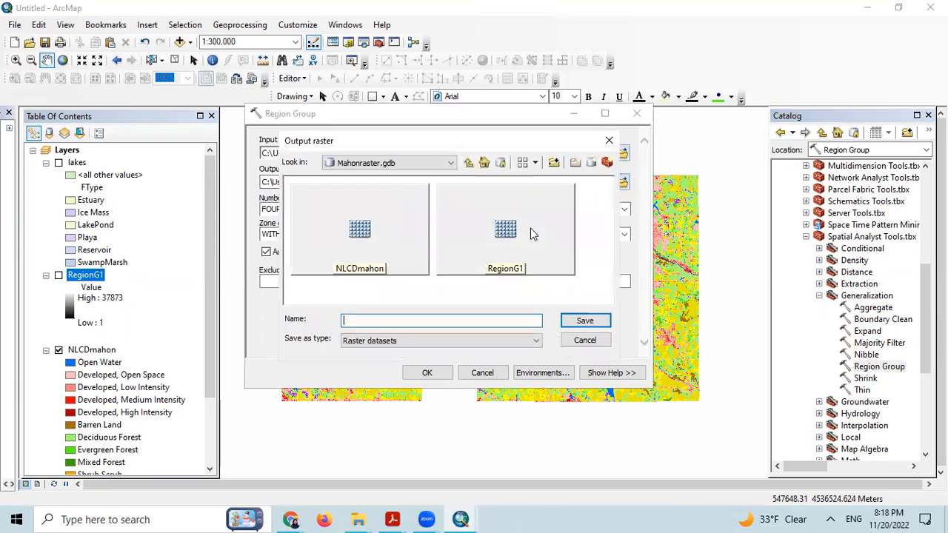
{"action": "left_click", "coordinate": [609, 140]}
{"action": "left_click", "coordinate": [623, 152]}
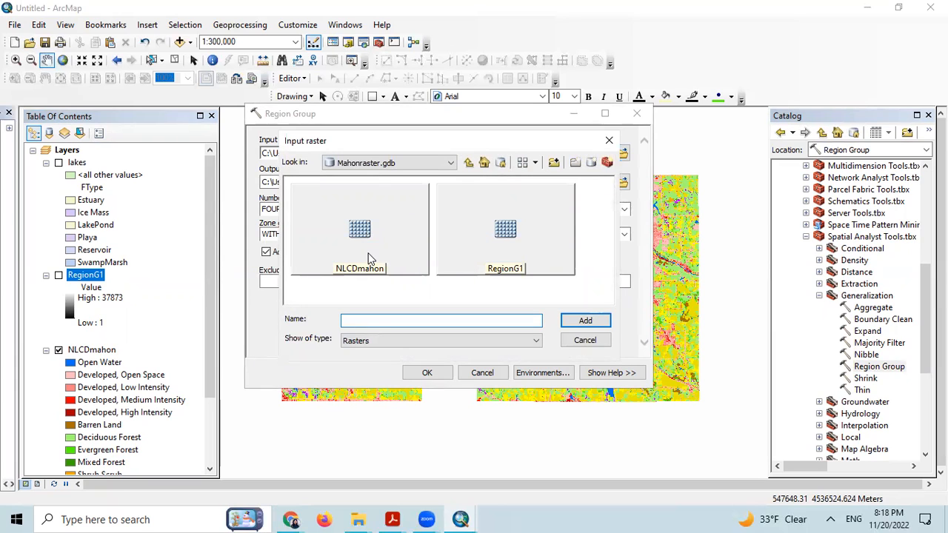
{"action": "left_click", "coordinate": [371, 257]}
{"action": "left_click", "coordinate": [575, 324]}
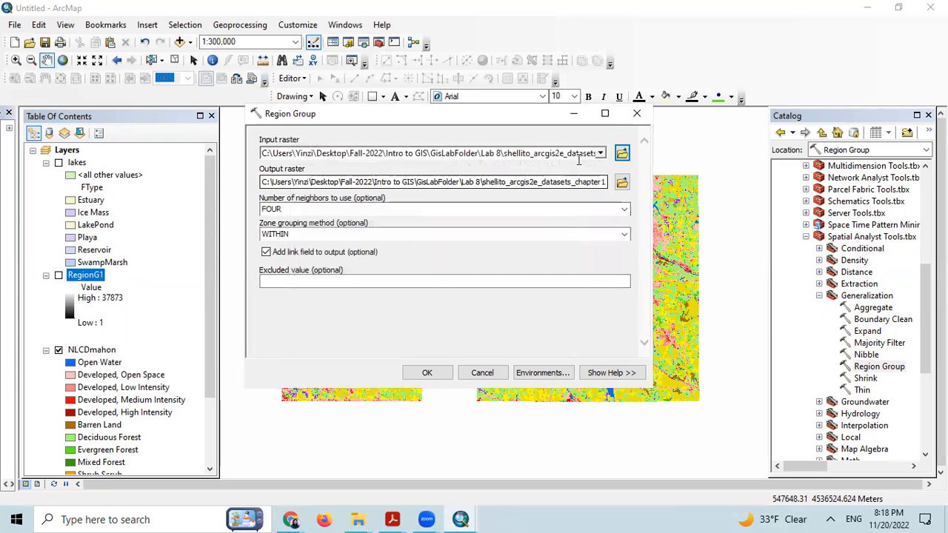
Name the output raster RegionG2 in Mahonraster.gdb and run Region Group with FOUR neighbors and WITHIN zone grouping.
{"action": "left_click", "coordinate": [621, 183]}
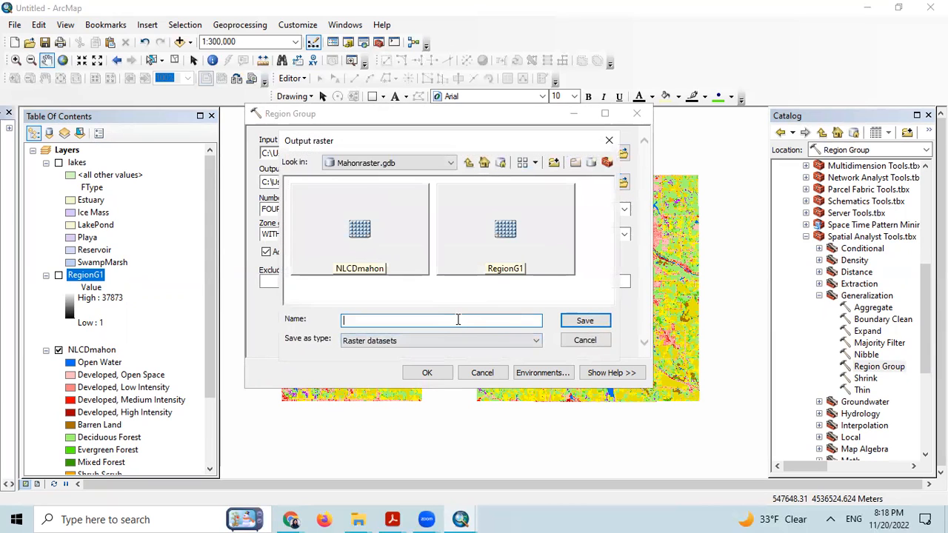
{"action": "type", "text": "RegionG2"}
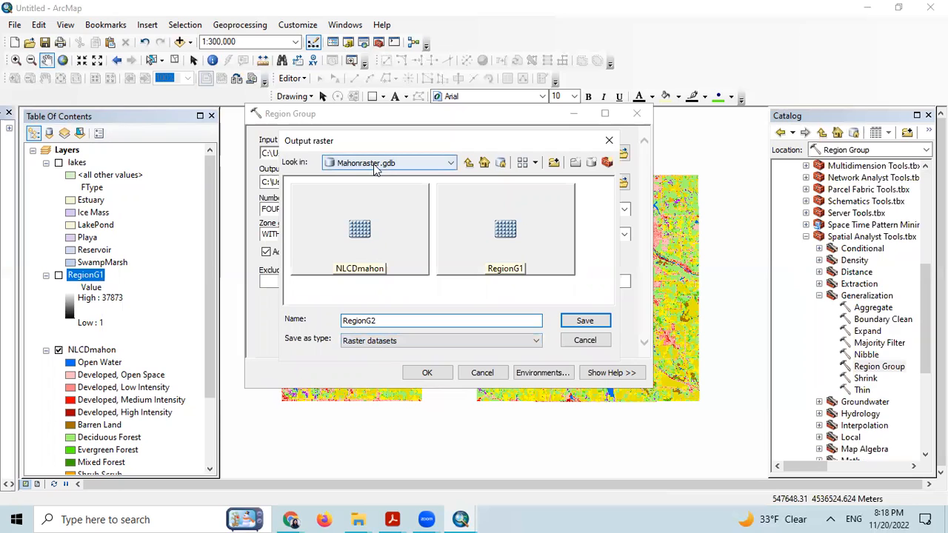
{"action": "left_click", "coordinate": [597, 324]}
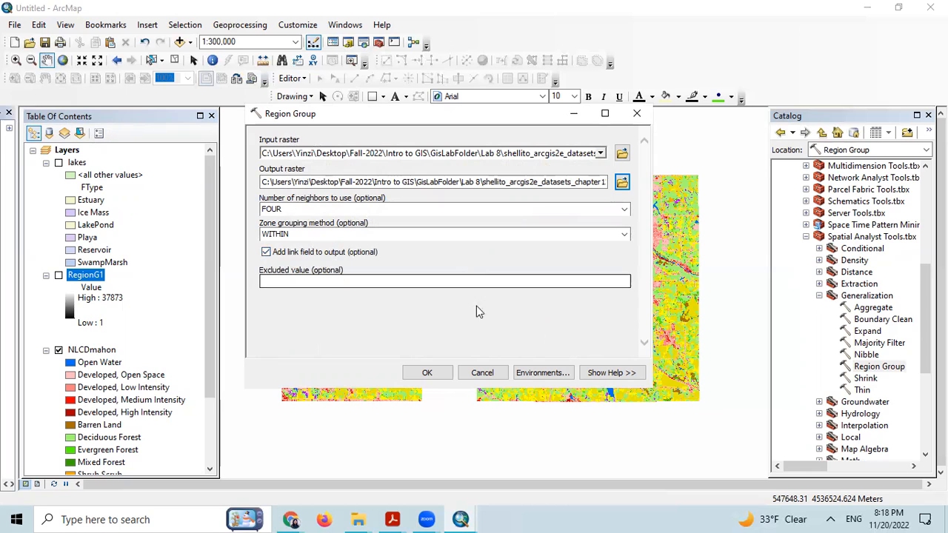
{"action": "left_click", "coordinate": [428, 372]}
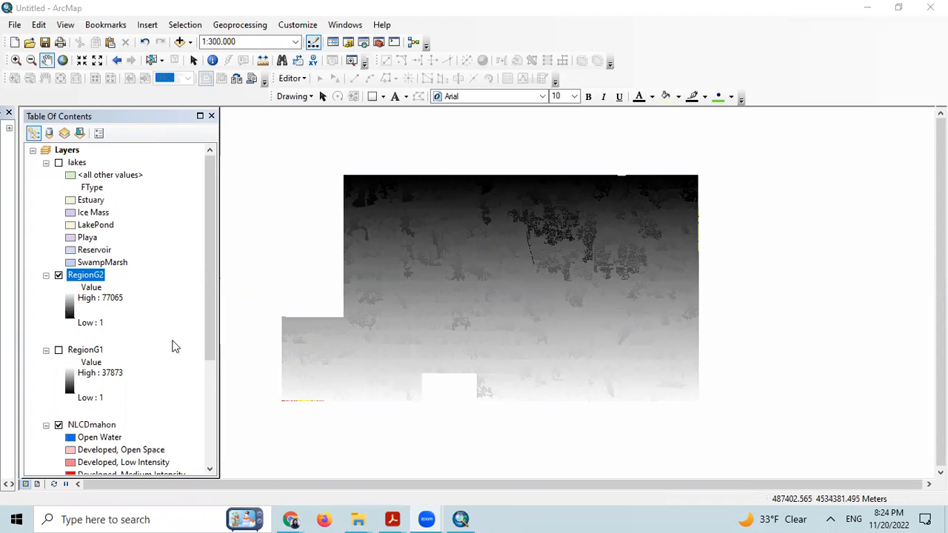
Open the RegionG2 attribute table, sort it by Count in descending order and select the largest region's record.
{"action": "right_click", "coordinate": [93, 278]}
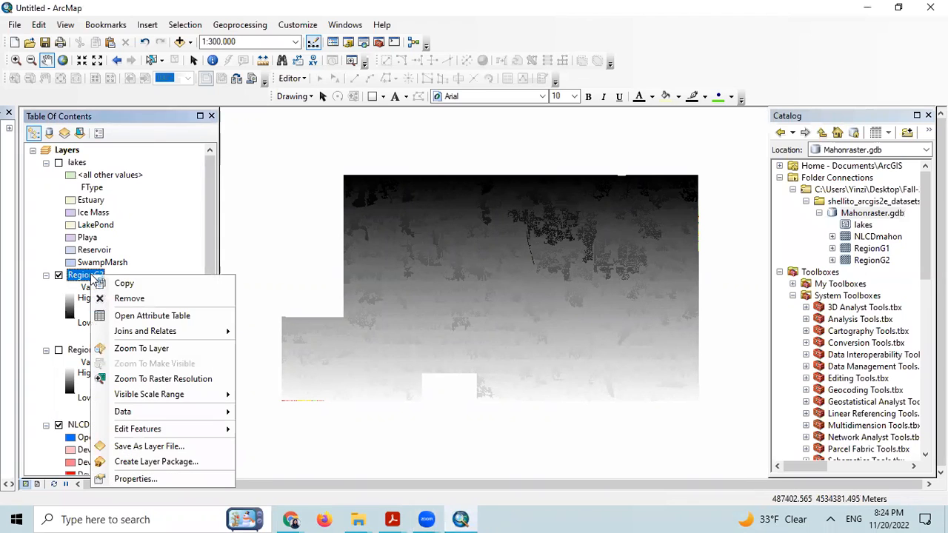
{"action": "left_click", "coordinate": [148, 317]}
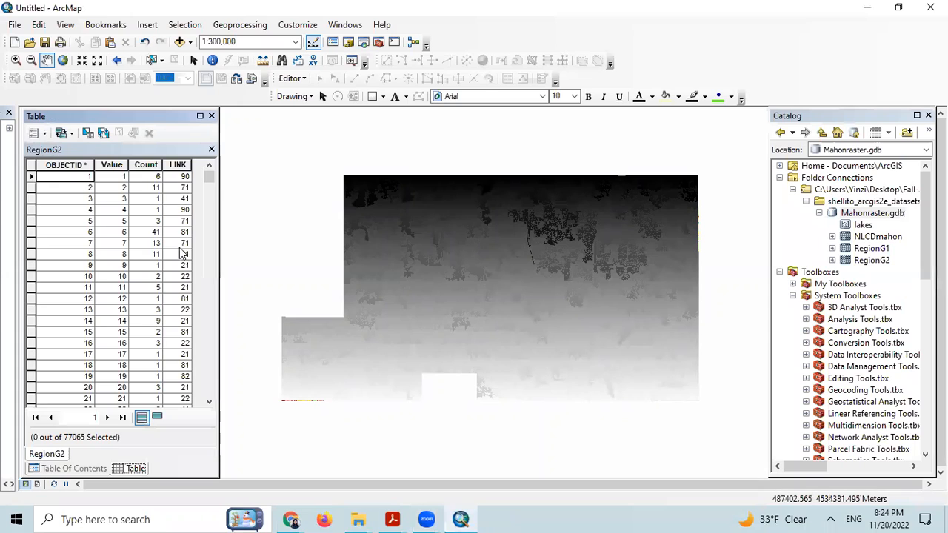
{"action": "right_click", "coordinate": [148, 169]}
{"action": "left_click", "coordinate": [185, 193]}
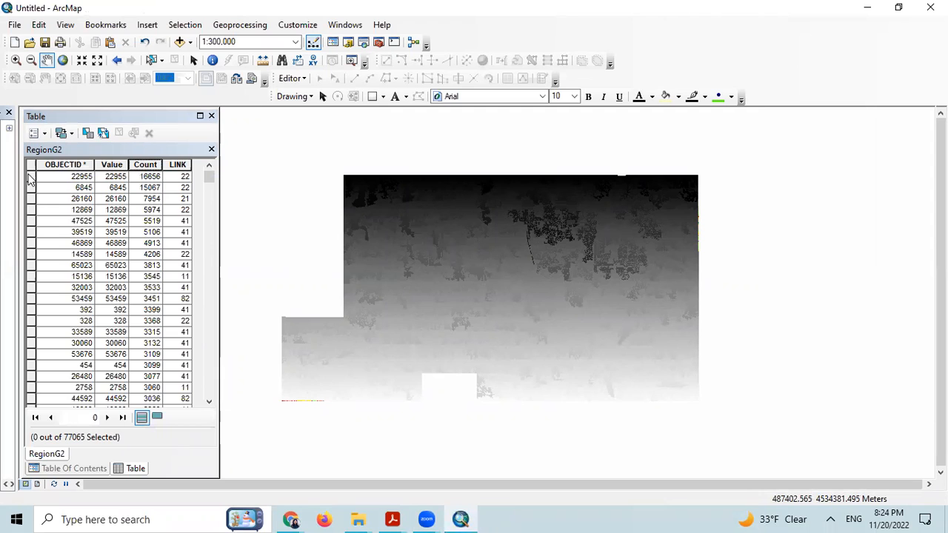
{"action": "left_click", "coordinate": [30, 177]}
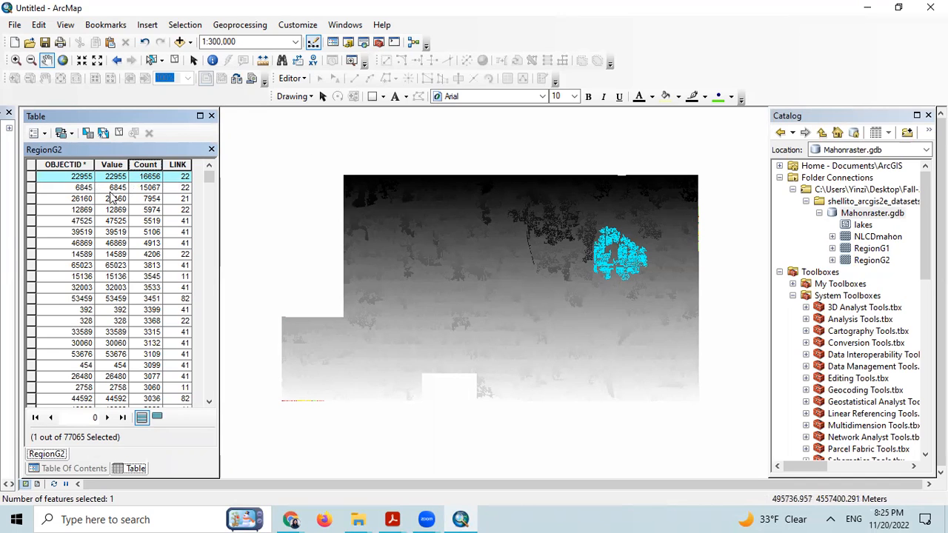
Try to unselect the largest region's record and close the RegionG2 table.
{"action": "right_click", "coordinate": [59, 182]}
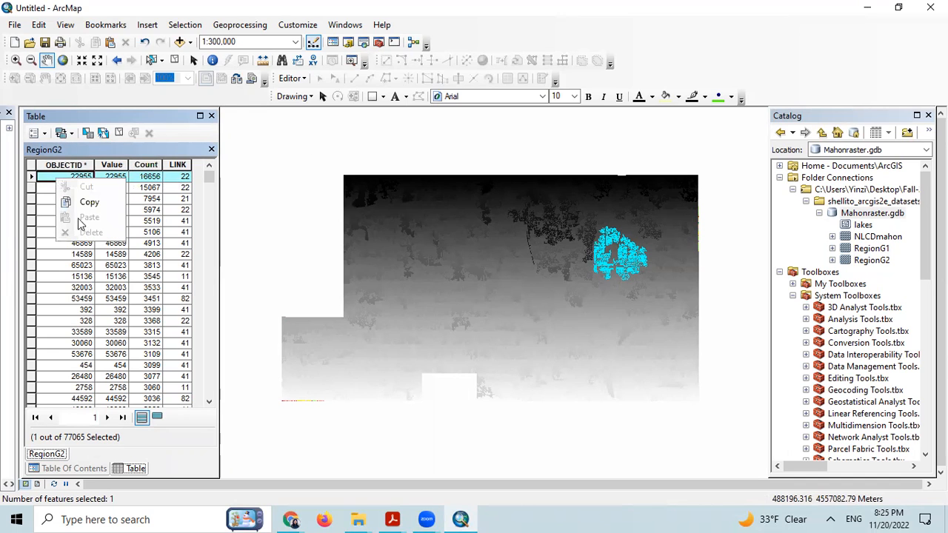
{"action": "left_click", "coordinate": [29, 178]}
{"action": "right_click", "coordinate": [30, 178]}
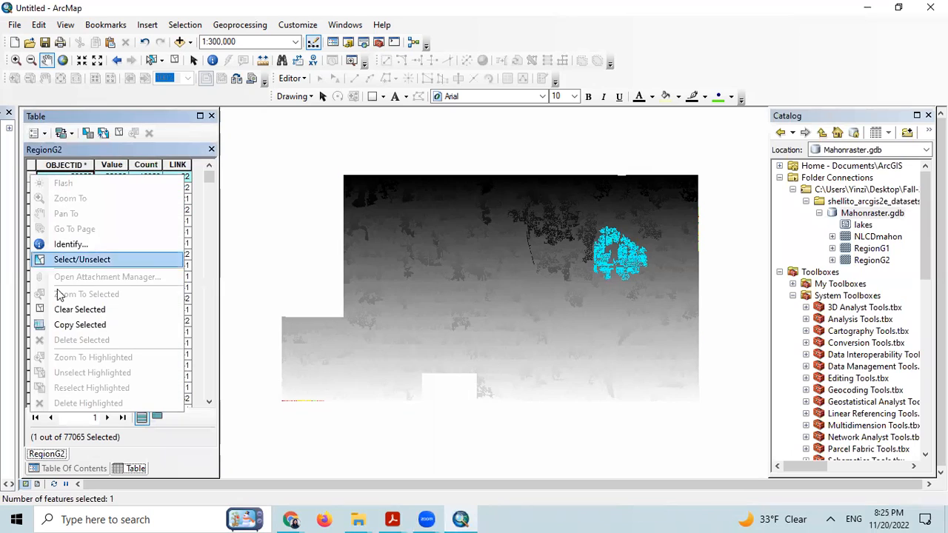
{"action": "left_click", "coordinate": [74, 261]}
{"action": "left_click", "coordinate": [211, 149]}
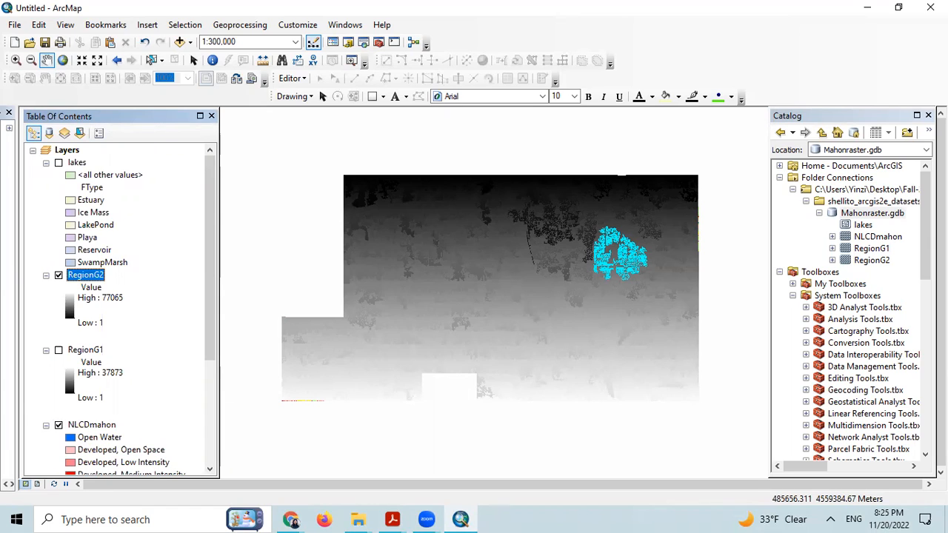
Hide the RegionG2 layer and show the lakes layer over the NLCDmahon raster.
{"action": "left_click", "coordinate": [59, 276]}
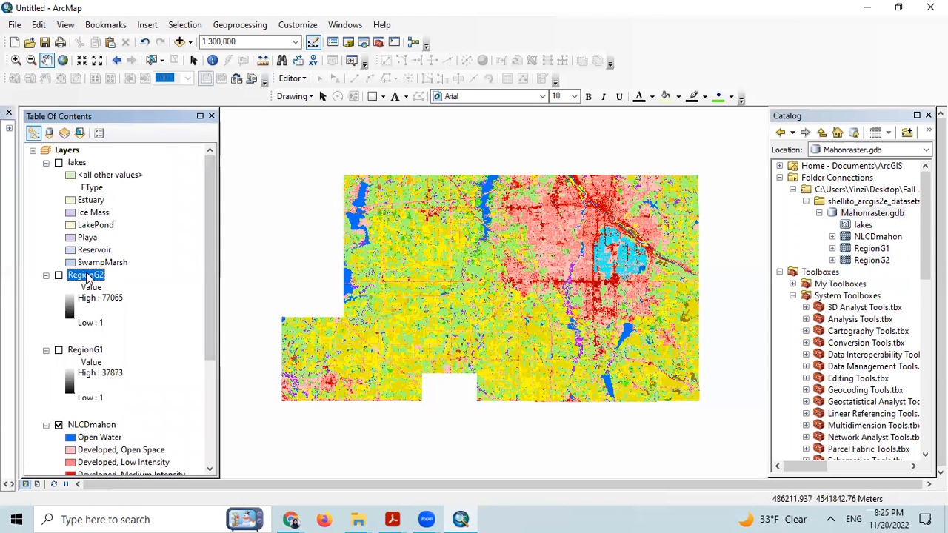
{"action": "right_click", "coordinate": [87, 277]}
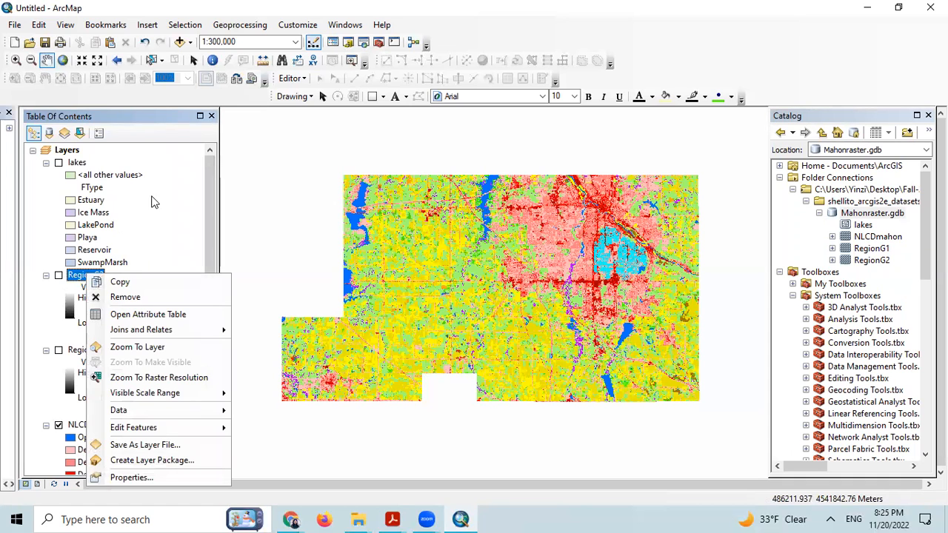
{"action": "left_click", "coordinate": [59, 163]}
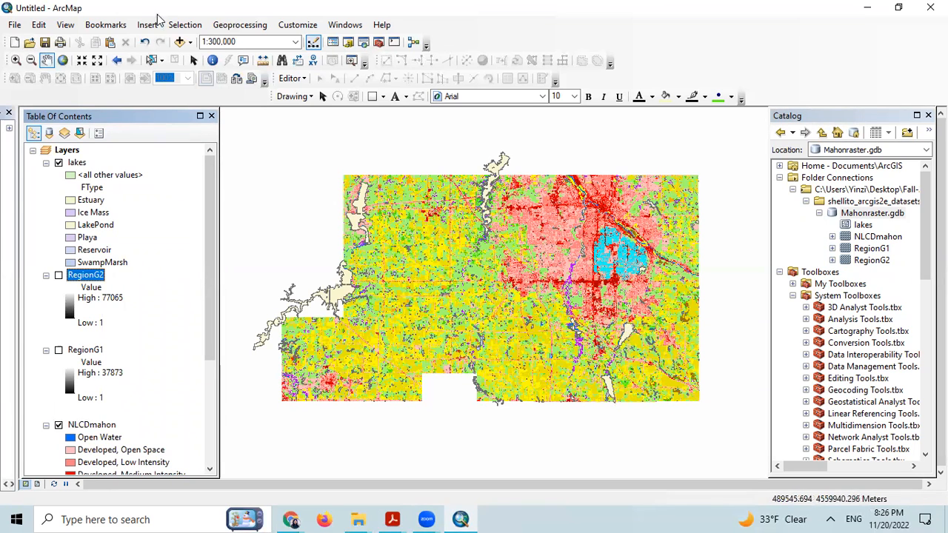
Identify the lake polygon just south of the large developed area, and close its attribute details.
{"action": "left_click", "coordinate": [213, 60]}
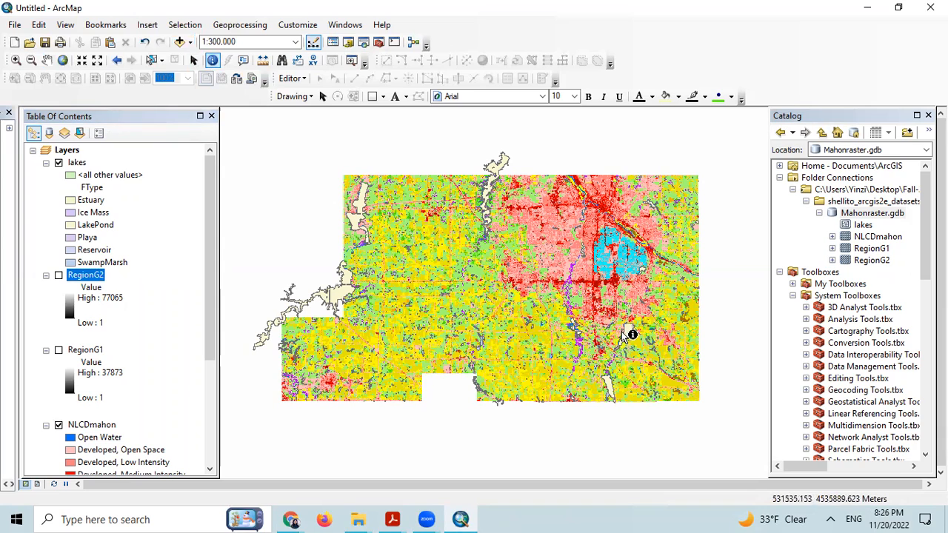
{"action": "left_click", "coordinate": [626, 328]}
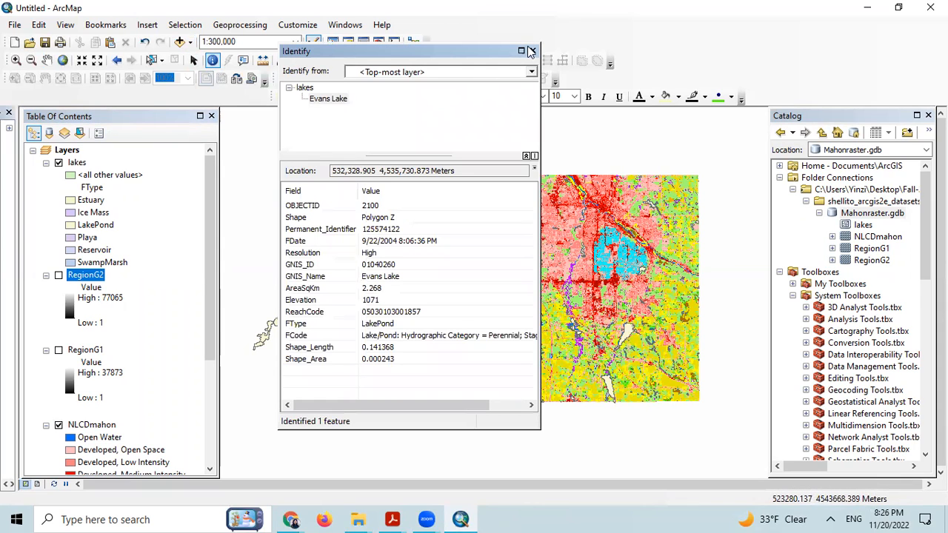
{"action": "left_click", "coordinate": [531, 51]}
Zoom in on Evans Lake and switch the lakes layer off and on to compare its polygon with the Open Water cells.
{"action": "left_click", "coordinate": [47, 60]}
{"action": "left_click_drag", "start_coordinate": [625, 332], "coordinate": [432, 303]}
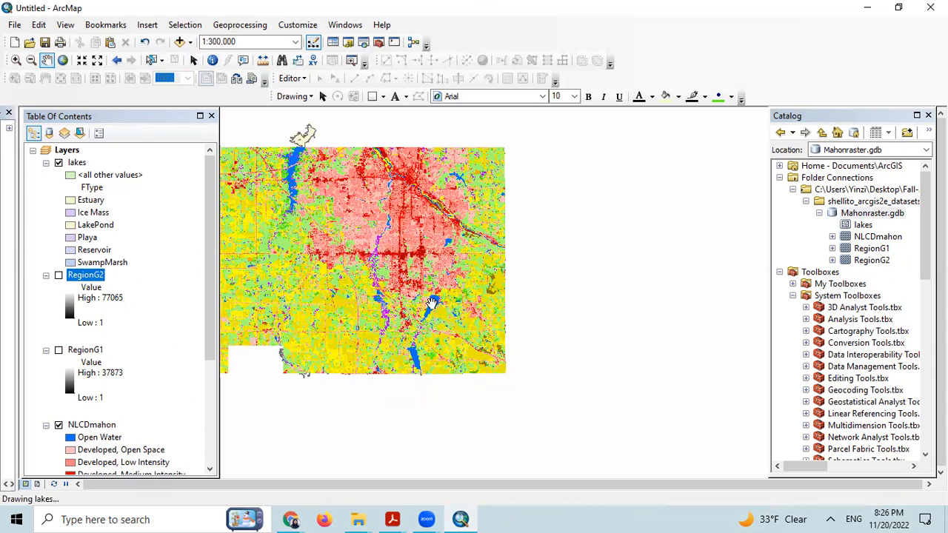
{"action": "scroll", "coordinate": [431, 304], "scroll_direction": "up", "scroll_amount": 5}
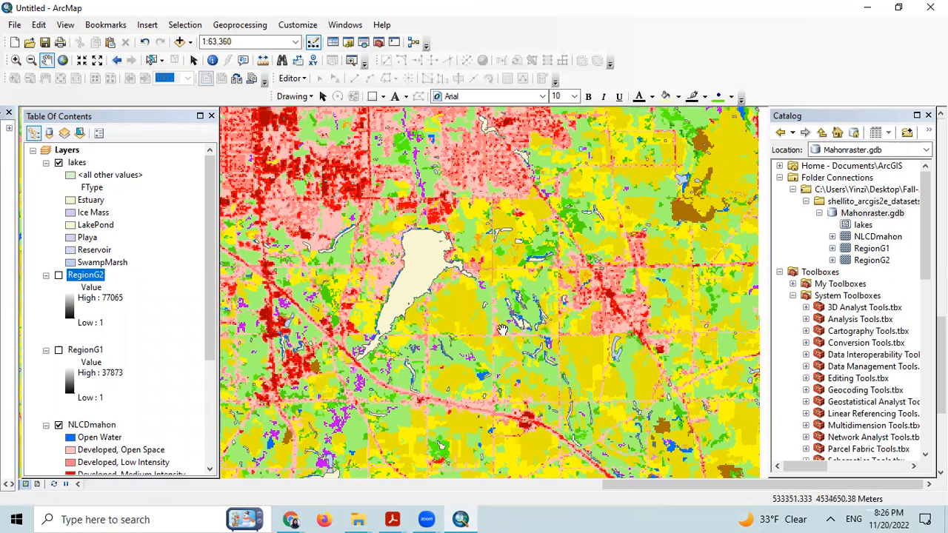
{"action": "scroll", "coordinate": [503, 329], "scroll_direction": "up", "scroll_amount": 1}
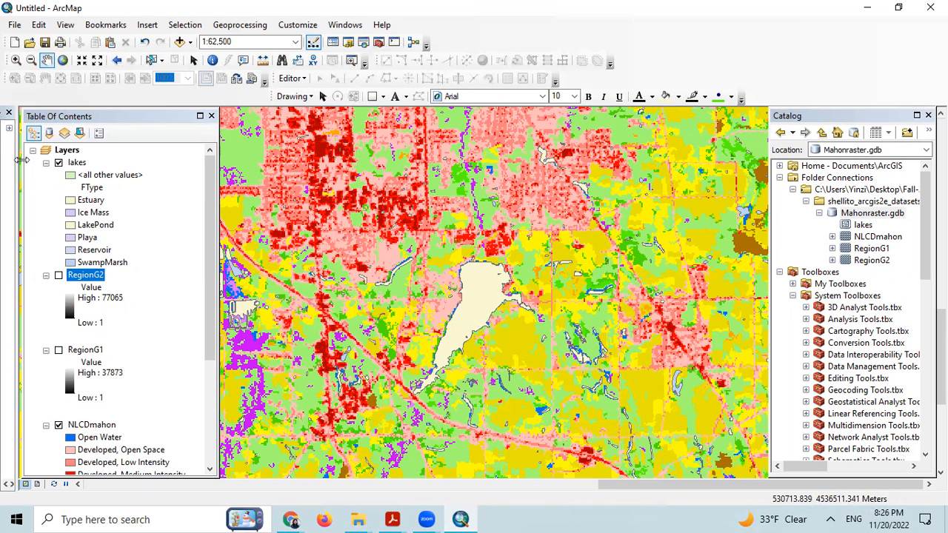
{"action": "left_click", "coordinate": [58, 163]}
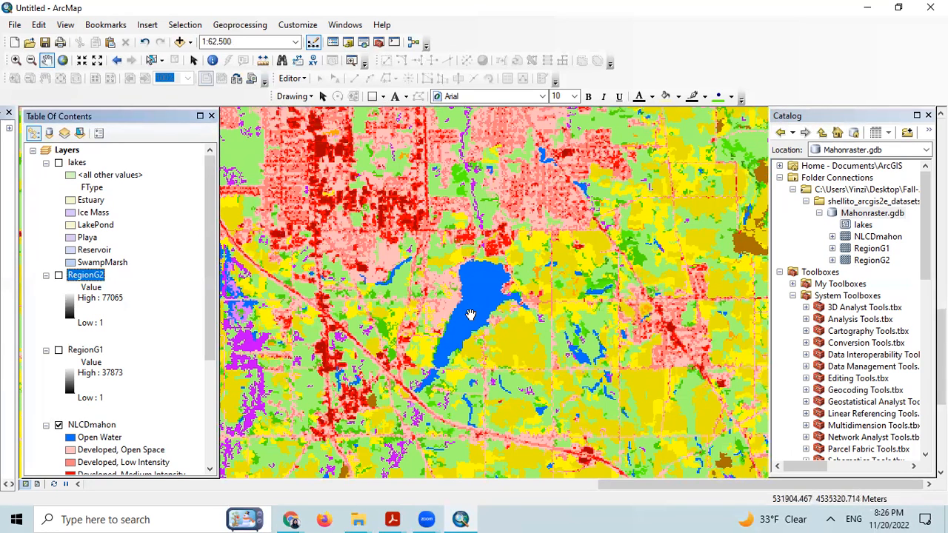
{"action": "left_click", "coordinate": [58, 163]}
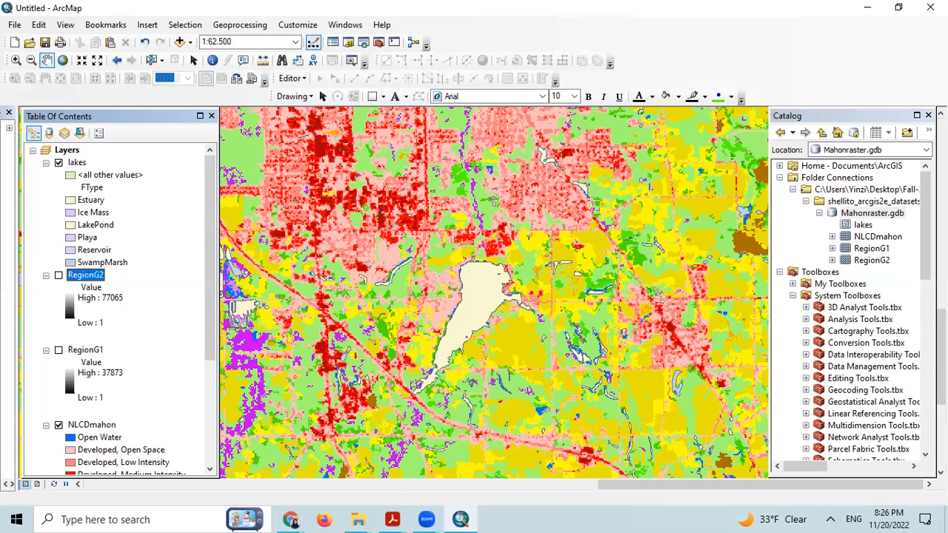
Compare the Evans Lake shoreline with the raster's water cells at 1:24,000, toggling the lakes layer and leaving it hidden.
{"action": "left_click", "coordinate": [393, 520]}
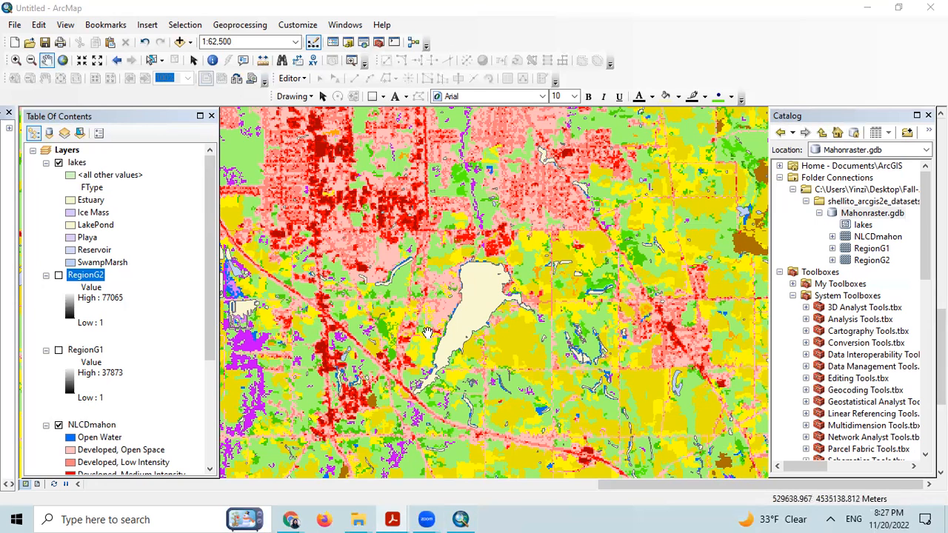
{"action": "left_click", "coordinate": [59, 163]}
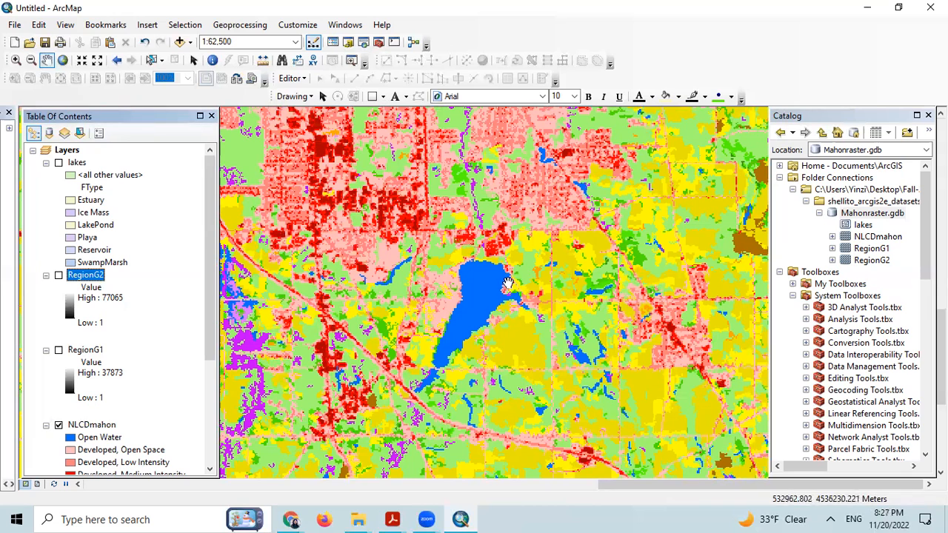
{"action": "left_click", "coordinate": [59, 163]}
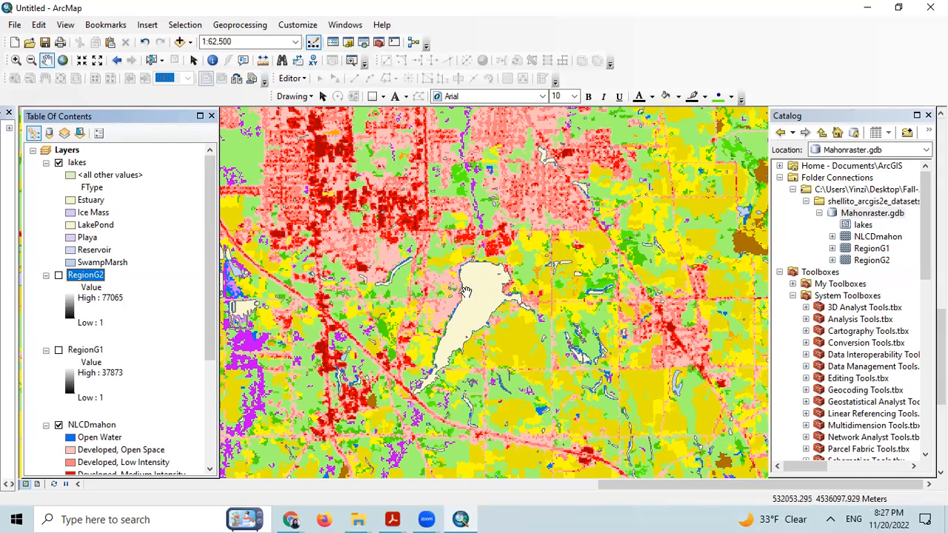
{"action": "scroll", "coordinate": [475, 286], "scroll_direction": "up", "scroll_amount": 2}
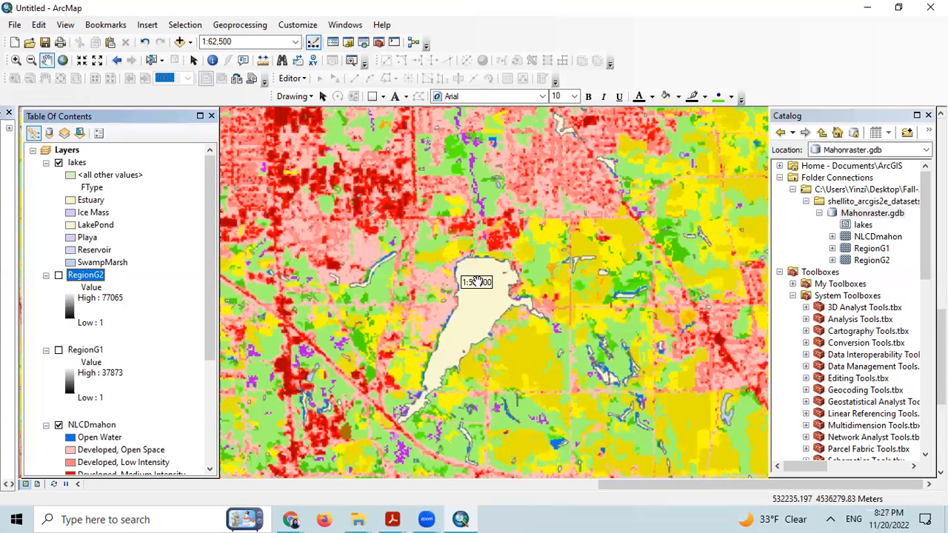
{"action": "scroll", "coordinate": [477, 283], "scroll_direction": "up", "scroll_amount": 3}
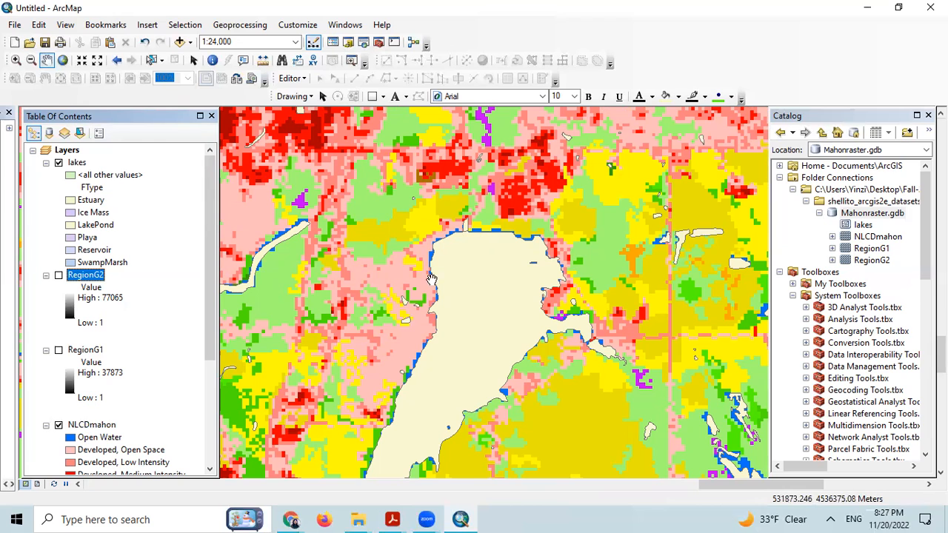
{"action": "left_click", "coordinate": [59, 163]}
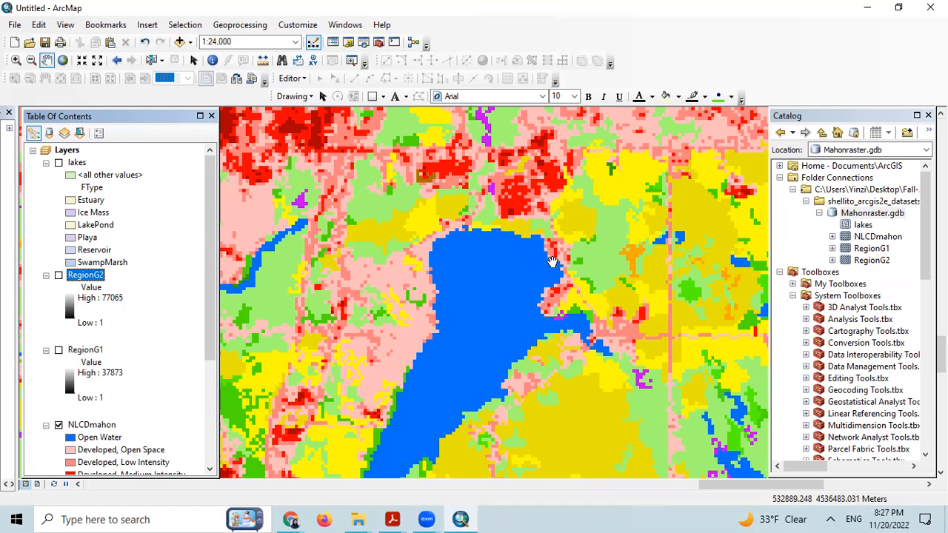
Show the lakes layer over the NLCDmahon raster again around Evans Lake, and switch to Acrobat.
{"action": "left_click", "coordinate": [59, 163]}
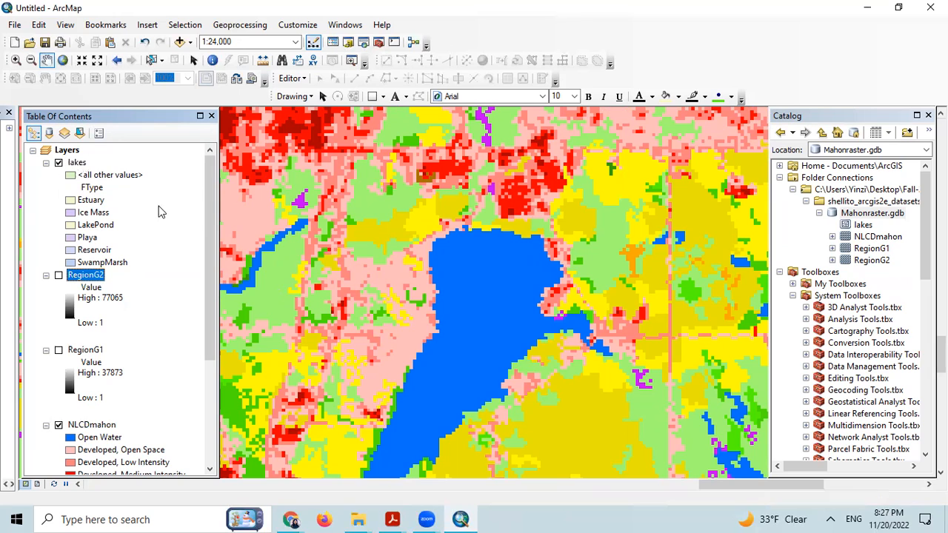
{"action": "left_click_drag", "start_coordinate": [482, 338], "coordinate": [480, 309]}
{"action": "left_click", "coordinate": [393, 520]}
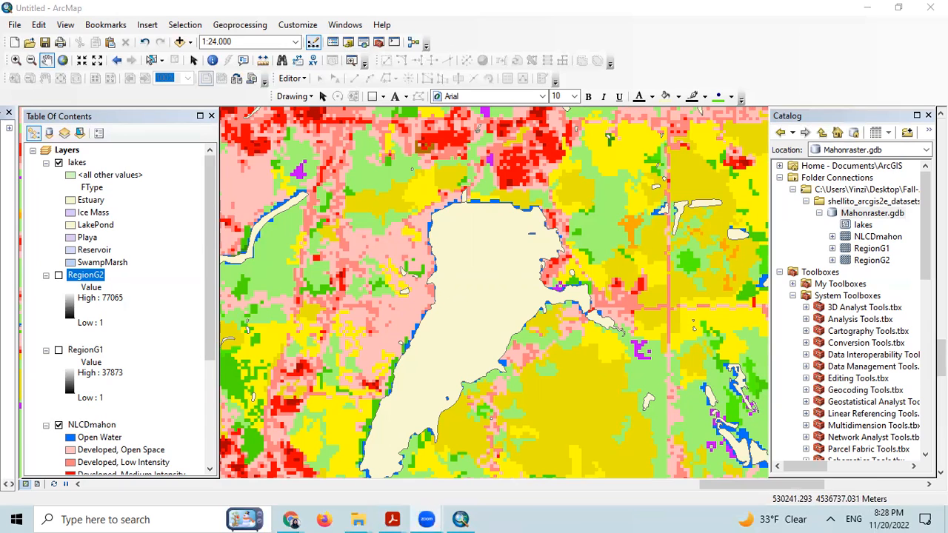
Find the Polygon to Raster tool in the To Raster toolset of the system Conversion Tools and open it.
{"action": "left_click", "coordinate": [793, 296]}
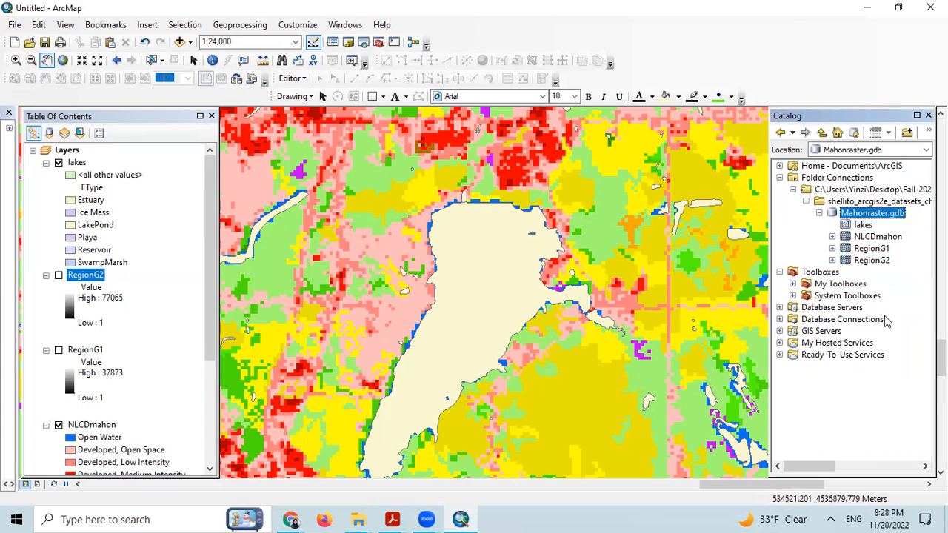
{"action": "left_click", "coordinate": [792, 296]}
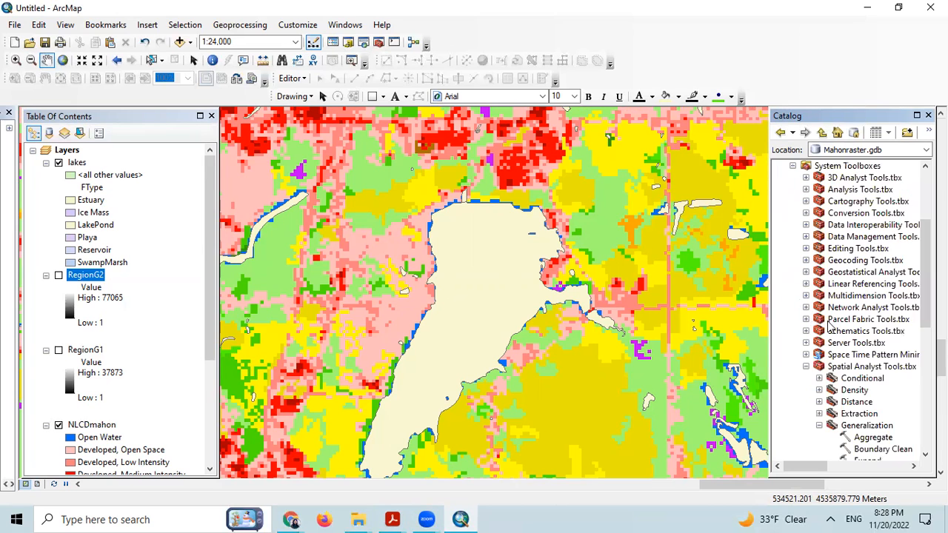
{"action": "left_click", "coordinate": [808, 368]}
{"action": "scroll", "coordinate": [860, 314], "scroll_direction": "up", "scroll_amount": 1}
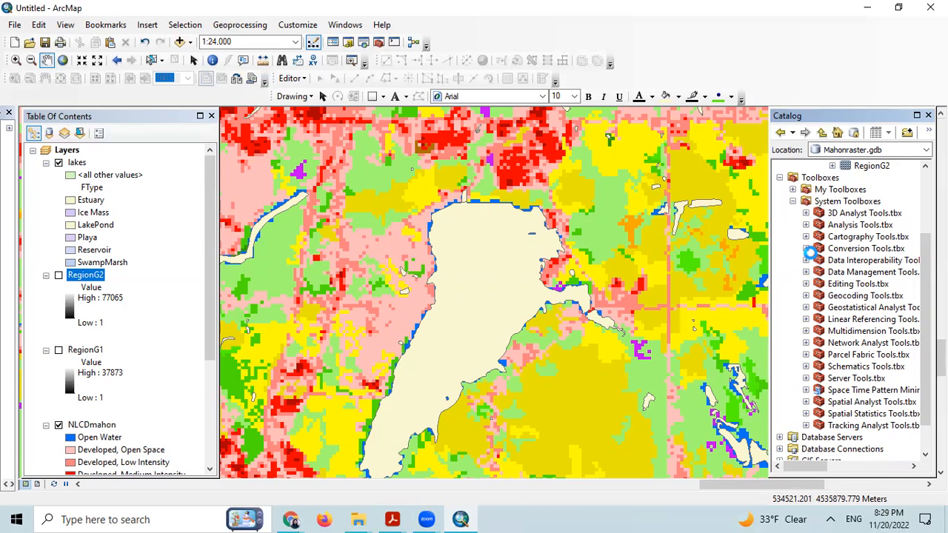
{"action": "left_click", "coordinate": [807, 249]}
{"action": "scroll", "coordinate": [867, 349], "scroll_direction": "down", "scroll_amount": 2}
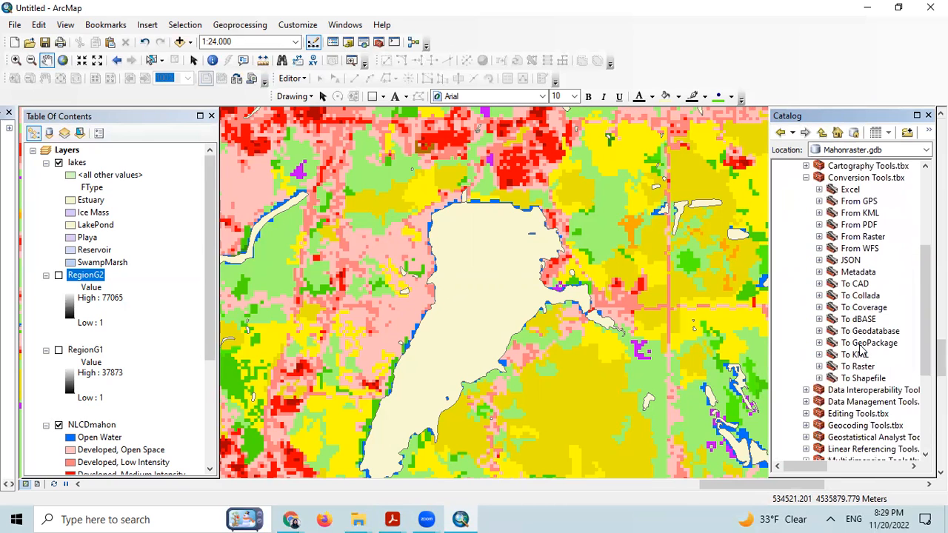
{"action": "left_click", "coordinate": [820, 367]}
{"action": "scroll", "coordinate": [843, 379], "scroll_direction": "down", "scroll_amount": 3}
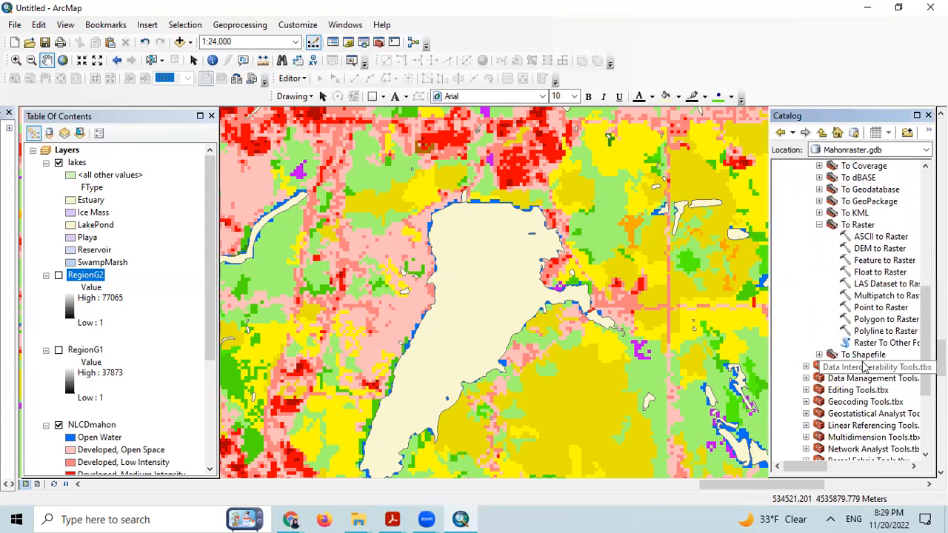
{"action": "double_click", "coordinate": [872, 320]}
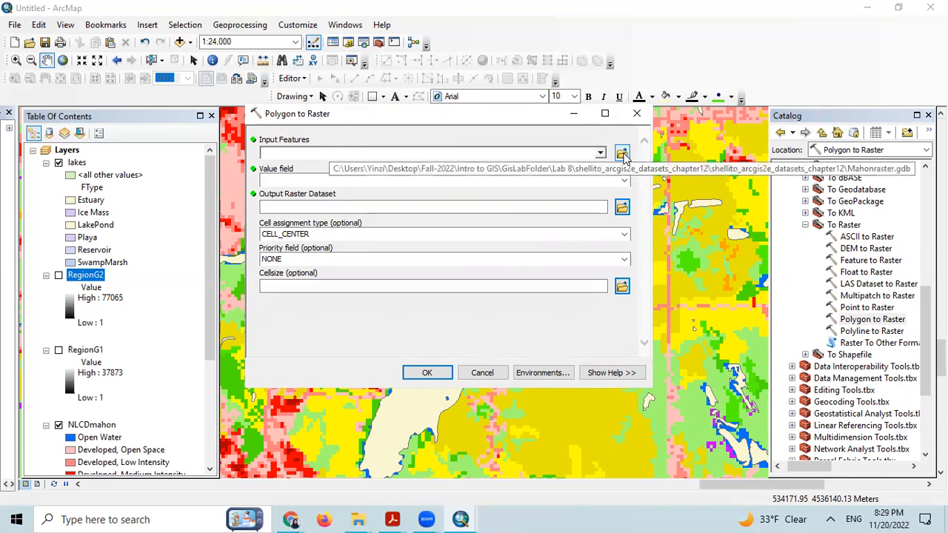
Convert the lakes polygons from Mahonraster.gdb to a raster named lake100m with a cell size of 100, saved in the same geodatabase.
{"action": "left_click", "coordinate": [622, 154]}
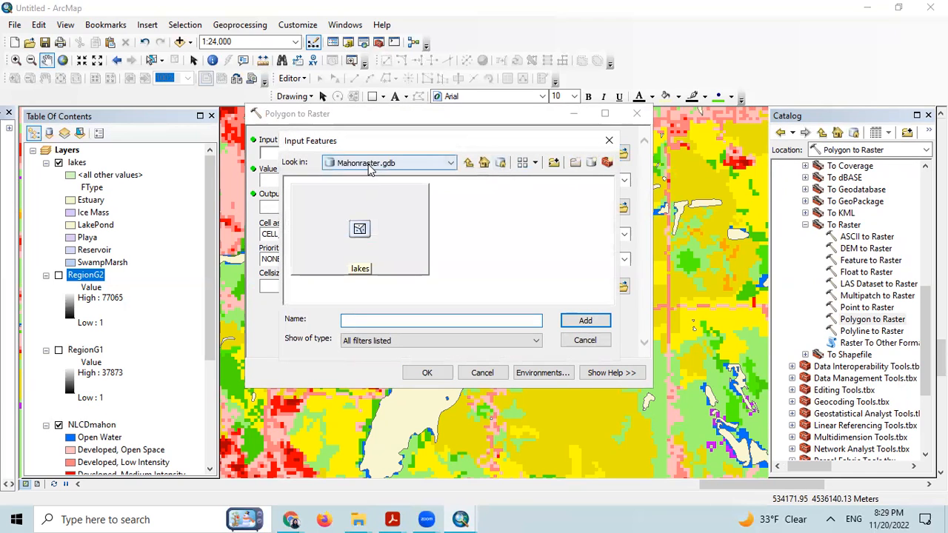
{"action": "double_click", "coordinate": [389, 218]}
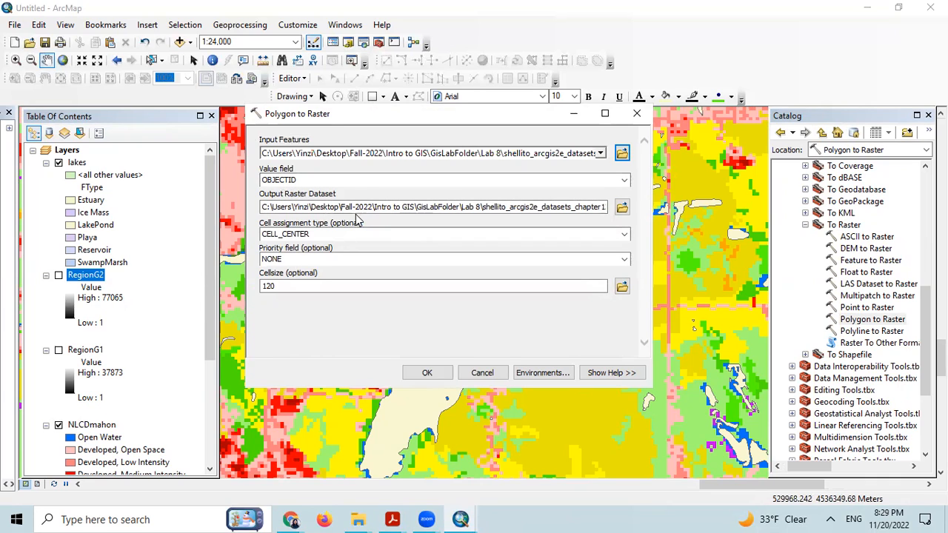
{"action": "left_click", "coordinate": [622, 206]}
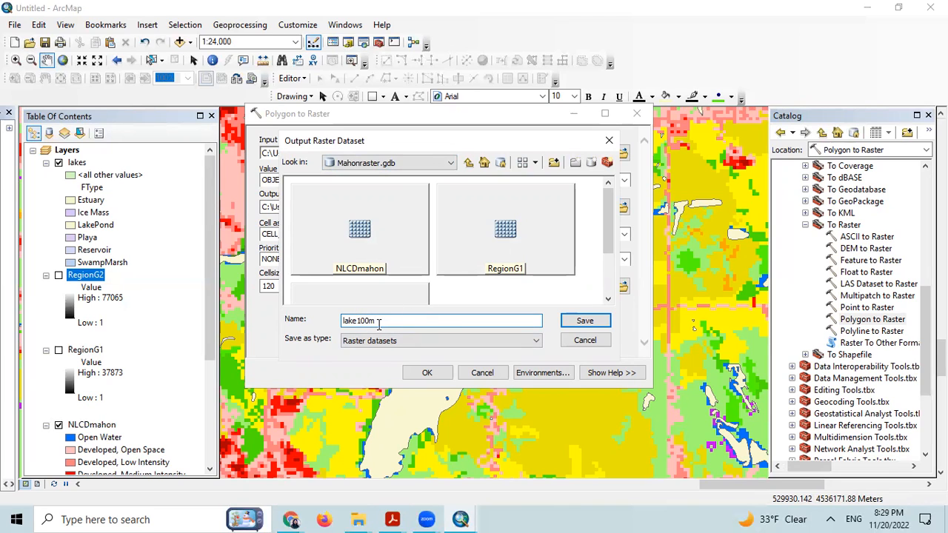
{"action": "left_click", "coordinate": [585, 321]}
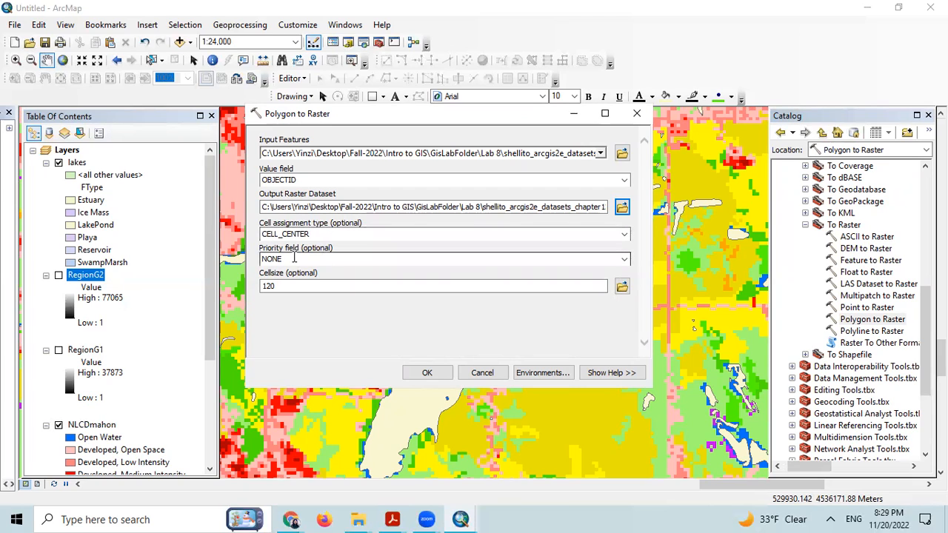
{"action": "double_click", "coordinate": [263, 288]}
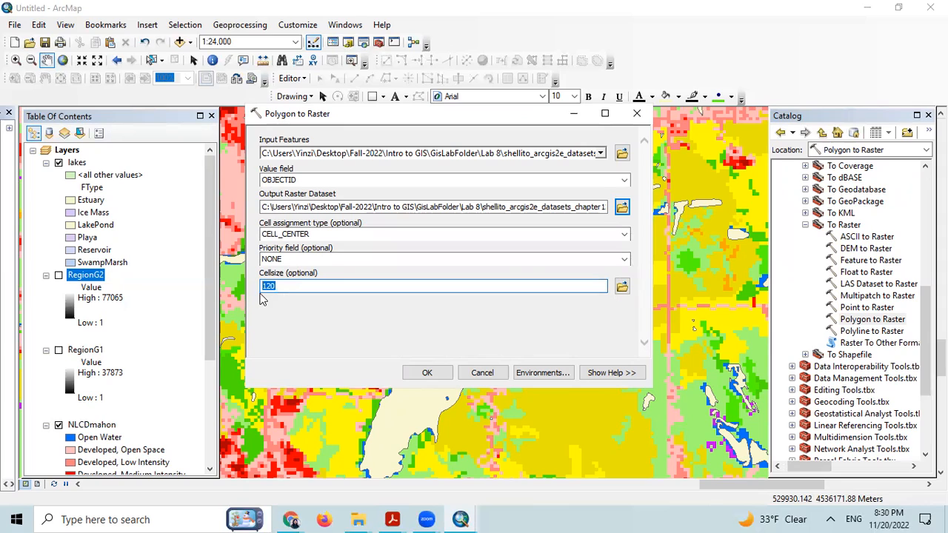
{"action": "type", "text": "100"}
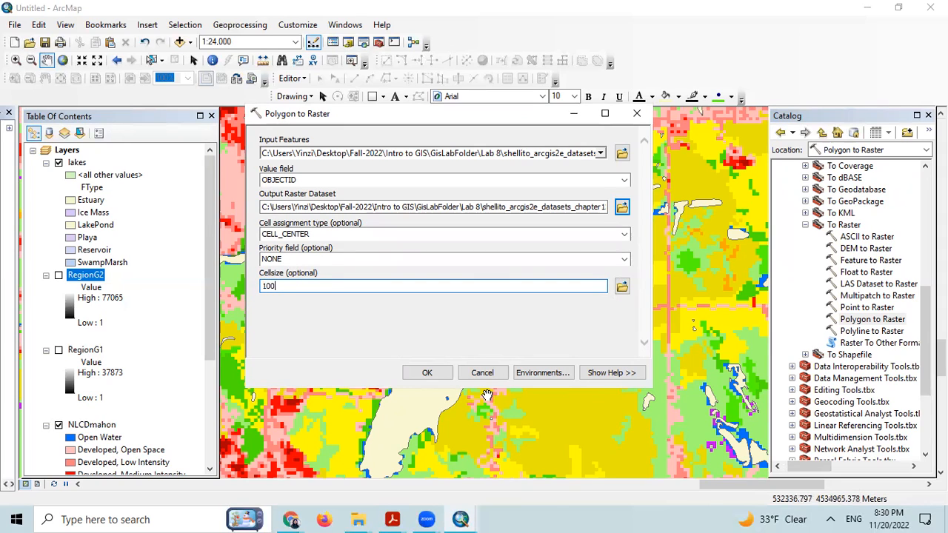
{"action": "left_click", "coordinate": [429, 374]}
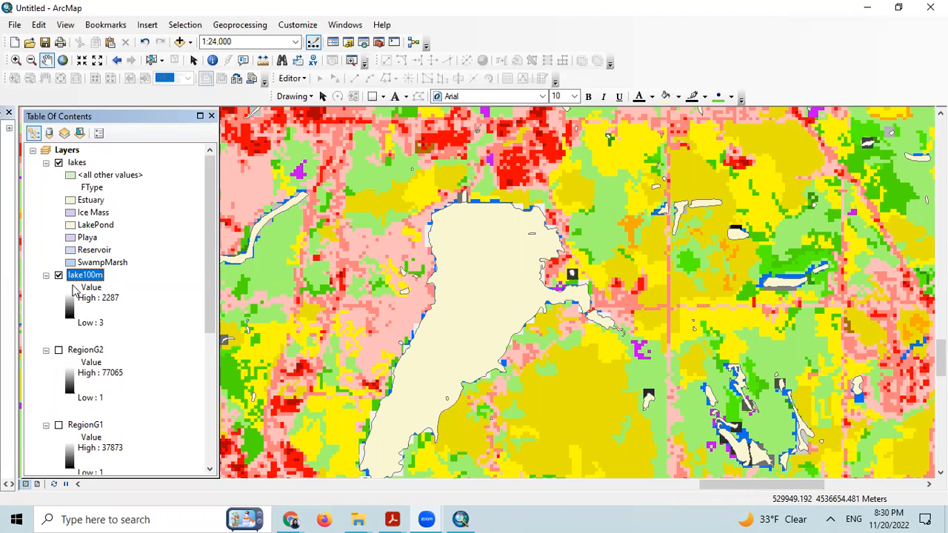
Hide the lakes and NLCDmahon layers to examine the lake100m raster cells of Evans Lake on their own.
{"action": "left_click", "coordinate": [59, 163]}
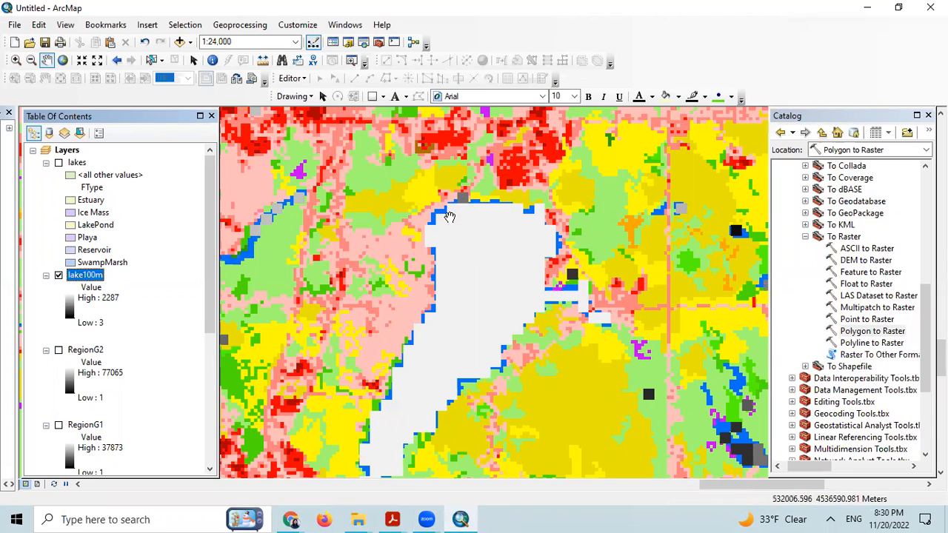
{"action": "scroll", "coordinate": [96, 359], "scroll_direction": "down", "scroll_amount": 2}
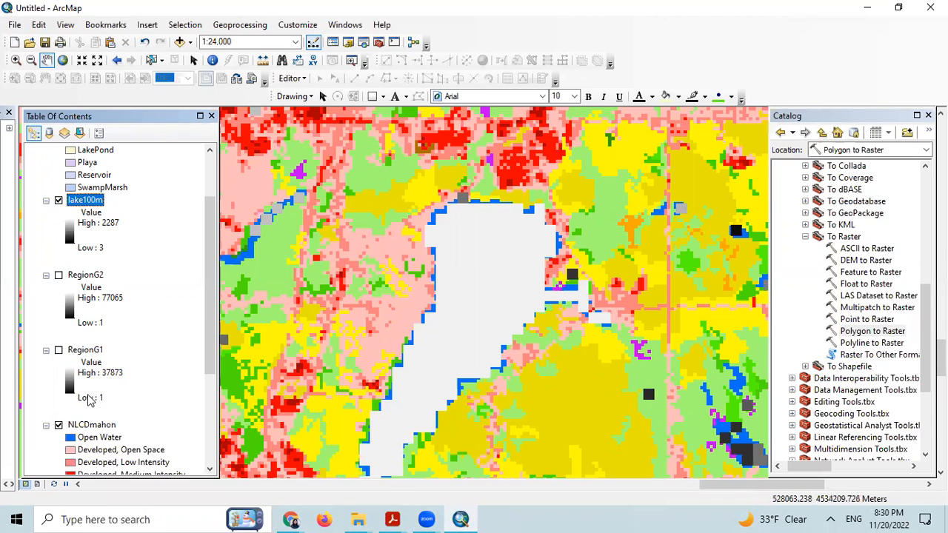
{"action": "left_click", "coordinate": [59, 424]}
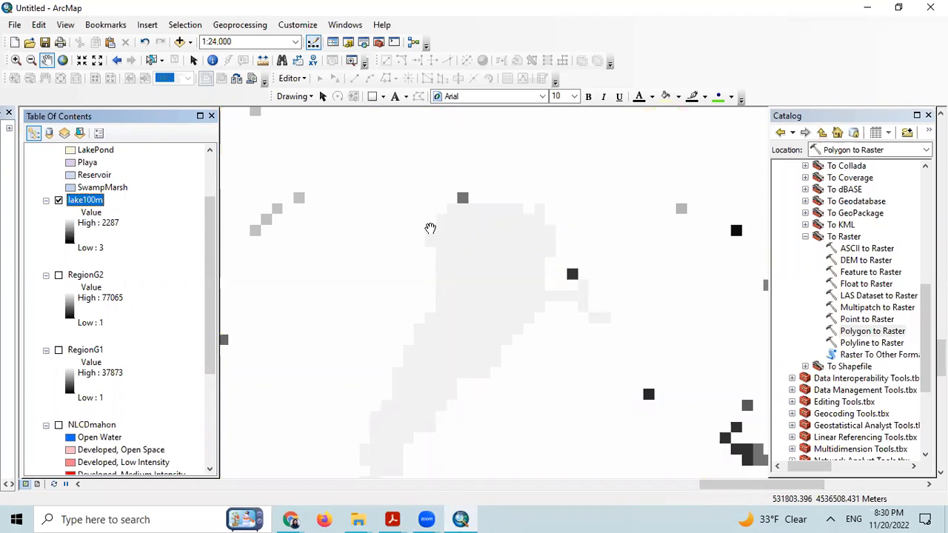
{"action": "scroll", "coordinate": [498, 310], "scroll_direction": "down", "scroll_amount": 2}
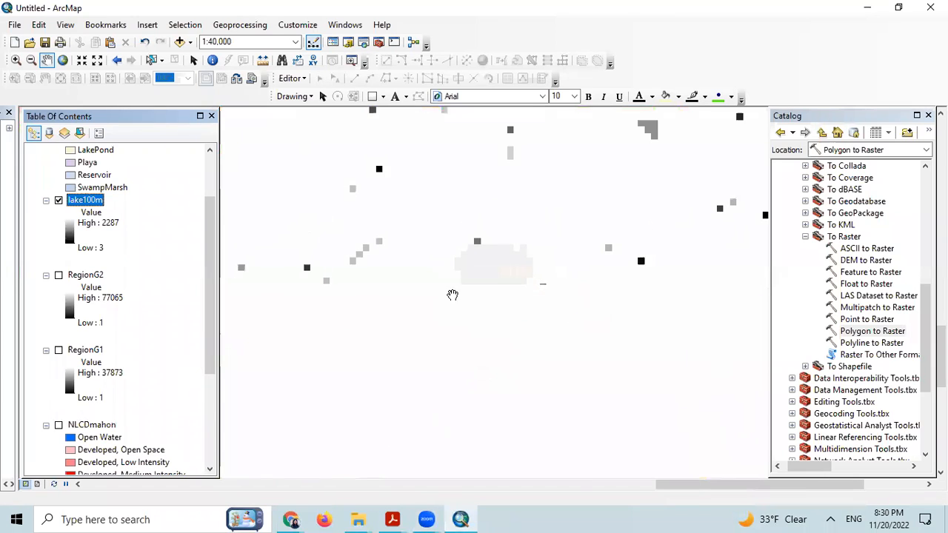
{"action": "scroll", "coordinate": [482, 296], "scroll_direction": "up", "scroll_amount": 2}
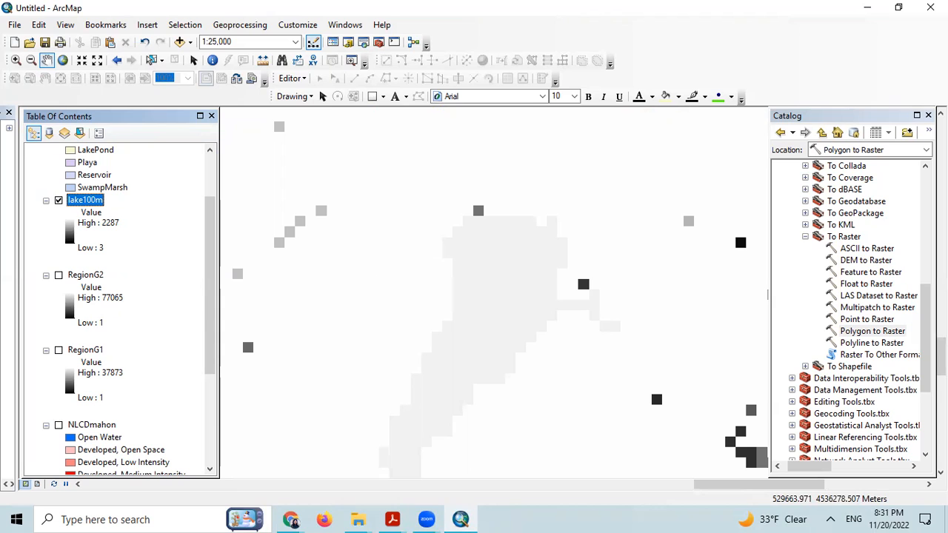
Open the lake100m attribute table and identify the Evans Lake cells to read their pixel value and count.
{"action": "right_click", "coordinate": [89, 202]}
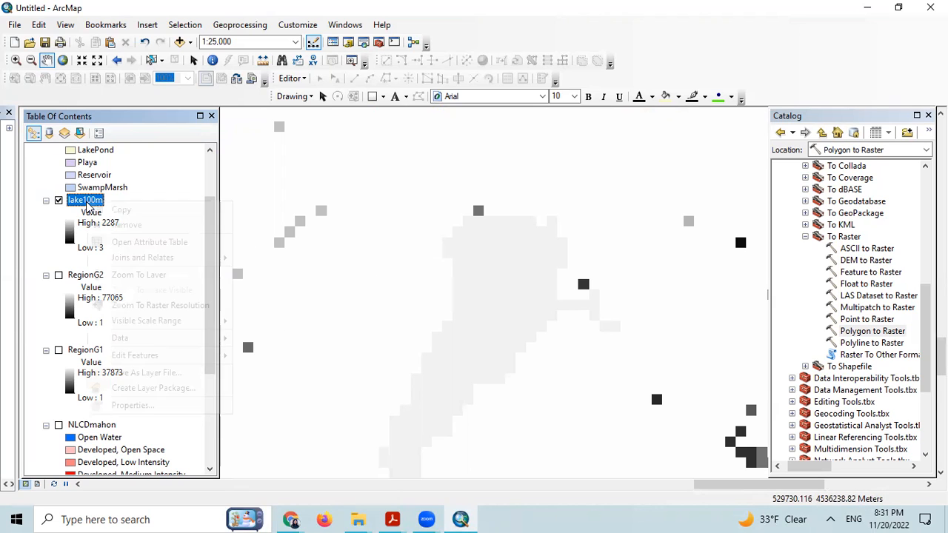
{"action": "left_click", "coordinate": [144, 243]}
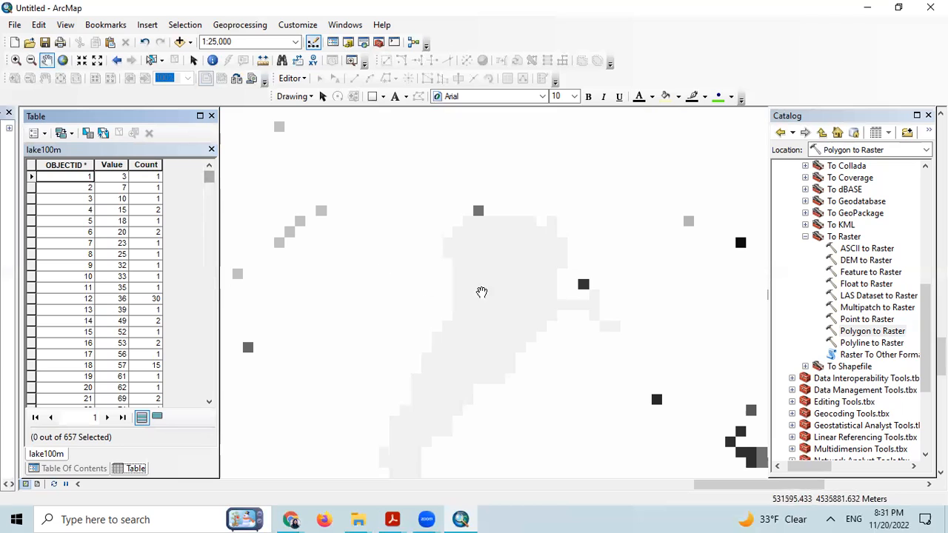
{"action": "left_click", "coordinate": [213, 60]}
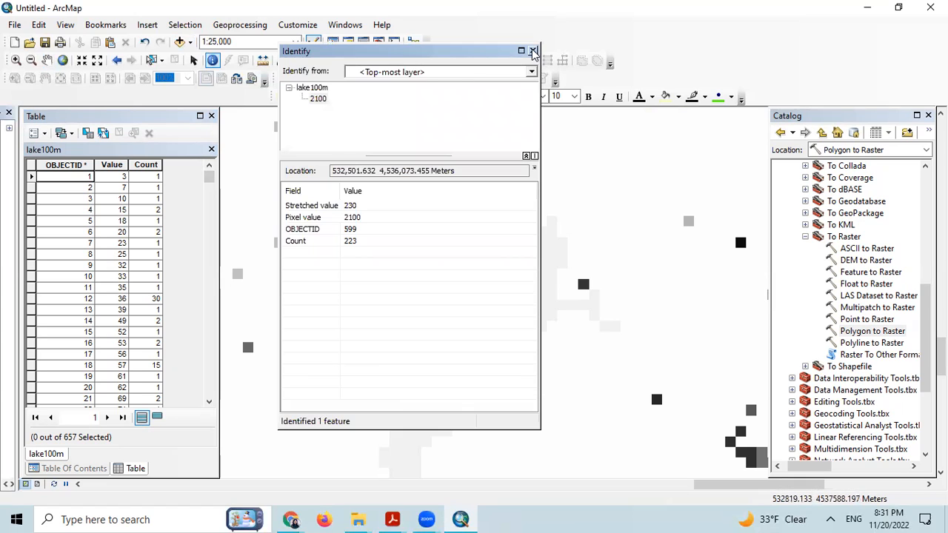
{"action": "left_click", "coordinate": [532, 50]}
{"action": "left_click", "coordinate": [523, 279]}
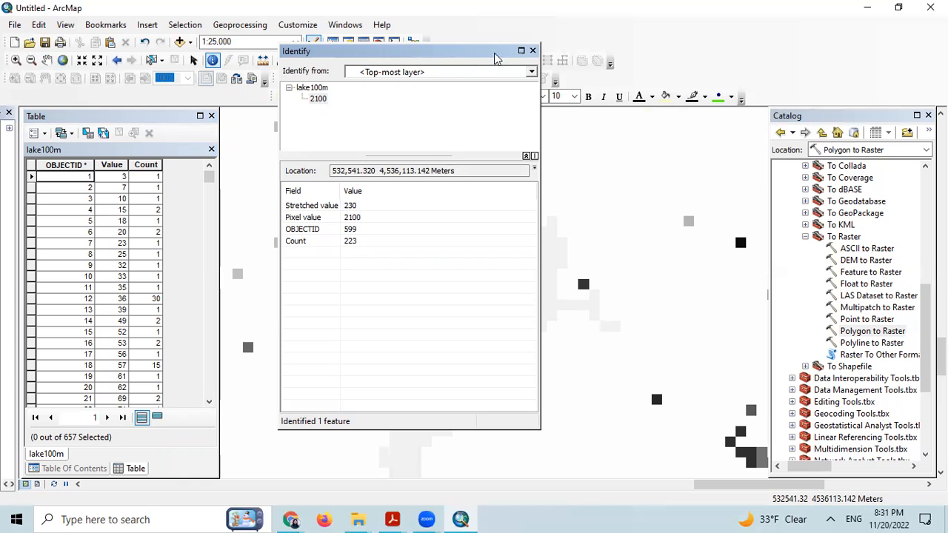
{"action": "left_click", "coordinate": [533, 51]}
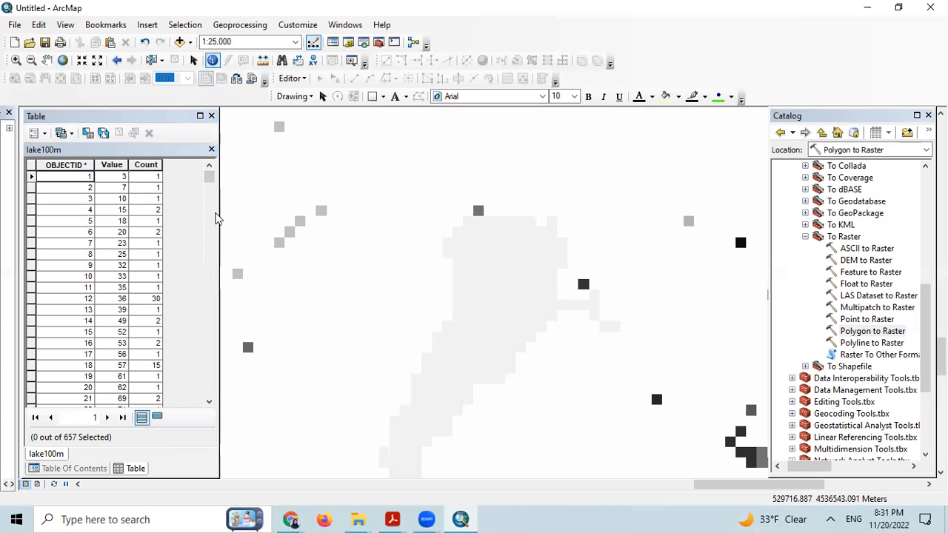
Sort the lake100m table by Value in descending order and select the record with value 2100.
{"action": "right_click", "coordinate": [112, 166]}
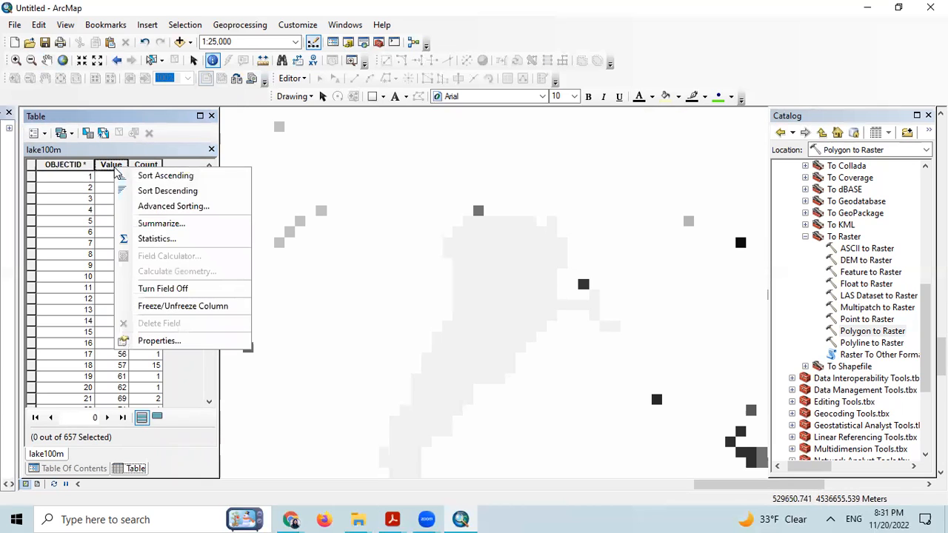
{"action": "left_click", "coordinate": [158, 192]}
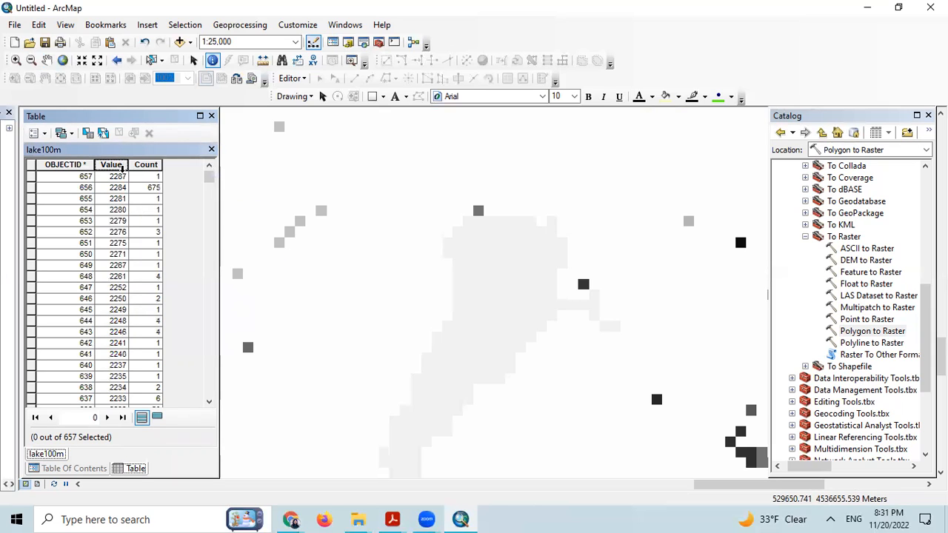
{"action": "scroll", "coordinate": [109, 255], "scroll_direction": "down", "scroll_amount": 2}
{"action": "scroll", "coordinate": [118, 344], "scroll_direction": "down", "scroll_amount": 2}
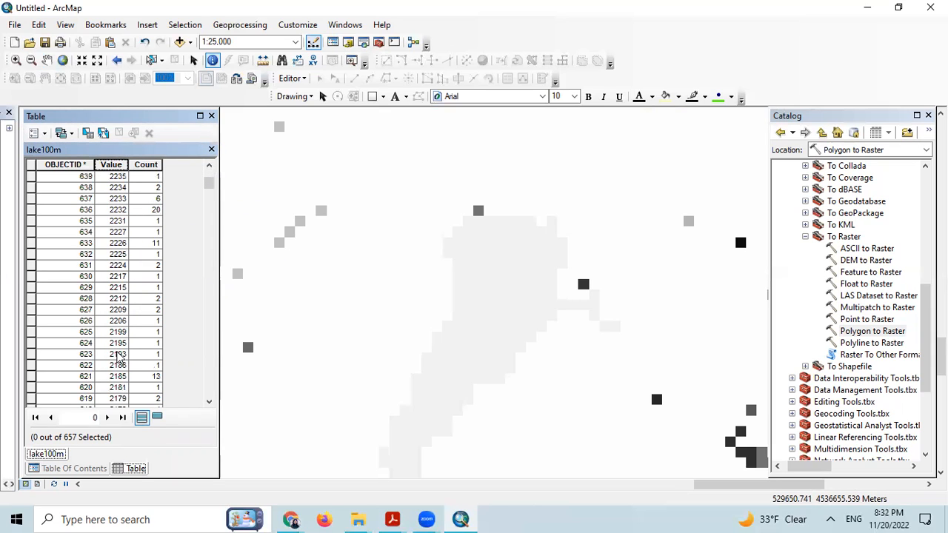
{"action": "scroll", "coordinate": [120, 378], "scroll_direction": "down", "scroll_amount": 4}
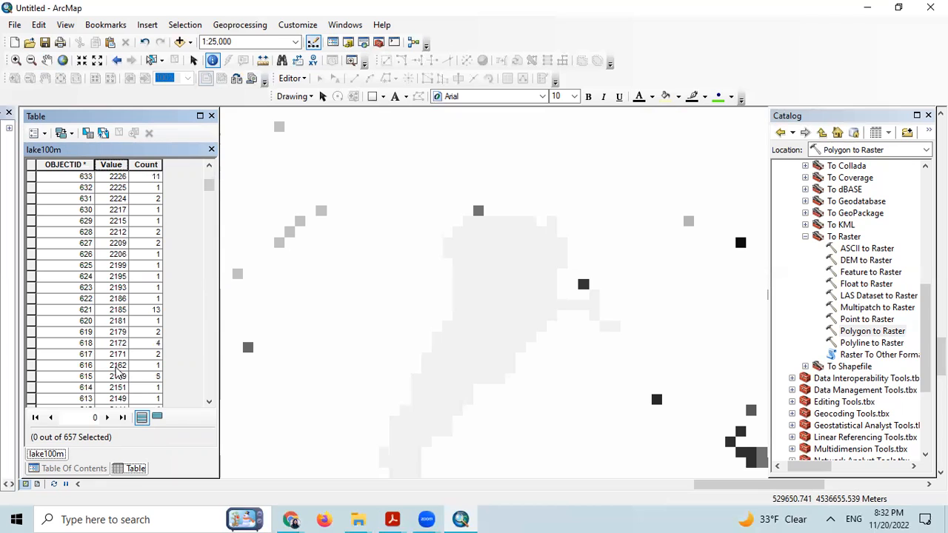
{"action": "scroll", "coordinate": [117, 378], "scroll_direction": "down", "scroll_amount": 3}
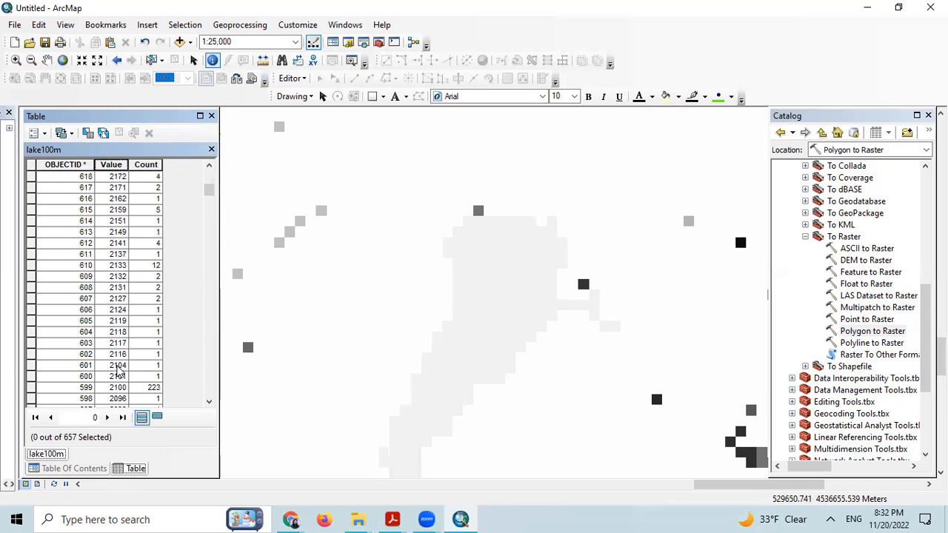
{"action": "left_click", "coordinate": [32, 388]}
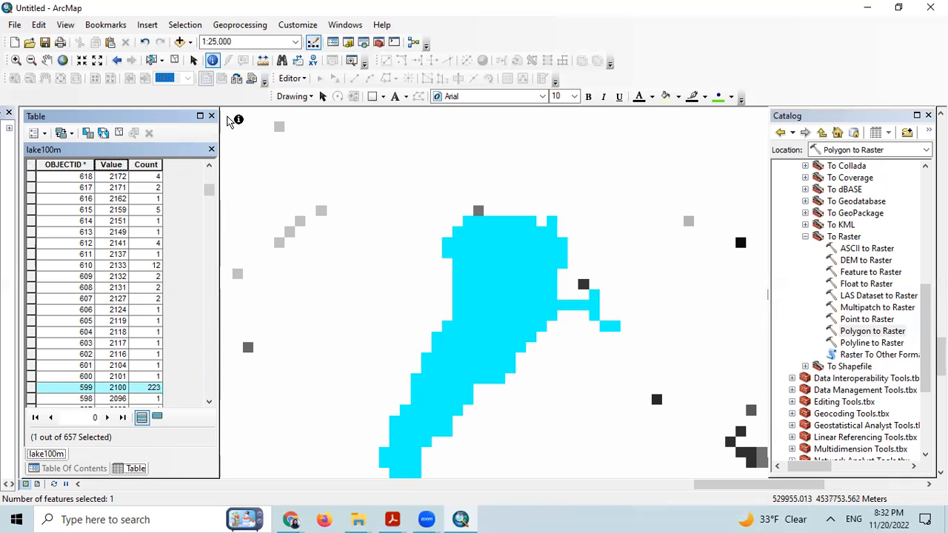
Close the lake100m table, then compare the rasterized Evans Lake with its polygon by showing the lakes layer and hiding lake100m.
{"action": "left_click", "coordinate": [211, 149]}
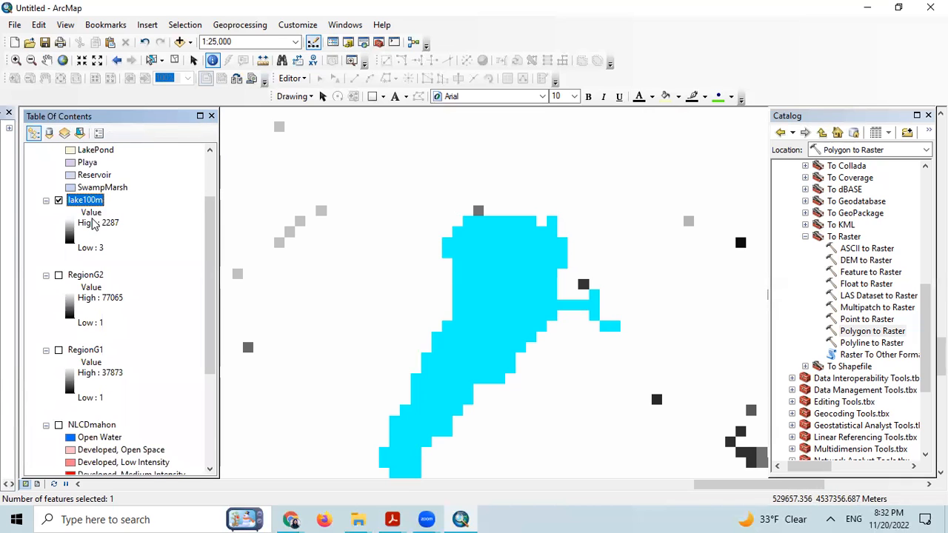
{"action": "scroll", "coordinate": [101, 207], "scroll_direction": "up", "scroll_amount": 2}
{"action": "left_click", "coordinate": [59, 163]}
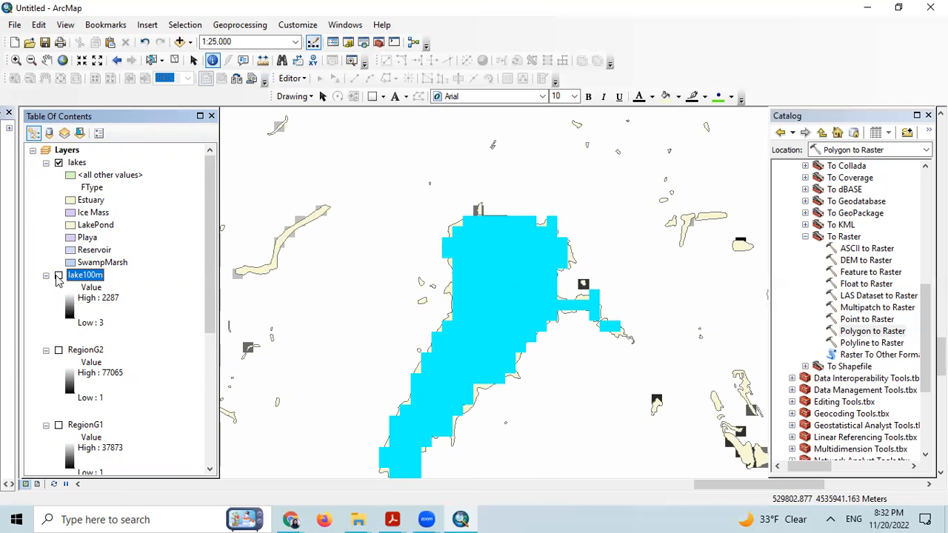
{"action": "left_click", "coordinate": [58, 277]}
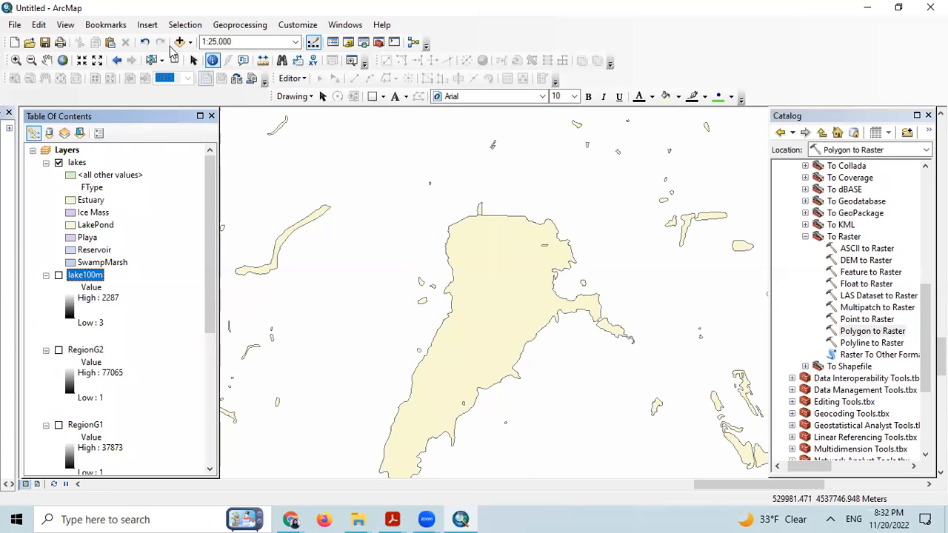
{"action": "left_click", "coordinate": [47, 60]}
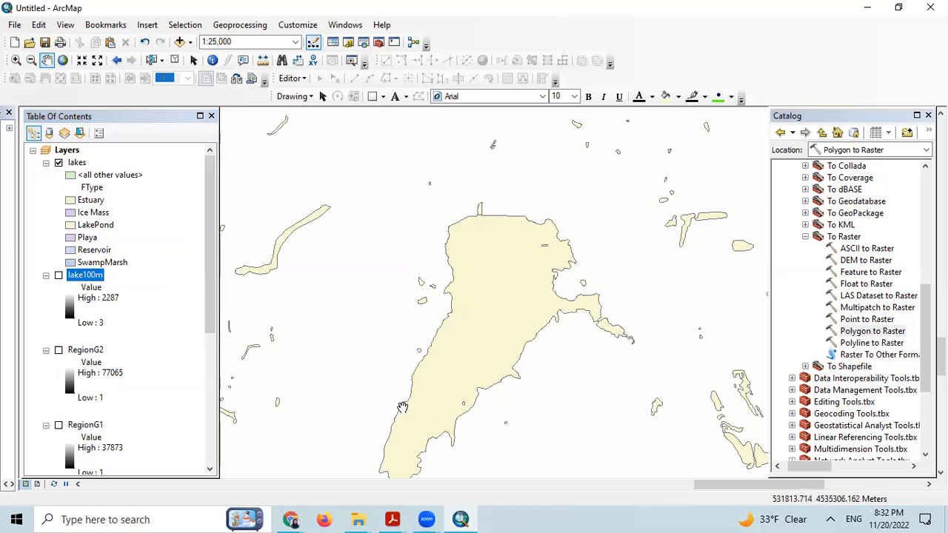
Show the lake100m raster with the lakes polygons to compare their Evans Lake boundaries up close, and hide lake100m again.
{"action": "left_click", "coordinate": [58, 275]}
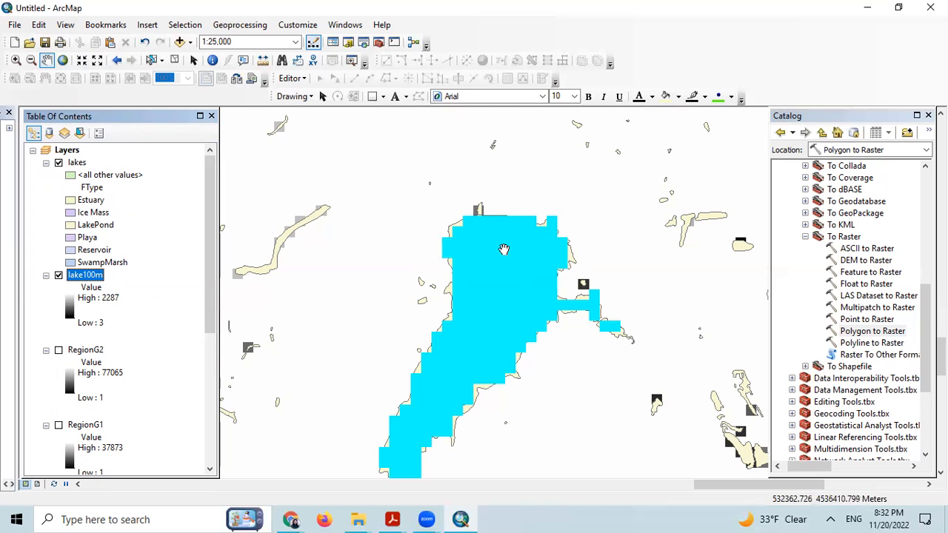
{"action": "scroll", "coordinate": [503, 248], "scroll_direction": "up", "scroll_amount": 3}
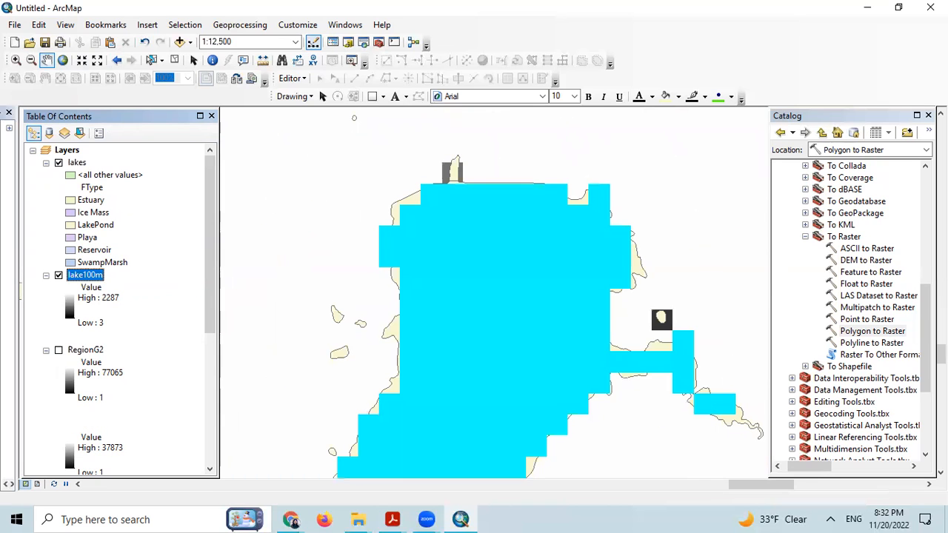
{"action": "key", "text": "alt+Tab"}
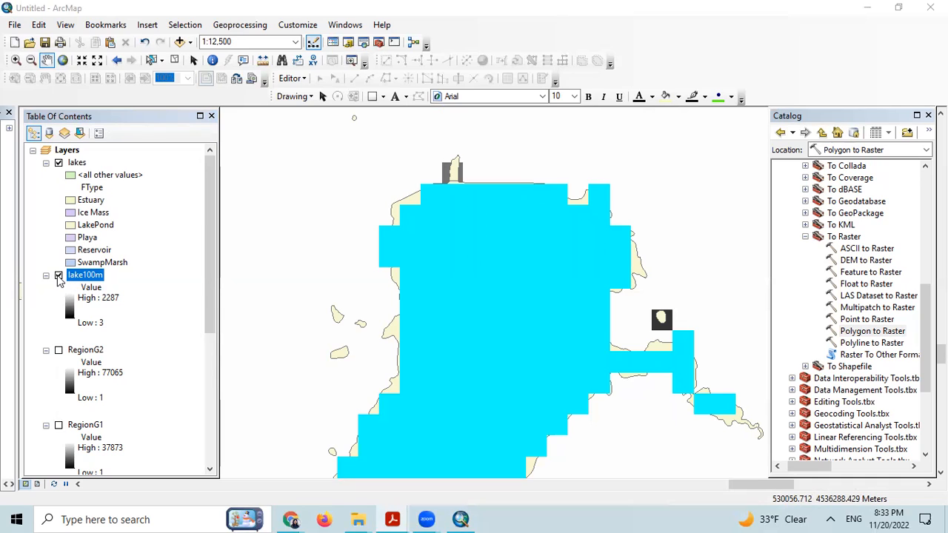
{"action": "left_click", "coordinate": [59, 276]}
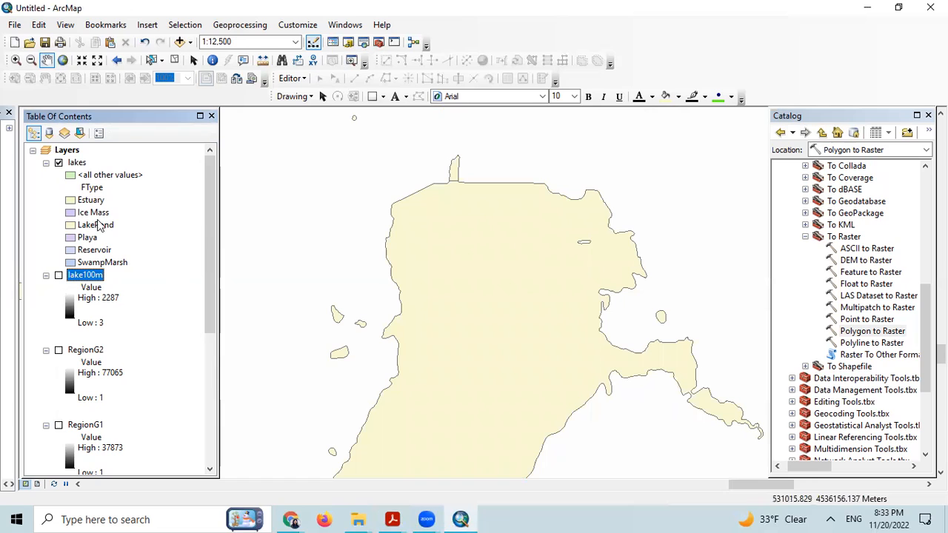
Start the Polygon to Raster tool with the lakes feature class from Mahonraster.gdb as its input features.
{"action": "double_click", "coordinate": [873, 333]}
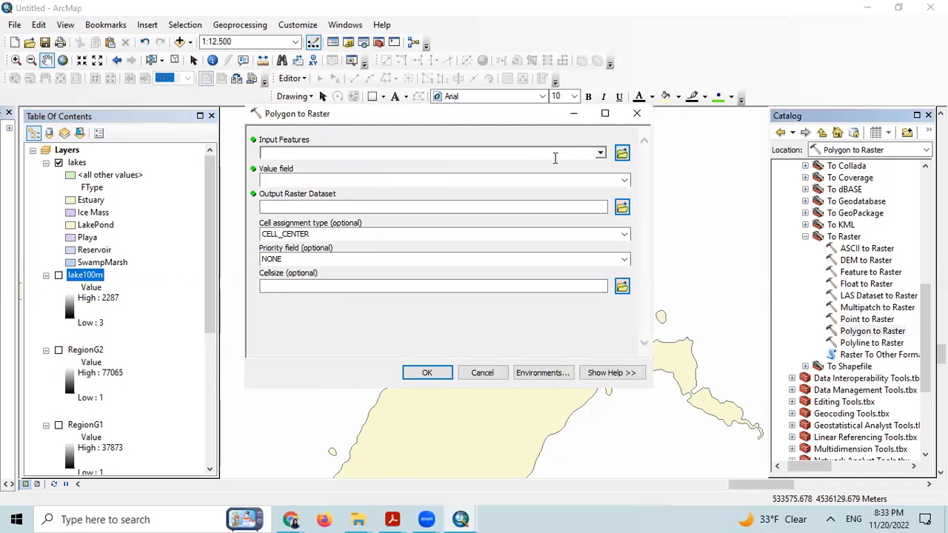
{"action": "left_click", "coordinate": [622, 154]}
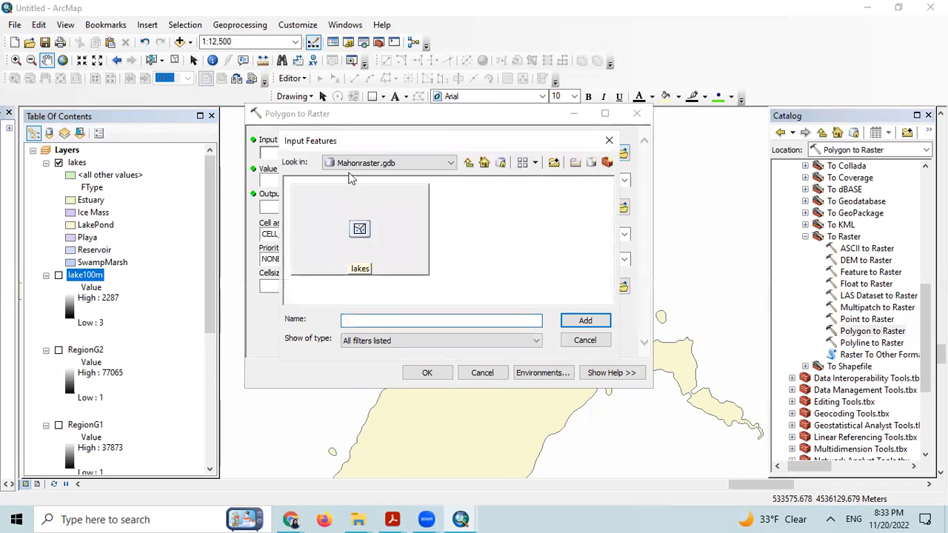
{"action": "left_click", "coordinate": [379, 250]}
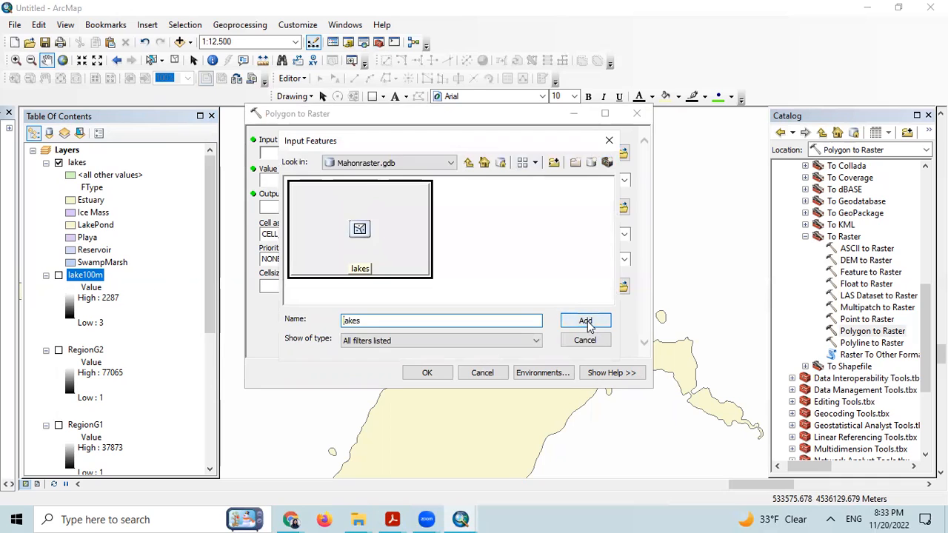
{"action": "left_click", "coordinate": [586, 321]}
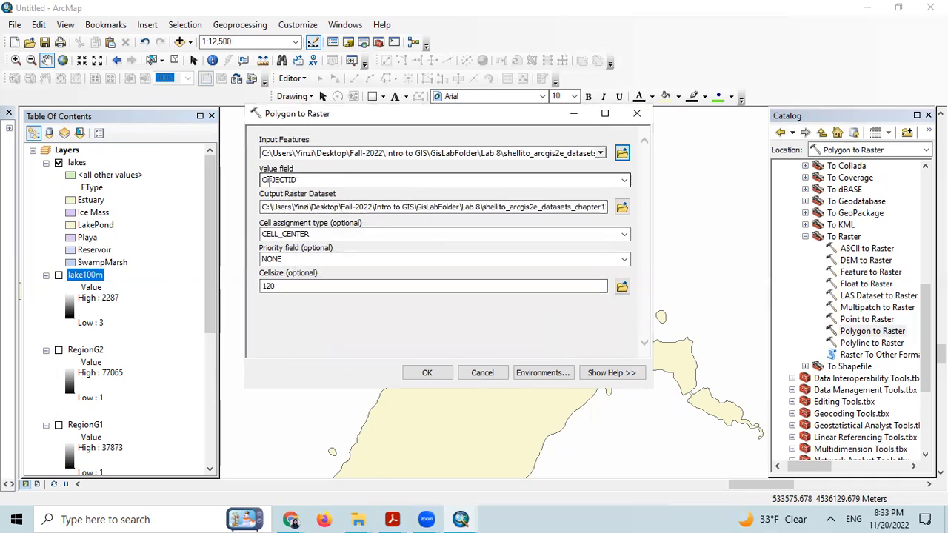
Name the output raster lake10m in Mahonraster.gdb, set the cell size to 10, and run the conversion.
{"action": "left_click", "coordinate": [621, 208]}
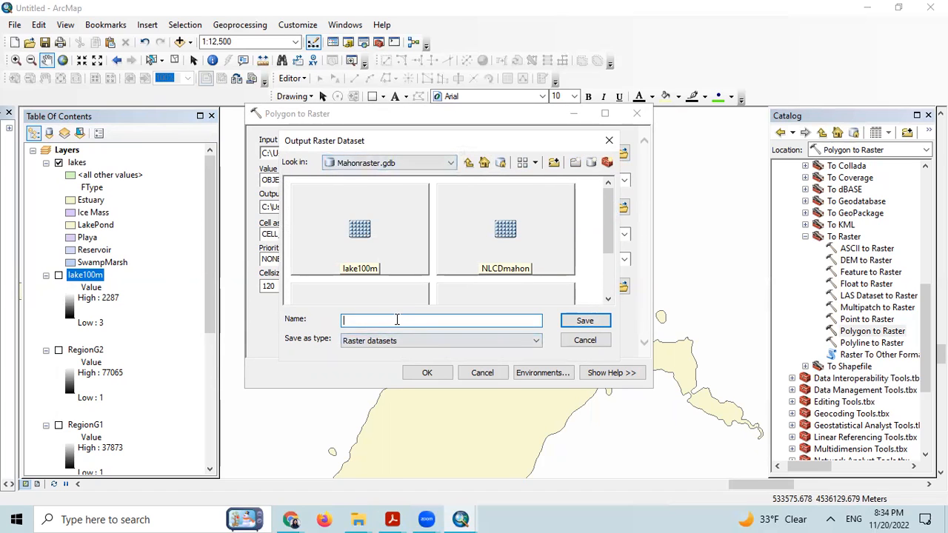
{"action": "type", "text": "lk"}
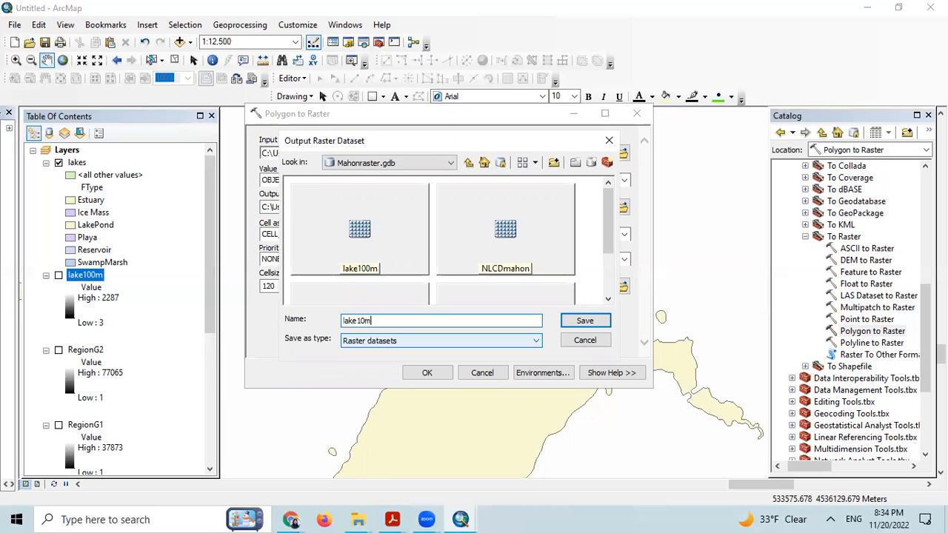
{"action": "left_click", "coordinate": [586, 323]}
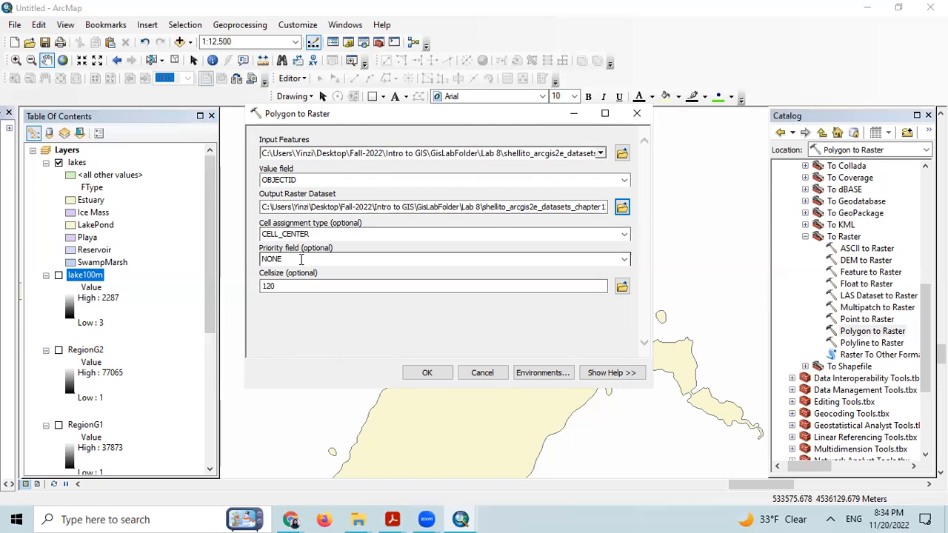
{"action": "left_click_drag", "start_coordinate": [285, 287], "coordinate": [251, 287]}
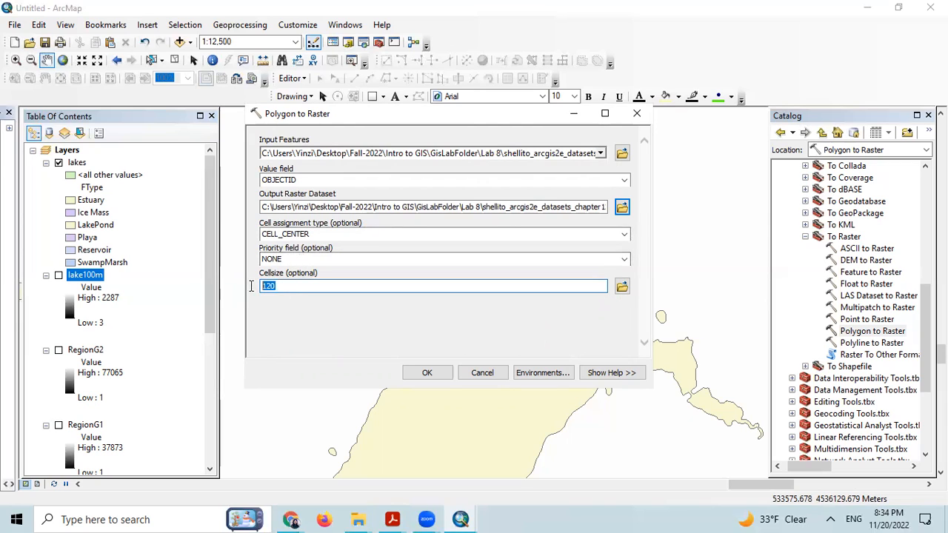
{"action": "type", "text": "1"}
{"action": "left_click", "coordinate": [427, 374]}
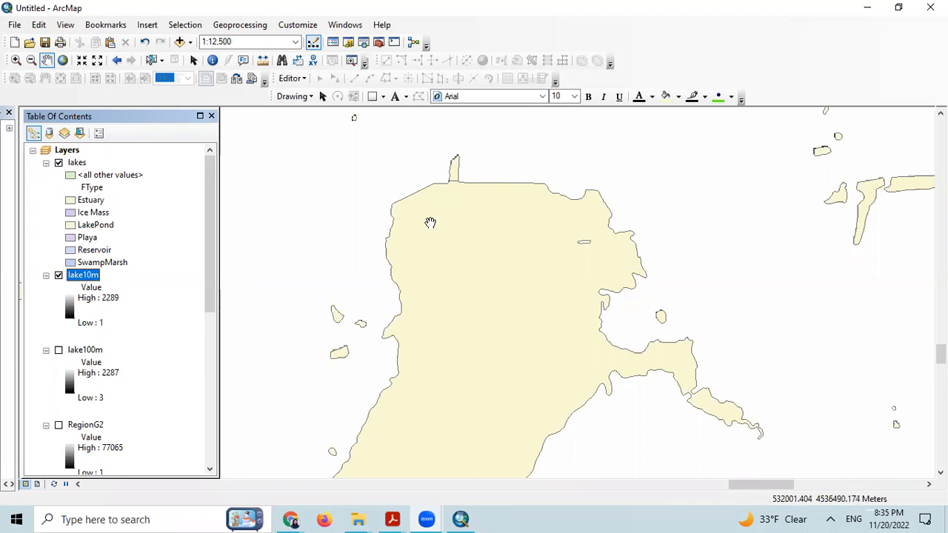
Hide the lakes polygons to examine the Evans Lake cells in the lake10m raster on their own.
{"action": "left_click_drag", "start_coordinate": [504, 323], "coordinate": [492, 294]}
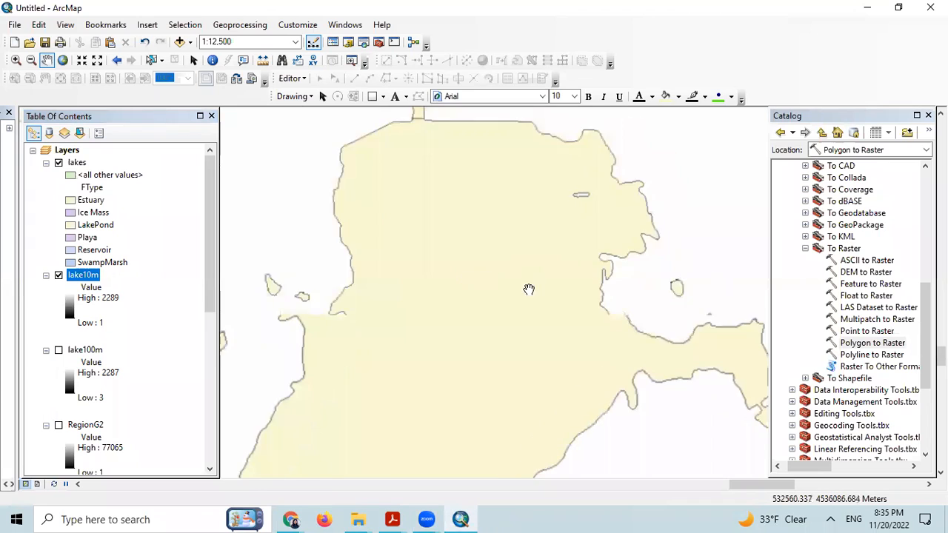
{"action": "left_click", "coordinate": [58, 163]}
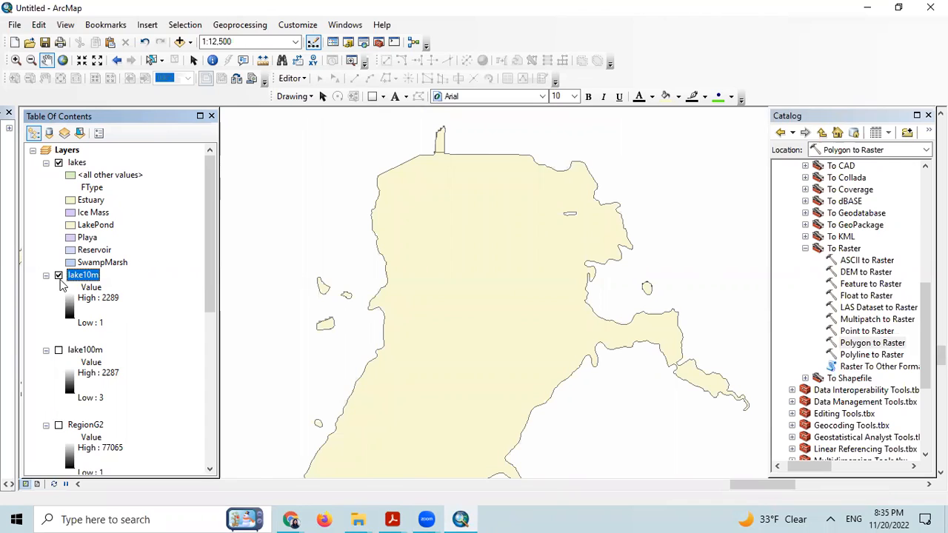
{"action": "left_click", "coordinate": [58, 163]}
{"action": "left_click", "coordinate": [59, 275]}
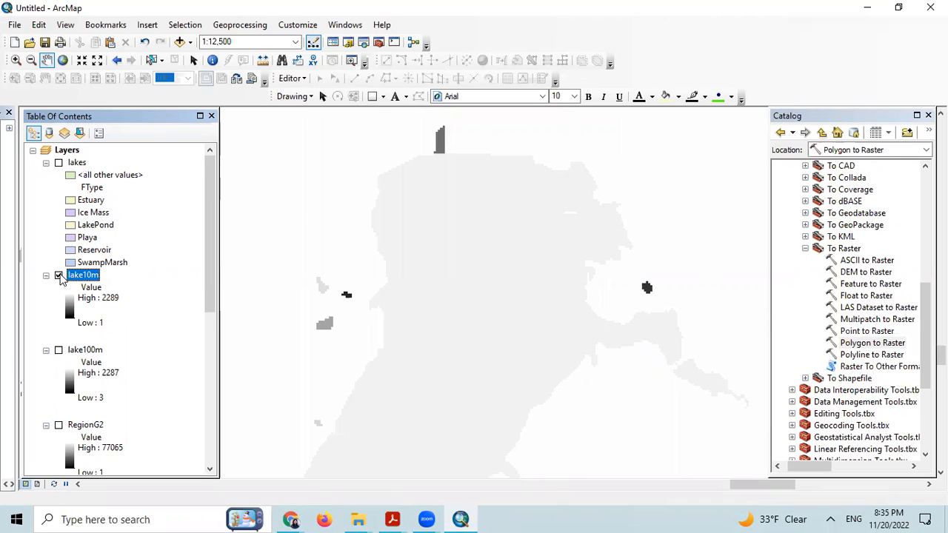
Alternately show and hide the lakes layer over lake10m to compare the Evans Lake shoreline, leaving both layers displayed.
{"action": "left_click", "coordinate": [59, 163]}
{"action": "left_click", "coordinate": [59, 163]}
{"action": "left_click", "coordinate": [58, 163]}
{"action": "left_click", "coordinate": [59, 163]}
{"action": "left_click", "coordinate": [58, 164]}
{"action": "left_click", "coordinate": [58, 163]}
{"action": "left_click", "coordinate": [59, 164]}
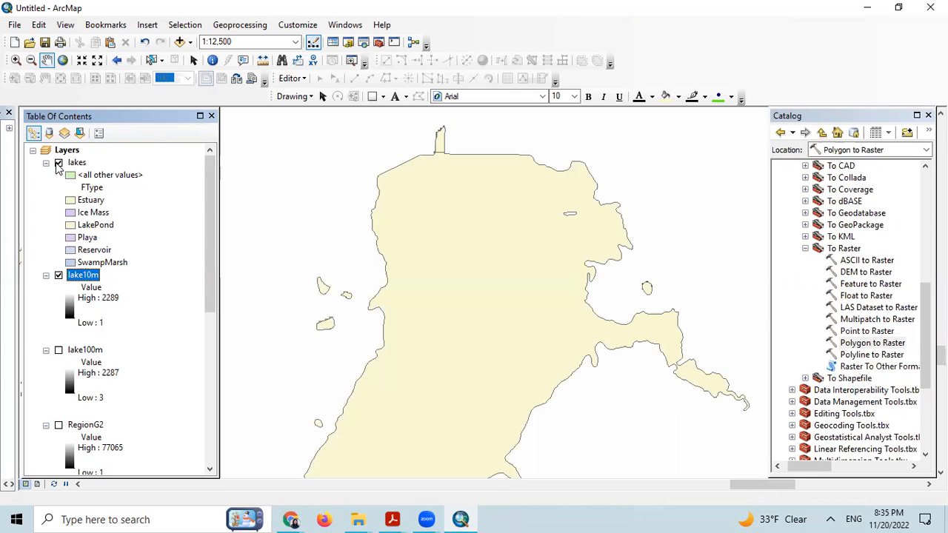
{"action": "left_click", "coordinate": [58, 163]}
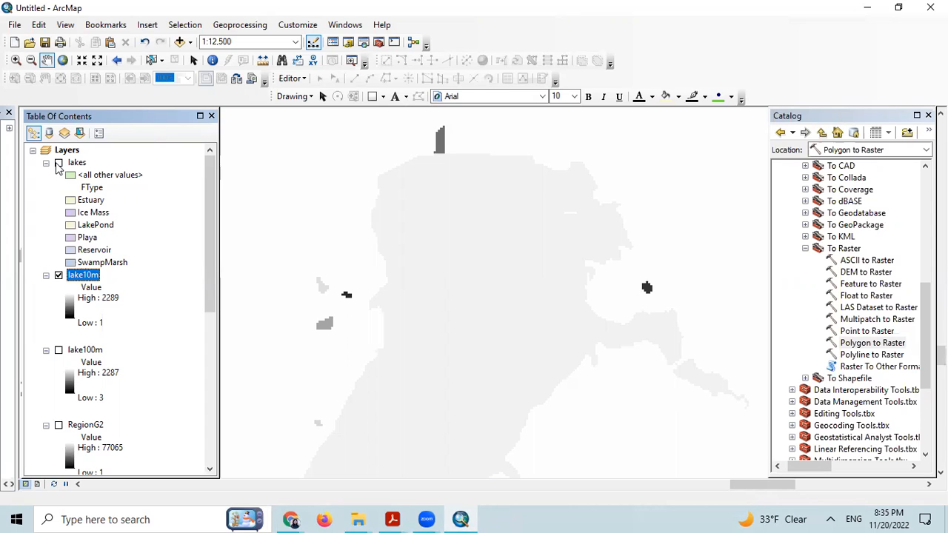
{"action": "left_click", "coordinate": [58, 164]}
{"action": "left_click", "coordinate": [58, 164]}
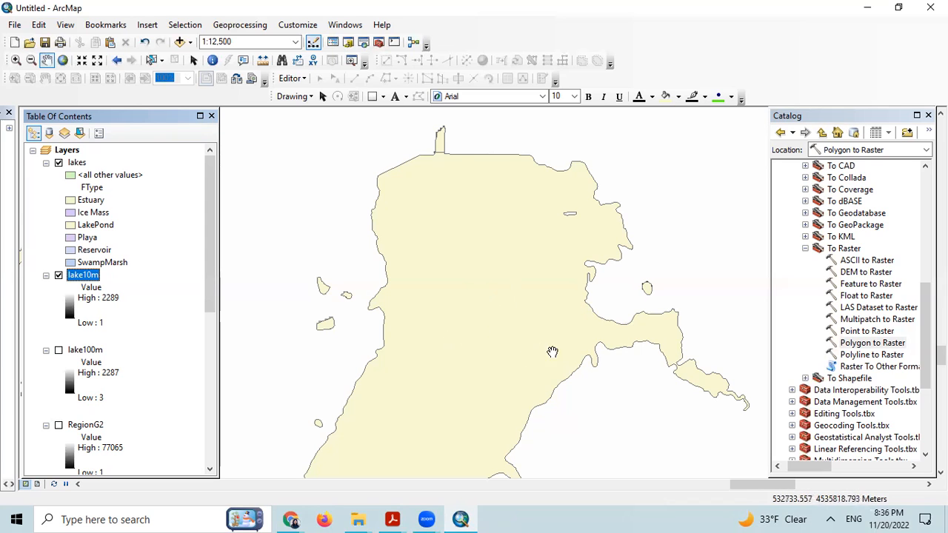
{"action": "left_click_drag", "start_coordinate": [505, 337], "coordinate": [471, 315]}
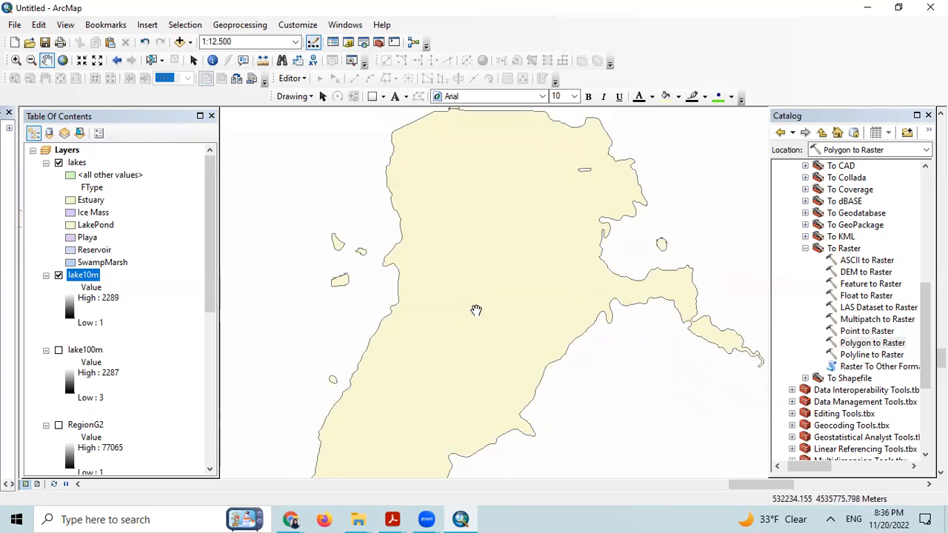
{"action": "left_click_drag", "start_coordinate": [426, 271], "coordinate": [447, 286]}
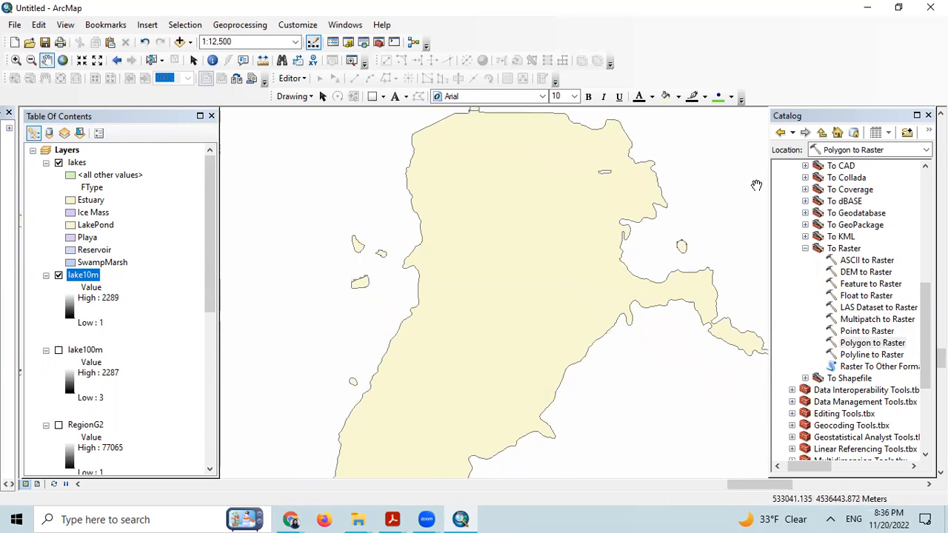